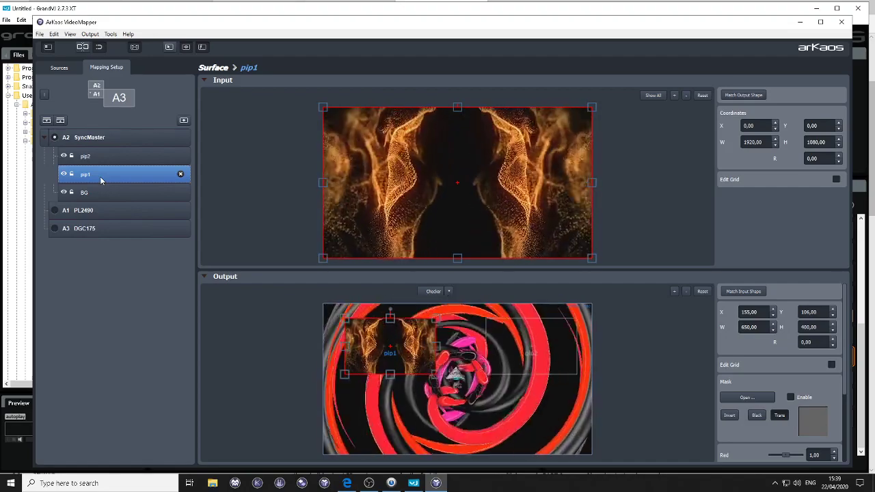
{"action": "left_click", "coordinate": [60, 68]}
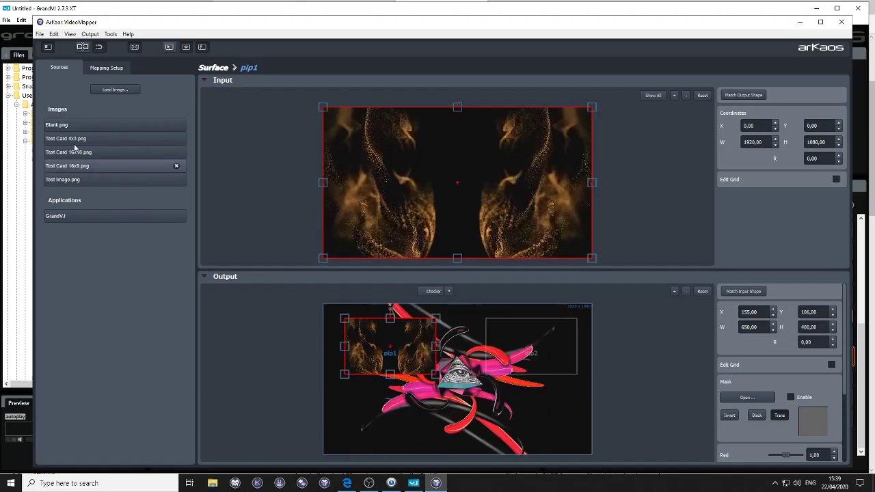
{"action": "left_click", "coordinate": [98, 72]}
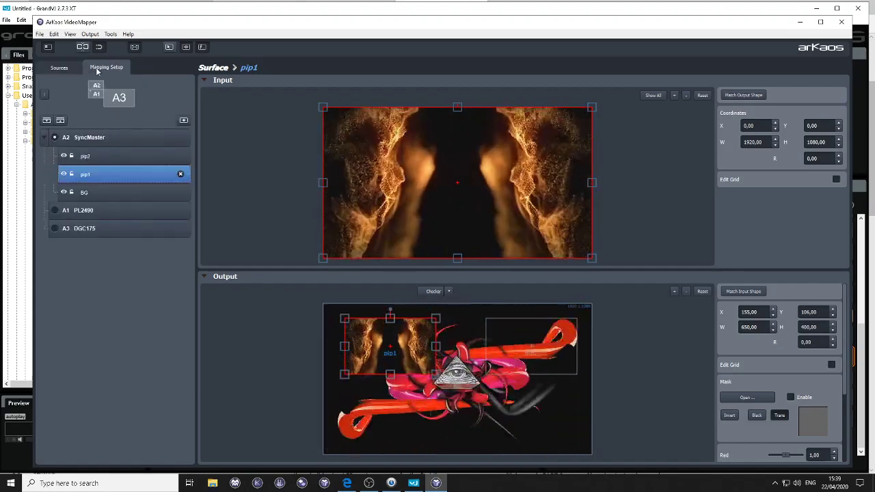
{"action": "left_click", "coordinate": [103, 195]}
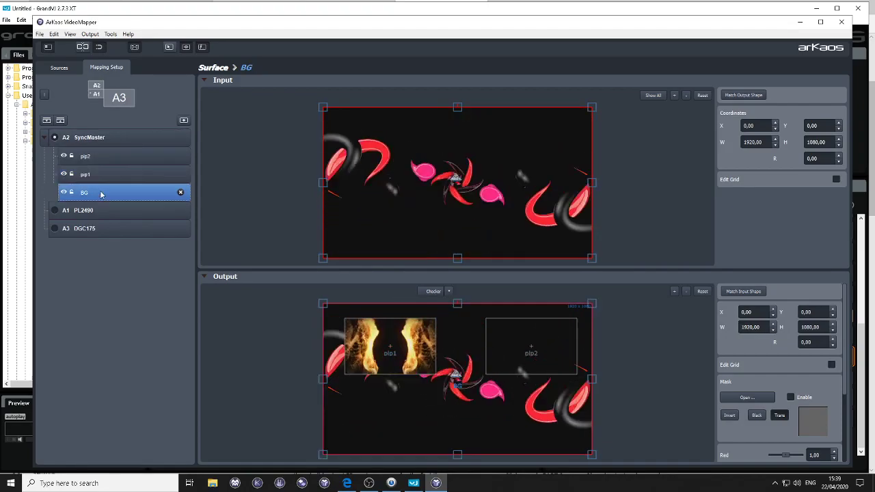
Delete the pip1 and pip2 surfaces from the SyncMaster output.
{"action": "left_click", "coordinate": [100, 178]}
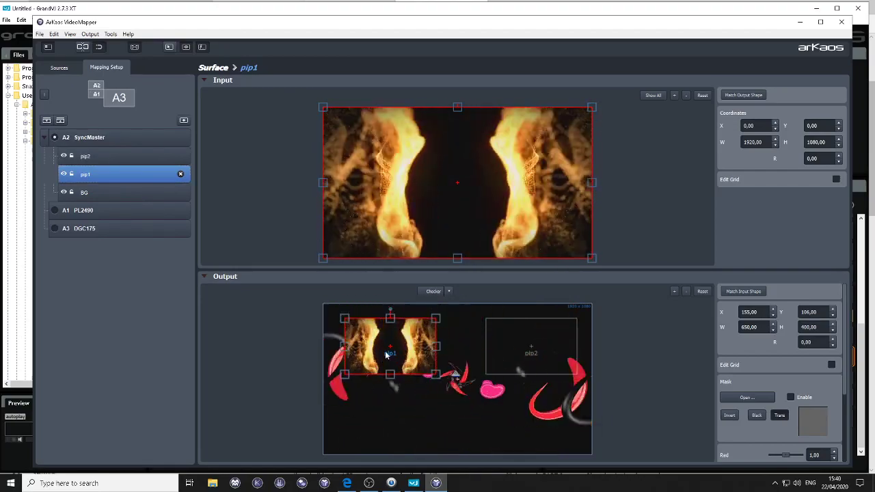
{"action": "left_click", "coordinate": [180, 174]}
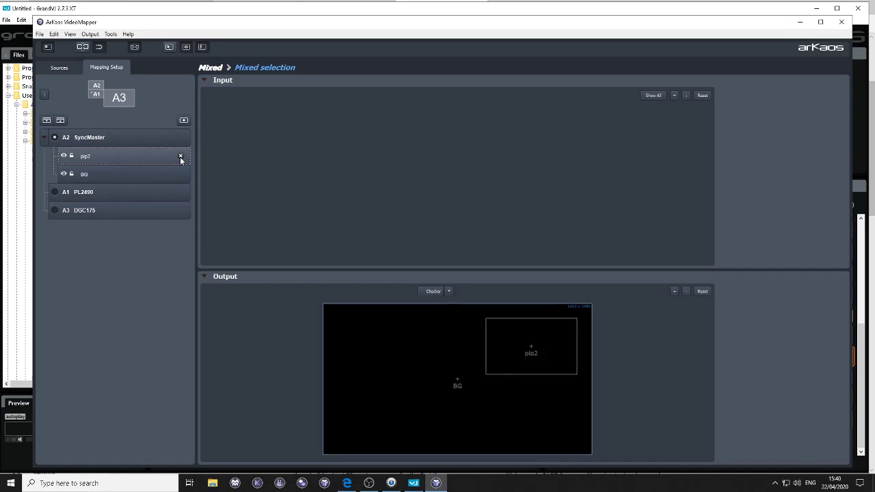
{"action": "left_click", "coordinate": [180, 157]}
Assign Test Card 16x10.png as the source of the BG surface and return to the mapping setup.
{"action": "left_click", "coordinate": [152, 156]}
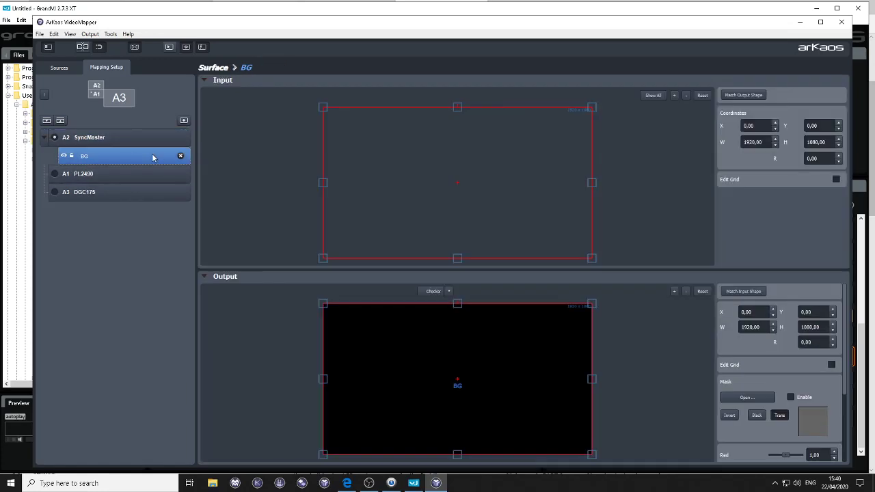
{"action": "left_click", "coordinate": [60, 68]}
{"action": "left_click", "coordinate": [100, 153]}
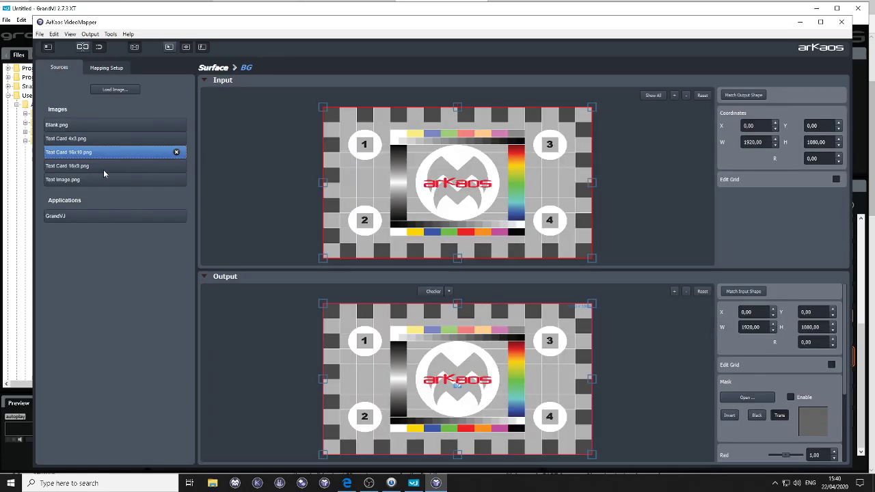
{"action": "left_click", "coordinate": [107, 69]}
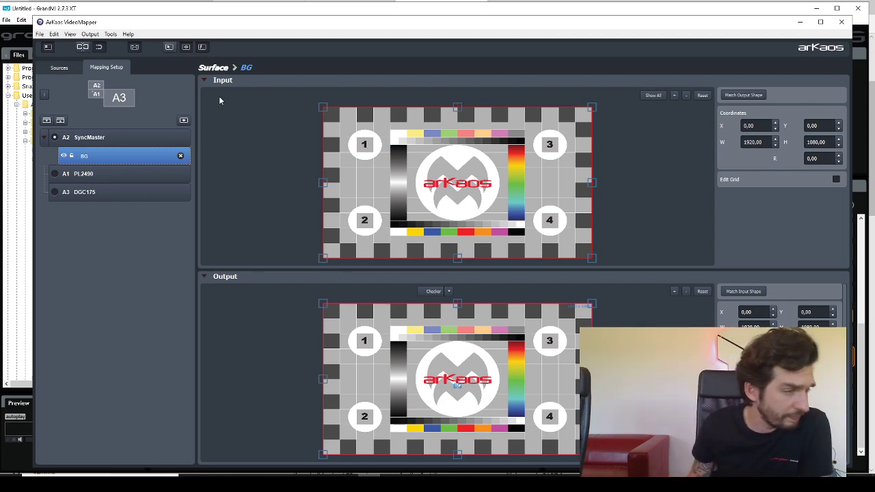
Collapse the Input section and resize the BG surface's output to a width of 350 and a height of 700.
{"action": "left_click", "coordinate": [203, 81]}
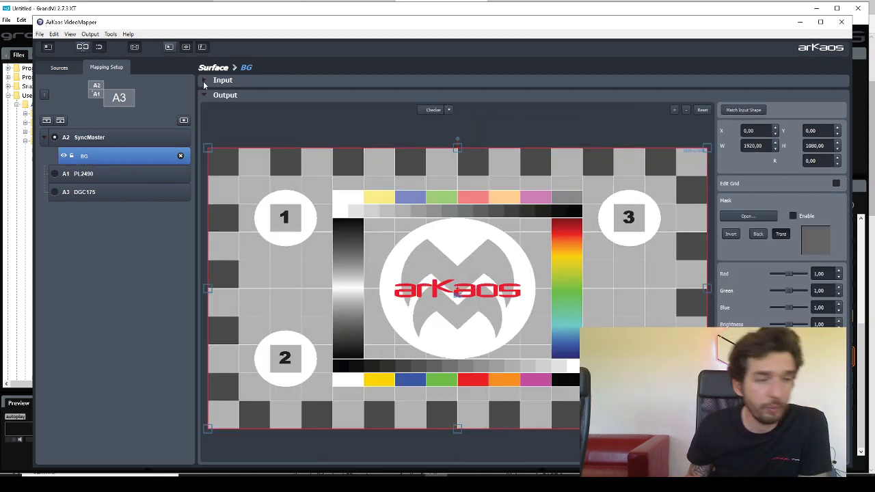
{"action": "left_click_drag", "start_coordinate": [707, 429], "coordinate": [572, 327]}
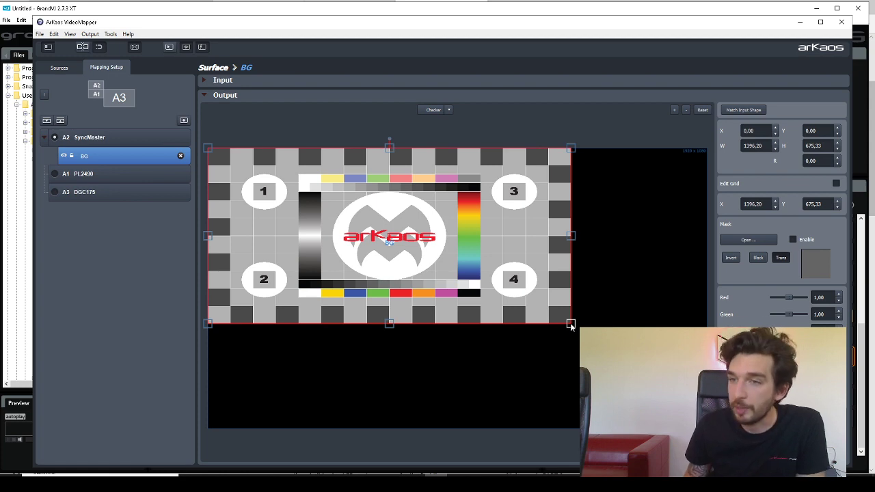
{"action": "mouse_move", "coordinate": [571, 327]}
{"action": "left_mouse_down"}
{"action": "mouse_move", "coordinate": [524, 363]}
{"action": "mouse_move", "coordinate": [287, 407]}
{"action": "mouse_move", "coordinate": [456, 346]}
{"action": "mouse_move", "coordinate": [408, 320]}
{"action": "mouse_move", "coordinate": [561, 330]}
{"action": "left_mouse_up"}
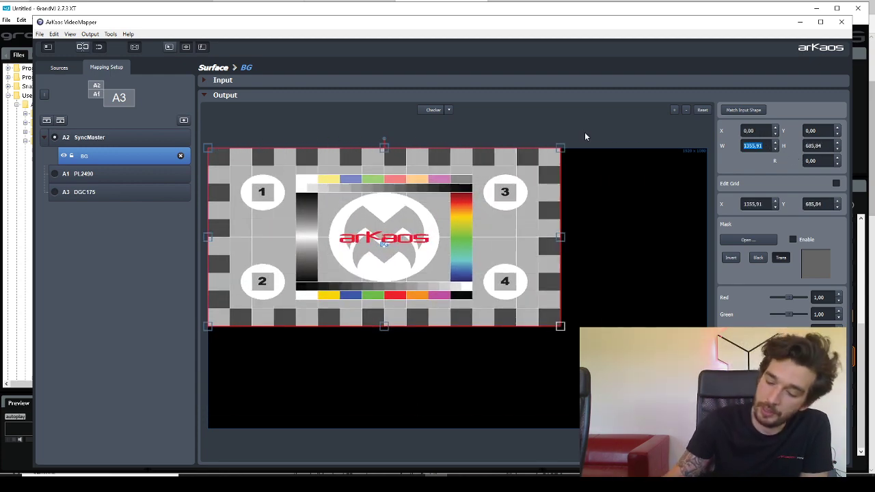
{"action": "type", "text": "5"}
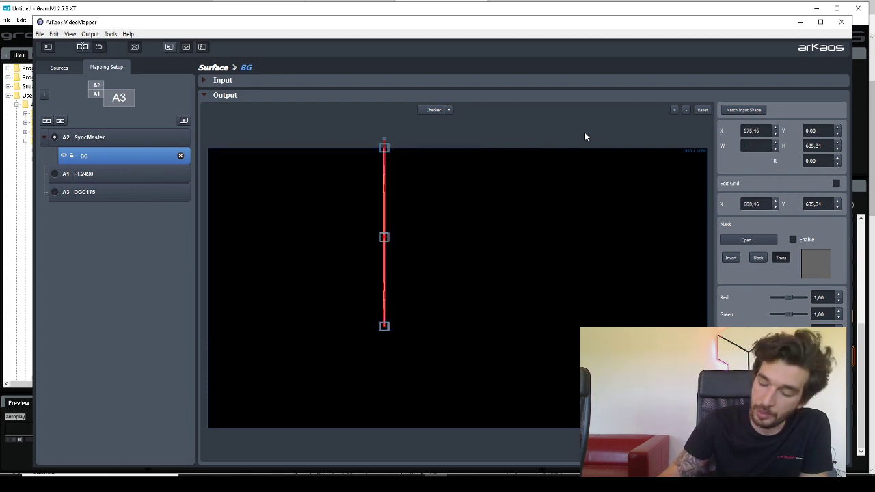
{"action": "type", "text": "350"}
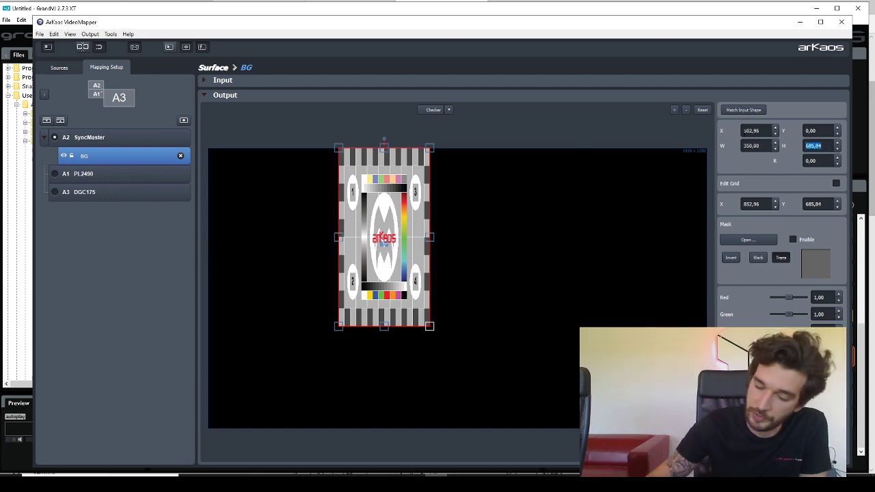
{"action": "type", "text": "700"}
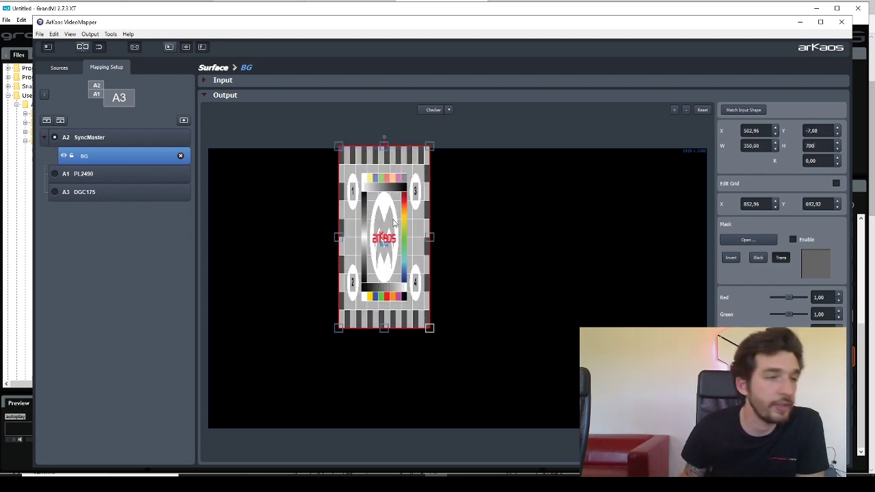
Position the BG surface in the output's upper-left corner at X 0, Y 0.
{"action": "left_click_drag", "start_coordinate": [393, 222], "coordinate": [309, 246]}
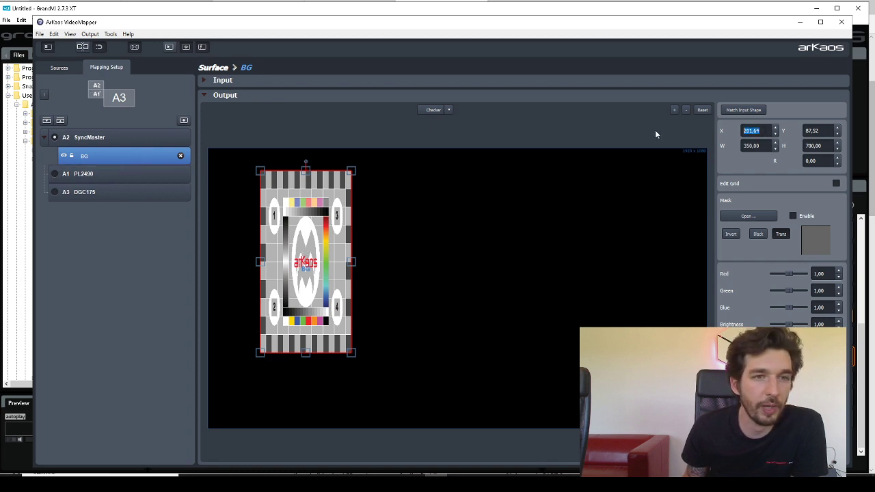
{"action": "type", "text": "0"}
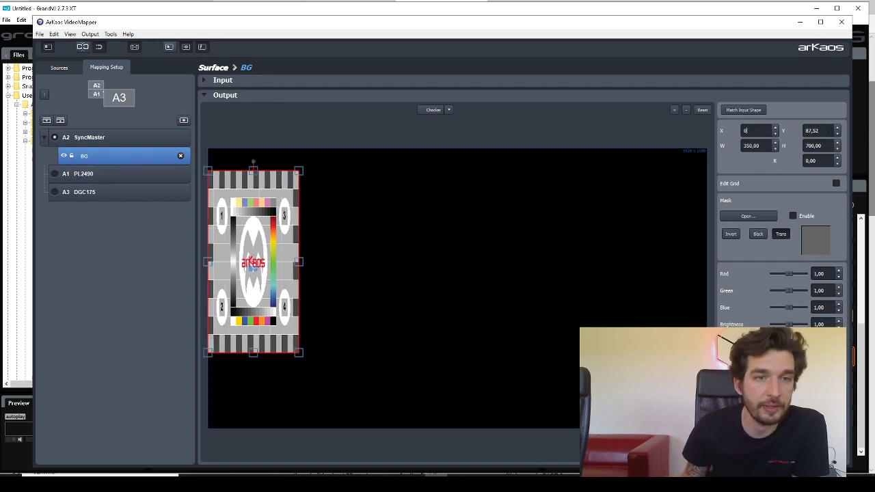
{"action": "type", "text": "0"}
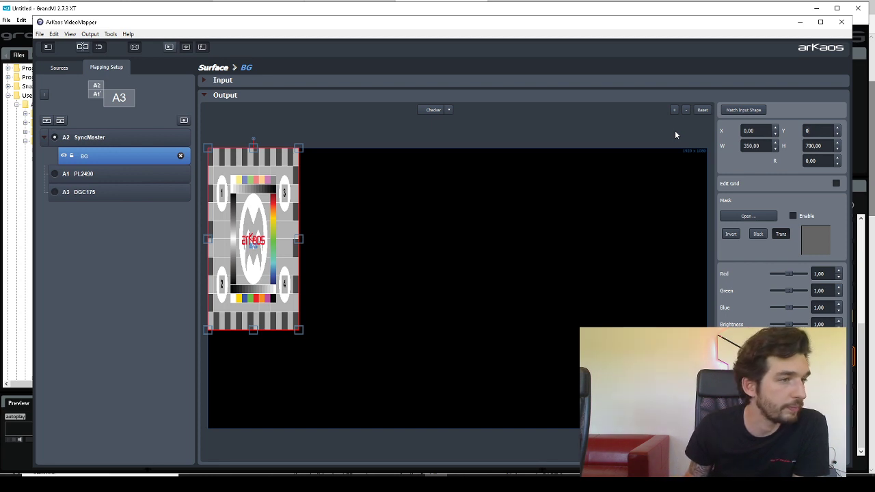
Rename the BG surface as LED1, set GrandVJ as its source and return to the mapping setup.
{"action": "double_click", "coordinate": [133, 160]}
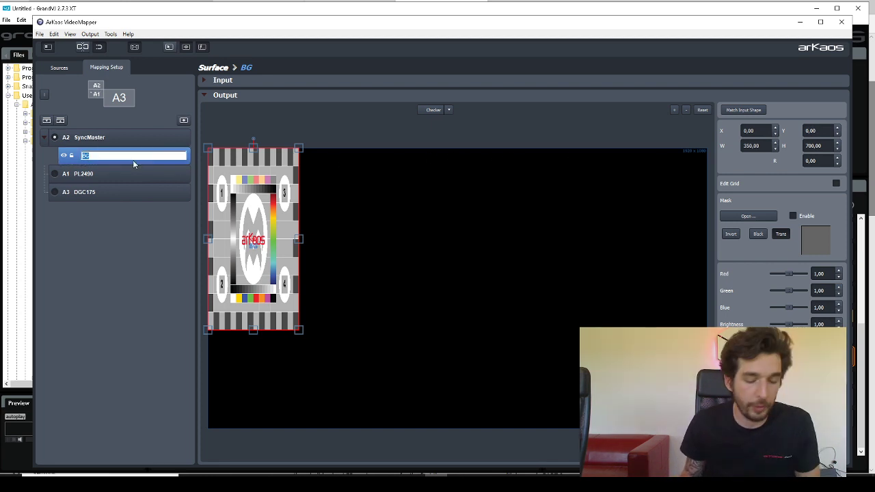
{"action": "type", "text": "LED1"}
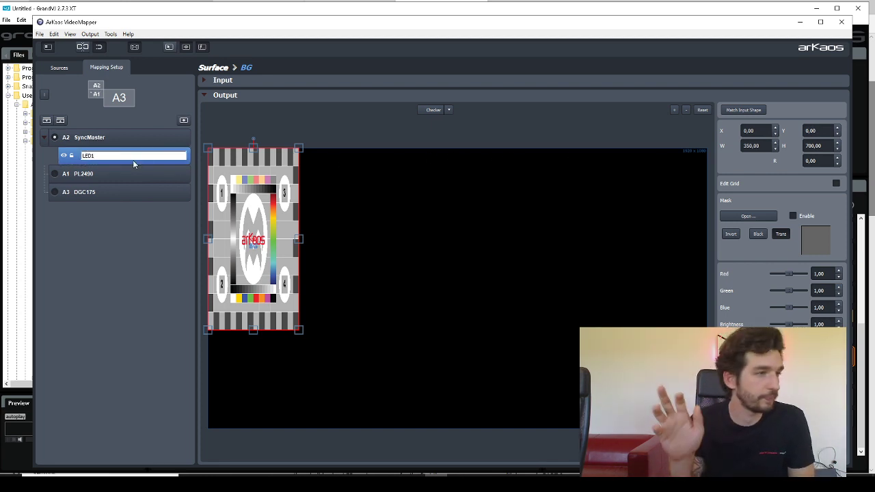
{"action": "left_click", "coordinate": [343, 213]}
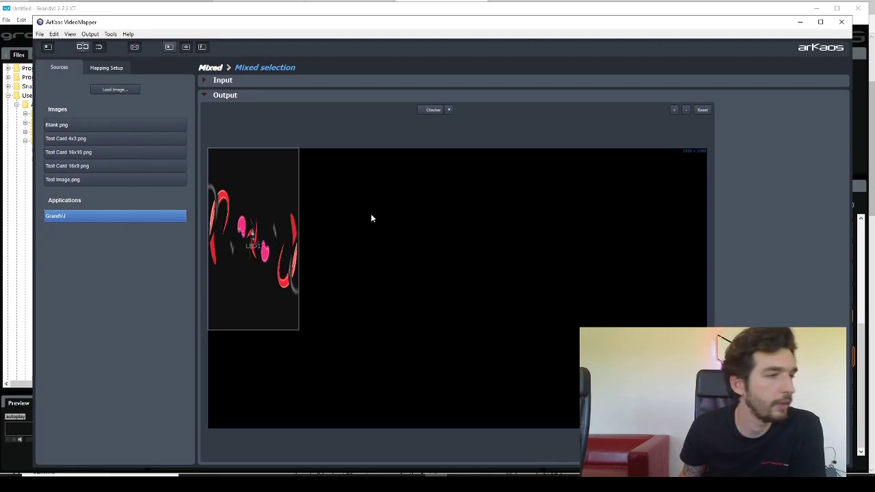
{"action": "left_click", "coordinate": [106, 67]}
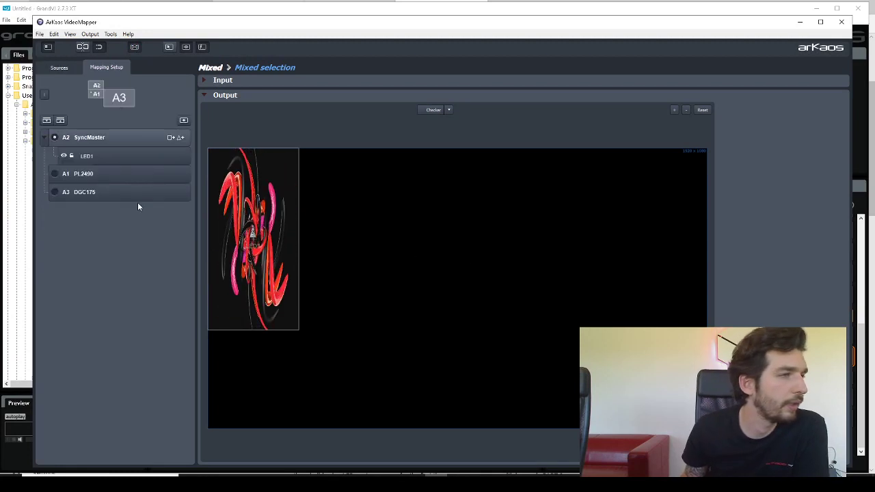
Duplicate the LED1 surface as LED2, placed directly beside the original at X 350, Y 0.
{"action": "left_click", "coordinate": [115, 156]}
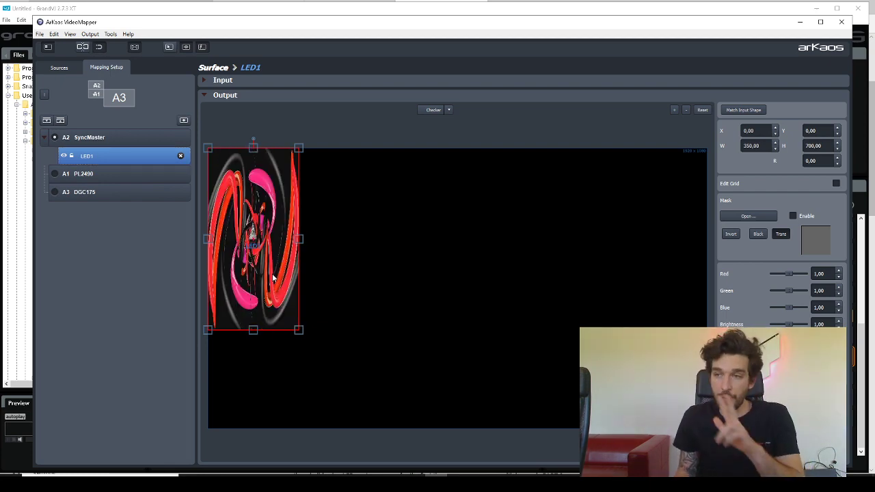
{"action": "key", "text": "ctrl+d"}
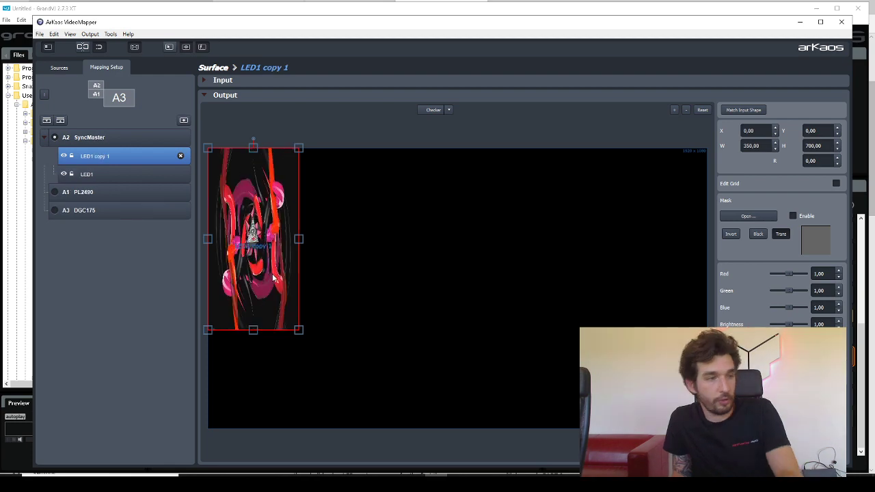
{"action": "left_click_drag", "start_coordinate": [247, 216], "coordinate": [352, 219]}
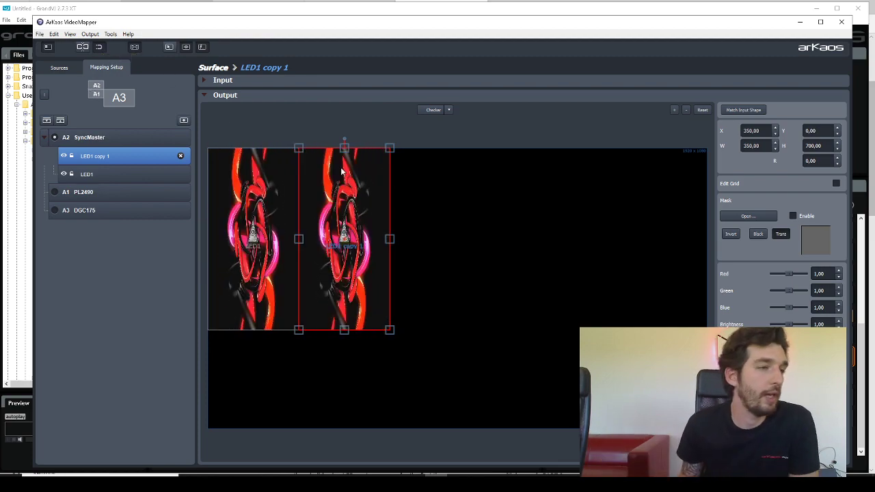
{"action": "mouse_move", "coordinate": [349, 181]}
{"action": "left_mouse_down"}
{"action": "mouse_move", "coordinate": [370, 183]}
{"action": "mouse_move", "coordinate": [346, 179]}
{"action": "left_mouse_up"}
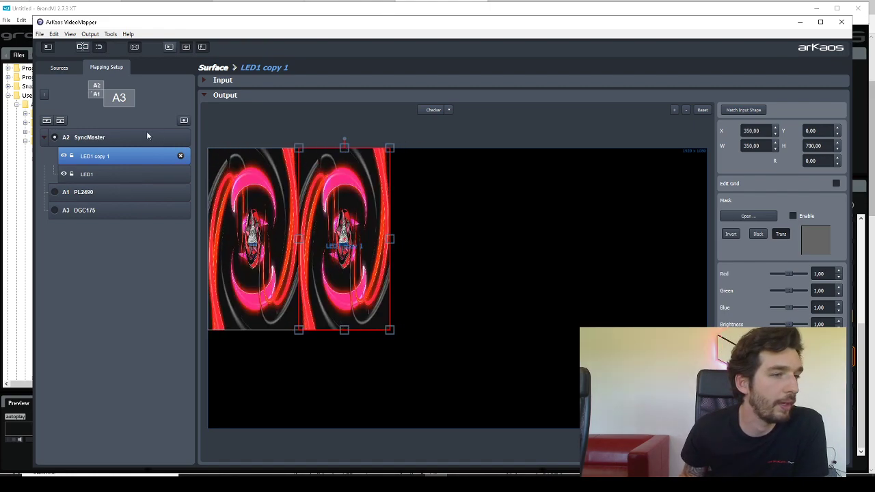
{"action": "double_click", "coordinate": [153, 155]}
{"action": "type", "text": "LED2"}
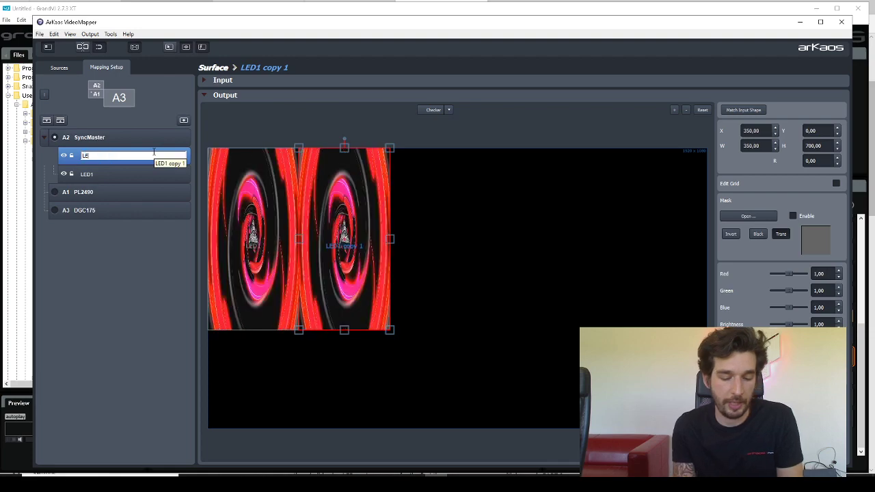
{"action": "left_click", "coordinate": [499, 273]}
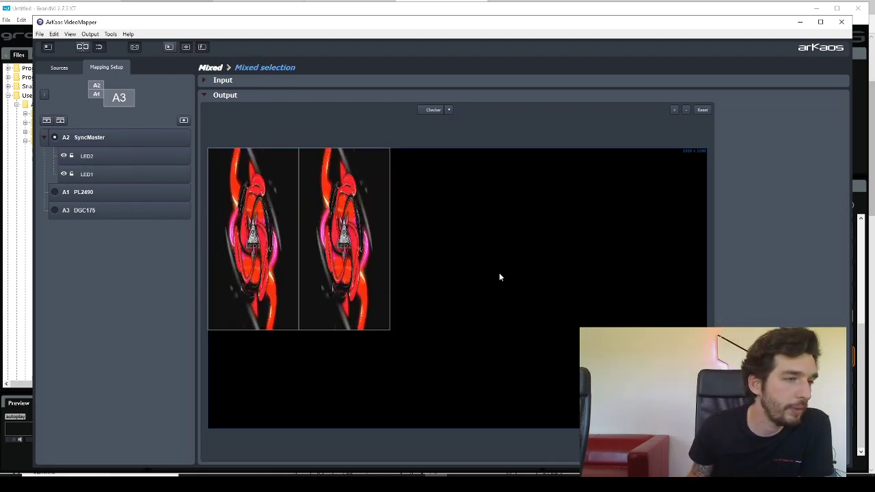
Duplicate the LED2 surface as led3, placed directly beside it at X 700, Y 0.
{"action": "left_click", "coordinate": [122, 158]}
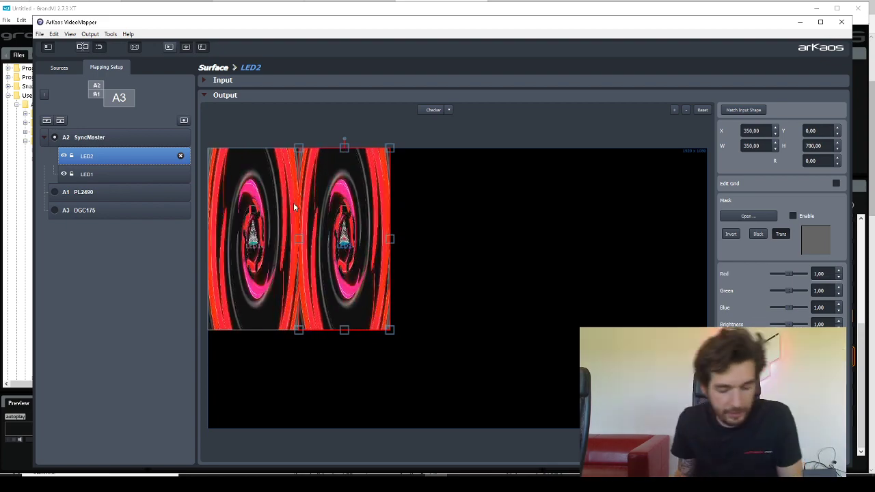
{"action": "key", "text": "ctrl+d"}
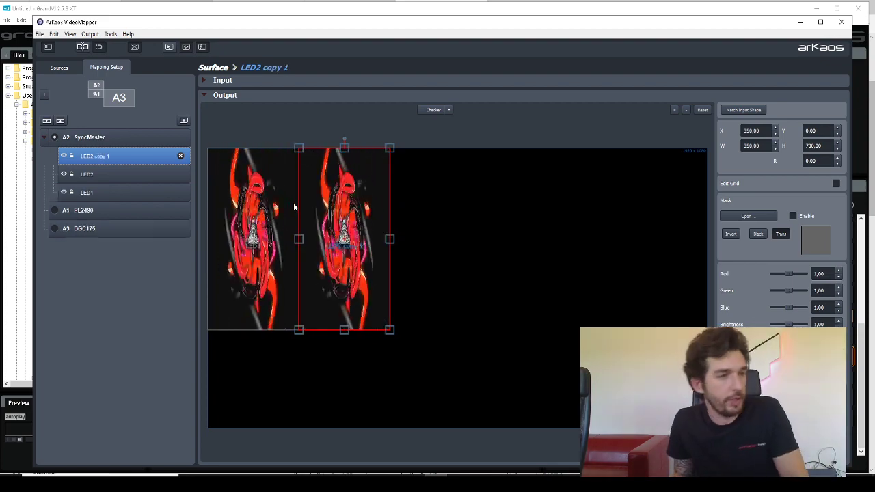
{"action": "left_click_drag", "start_coordinate": [345, 224], "coordinate": [443, 233]}
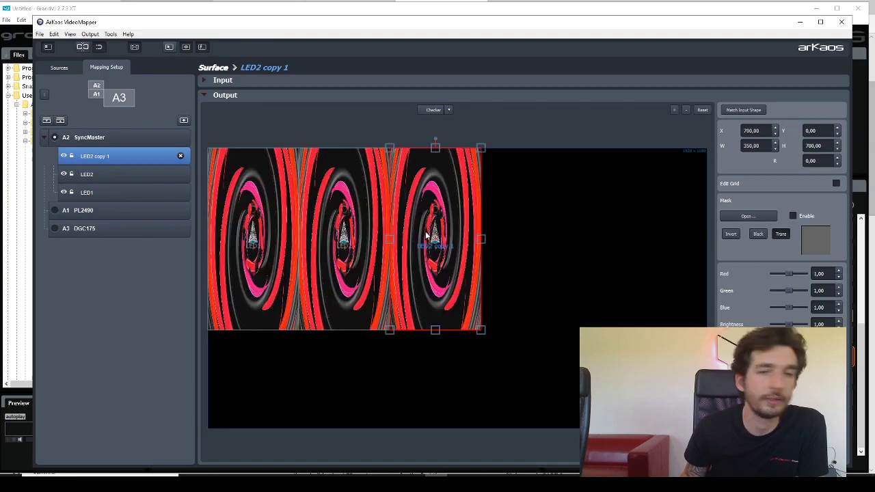
{"action": "double_click", "coordinate": [125, 156]}
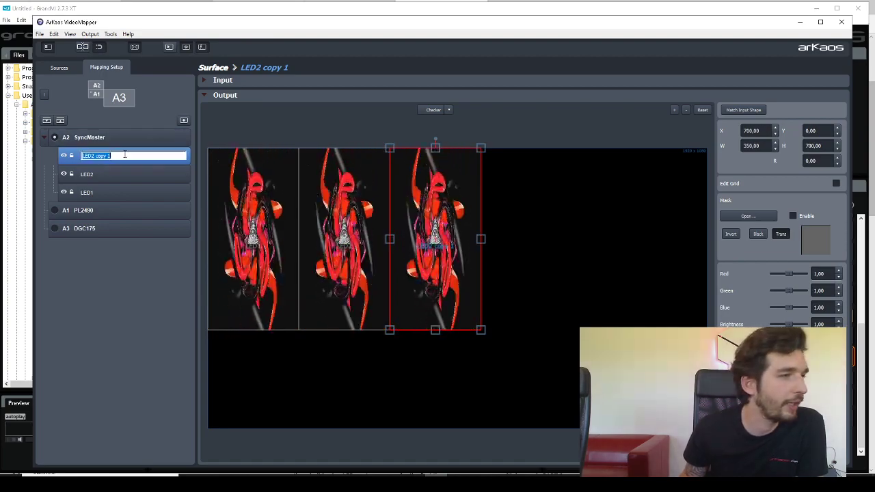
{"action": "type", "text": "led3"}
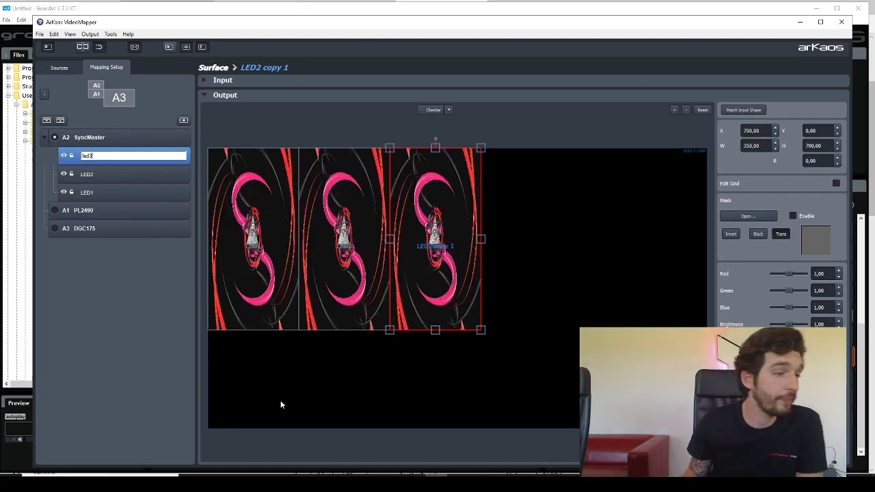
{"action": "left_click", "coordinate": [284, 403]}
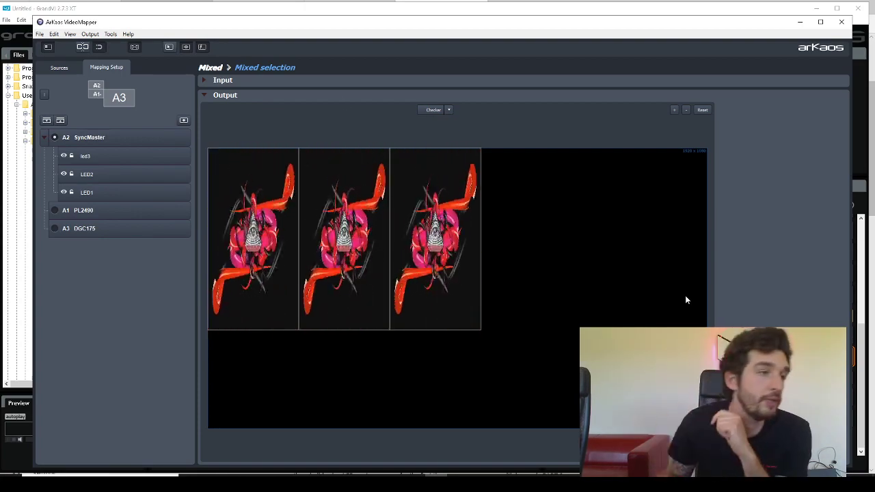
Set Test Card 16x9.png as LED1's source and crop its input to the image's left part, about 603 wide at full height.
{"action": "left_click", "coordinate": [203, 81]}
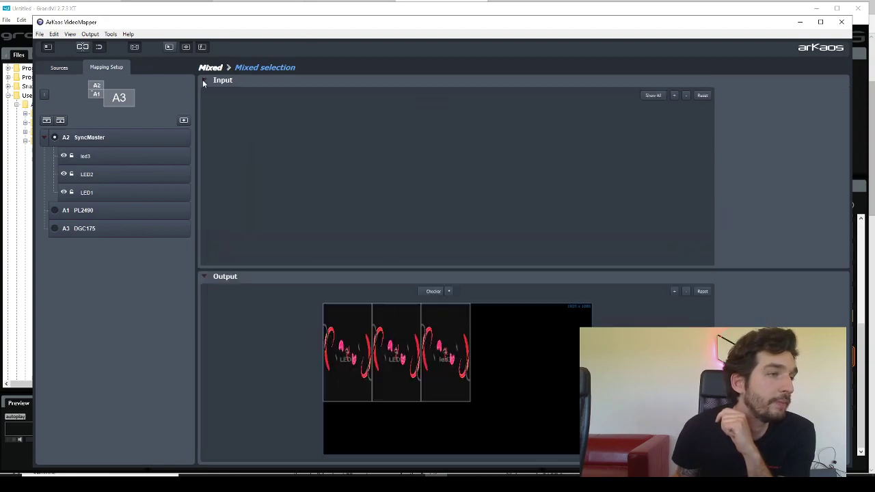
{"action": "left_click", "coordinate": [373, 347]}
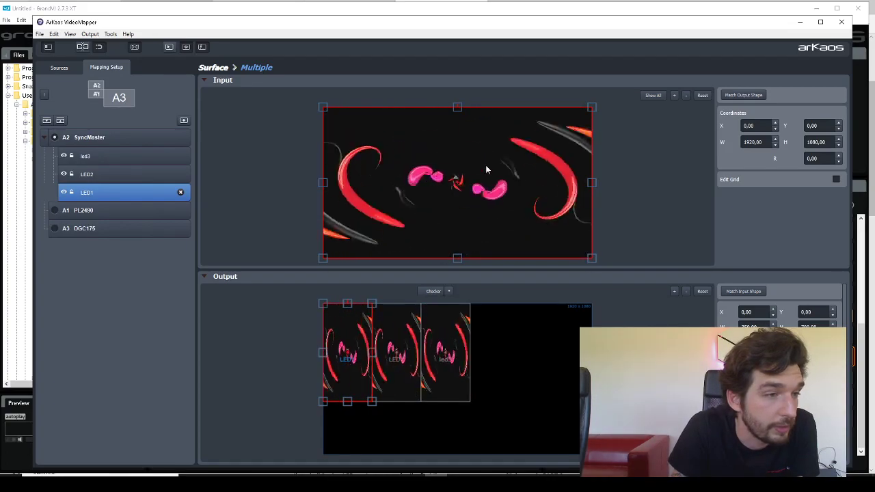
{"action": "left_click", "coordinate": [59, 67]}
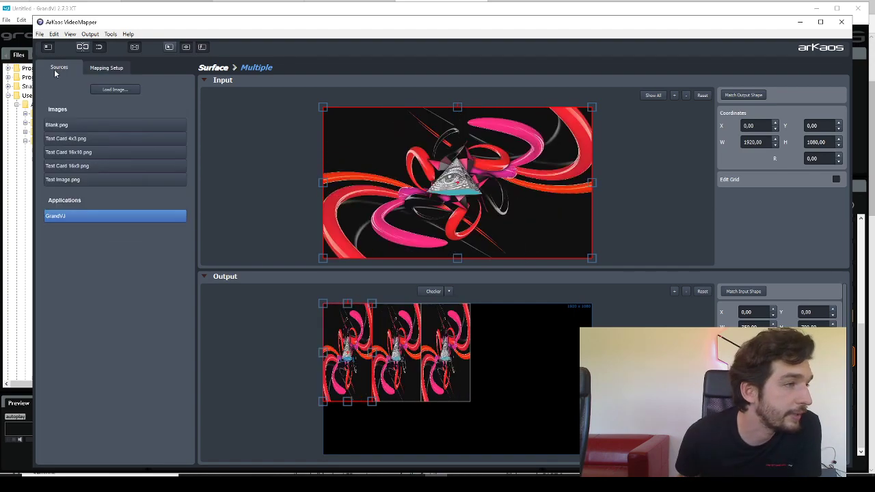
{"action": "left_click", "coordinate": [115, 165]}
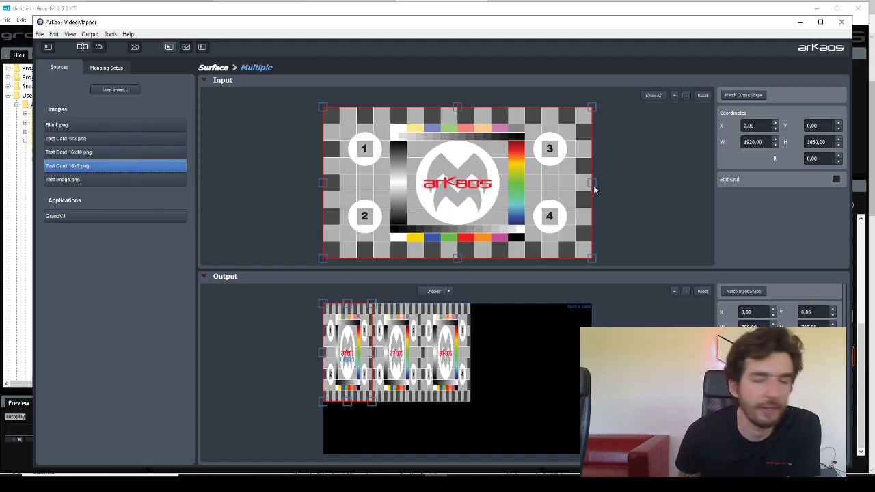
{"action": "left_click_drag", "start_coordinate": [596, 187], "coordinate": [391, 254]}
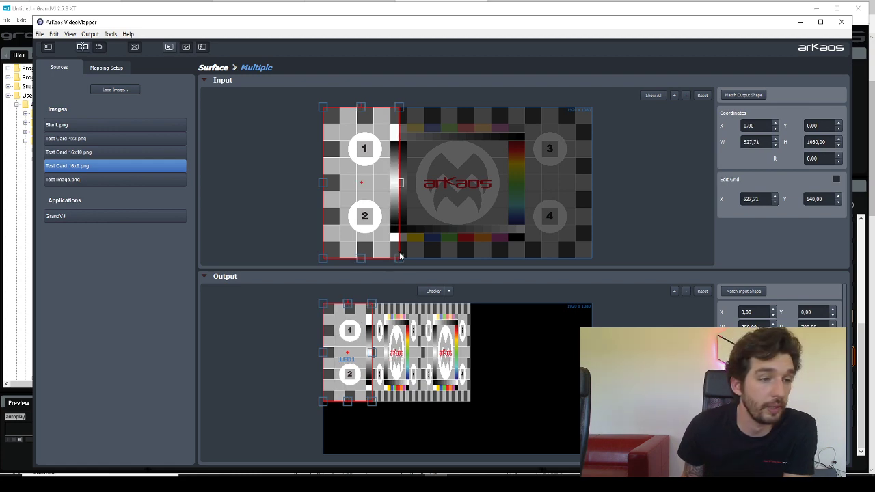
{"action": "mouse_move", "coordinate": [400, 257]}
{"action": "left_mouse_down"}
{"action": "mouse_move", "coordinate": [438, 260]}
{"action": "mouse_move", "coordinate": [415, 262]}
{"action": "left_mouse_up"}
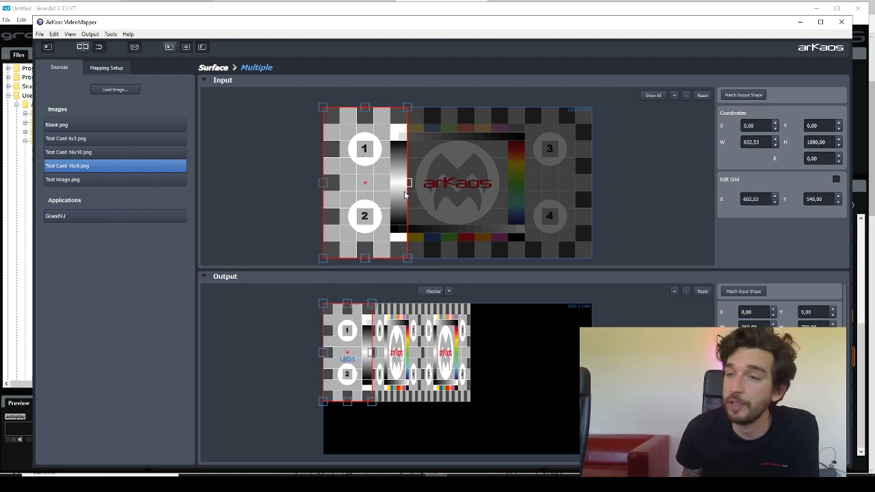
Crop LED2's input to the middle part of the test card, starting at X 602.53 and about 608 wide.
{"action": "left_click", "coordinate": [398, 366]}
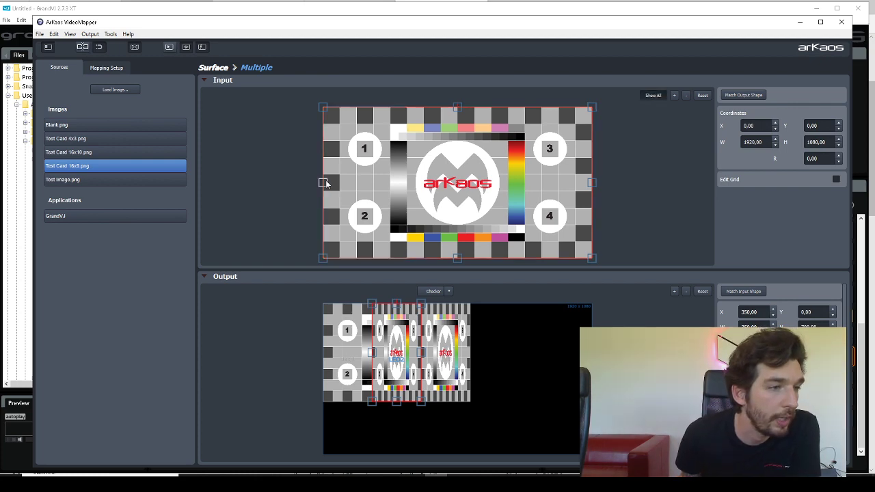
{"action": "left_click_drag", "start_coordinate": [326, 183], "coordinate": [481, 191]}
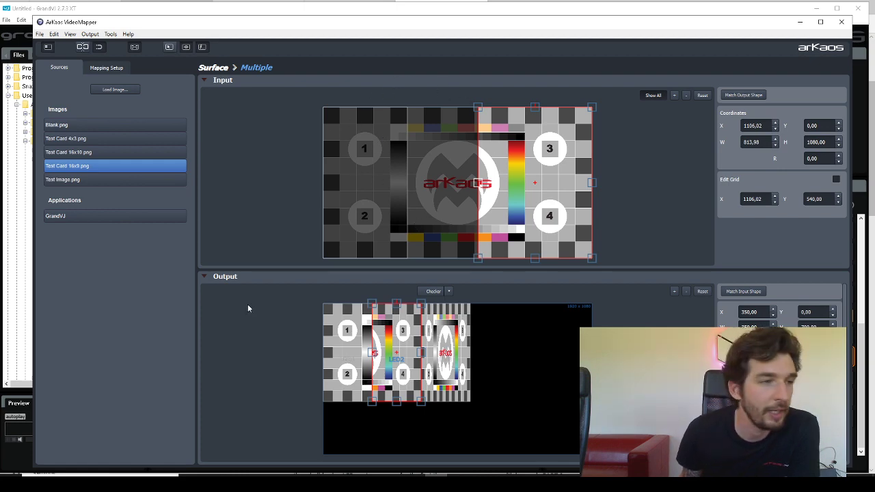
{"action": "left_click", "coordinate": [205, 276]}
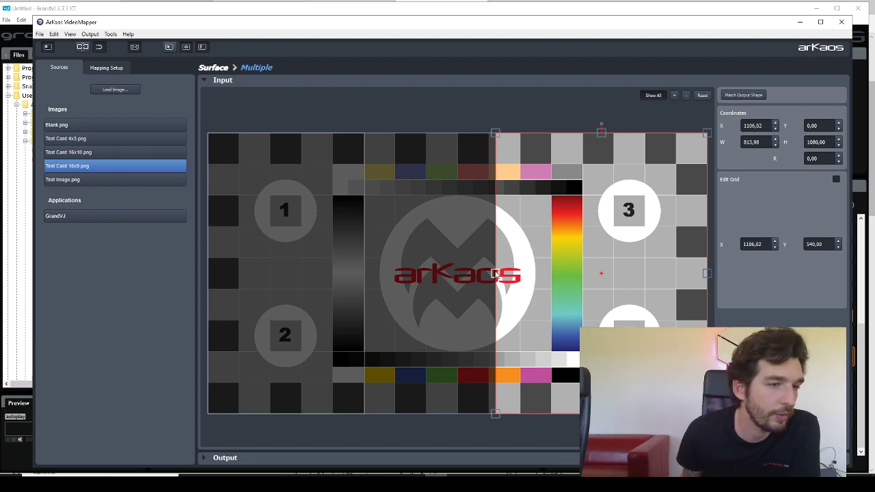
{"action": "left_click_drag", "start_coordinate": [483, 276], "coordinate": [360, 311]}
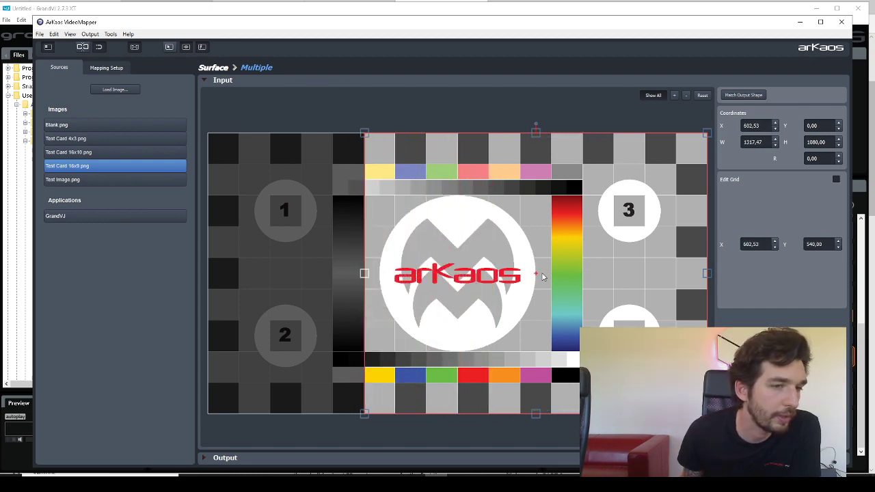
{"action": "left_click_drag", "start_coordinate": [709, 277], "coordinate": [531, 290]}
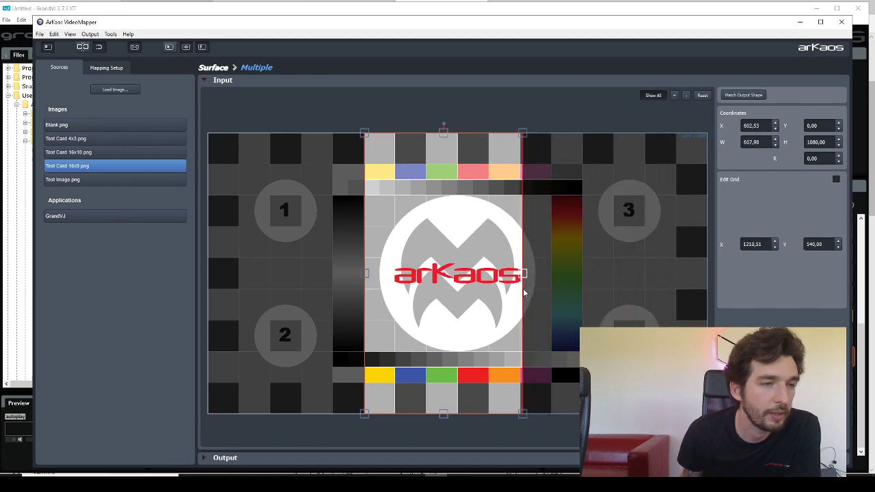
{"action": "left_click", "coordinate": [203, 82]}
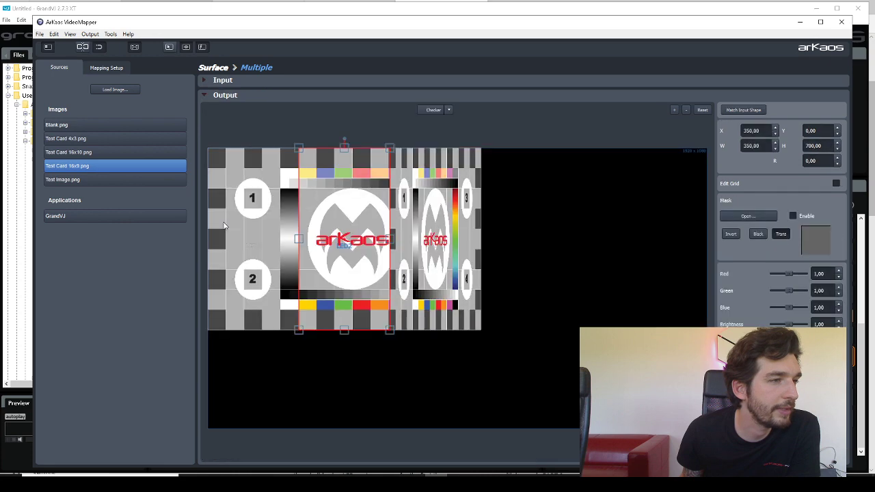
{"action": "left_click", "coordinate": [202, 96]}
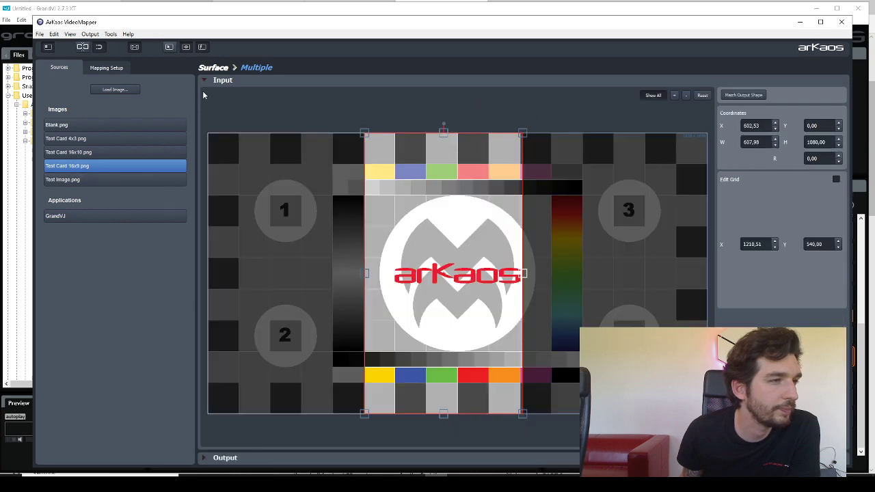
{"action": "left_click", "coordinate": [203, 84]}
Crop led3's input to the remaining right part of the test card, starting at X 1210.51 and about 709 wide.
{"action": "left_click", "coordinate": [103, 67]}
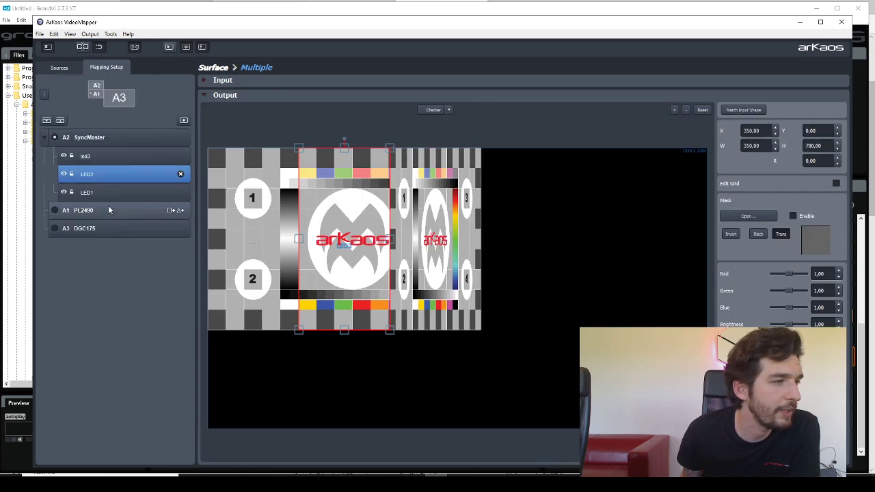
{"action": "left_click", "coordinate": [113, 161]}
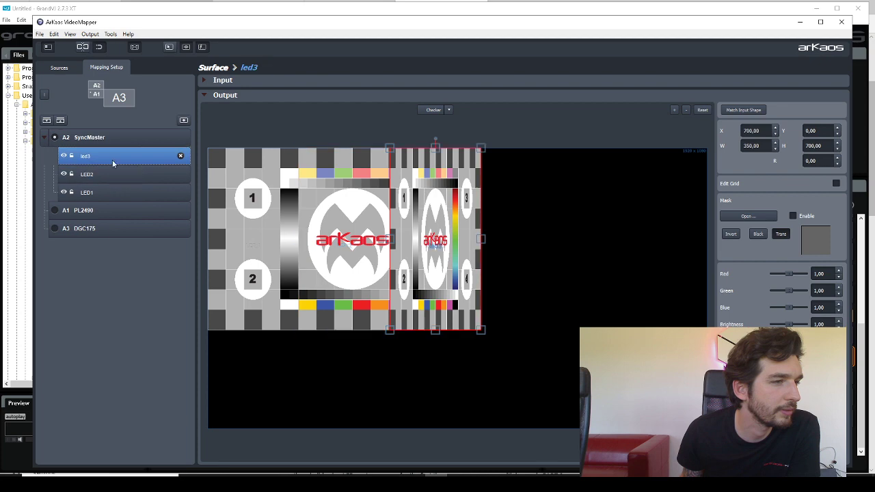
{"action": "left_click", "coordinate": [202, 81]}
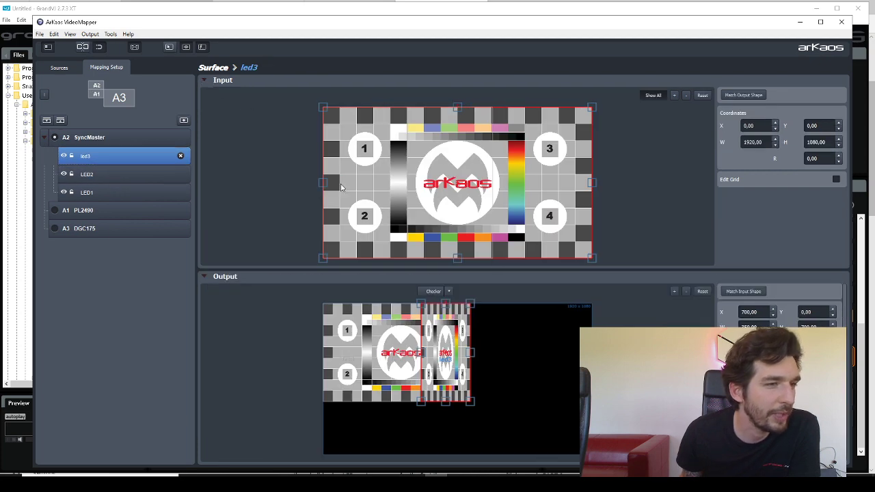
{"action": "left_click_drag", "start_coordinate": [324, 190], "coordinate": [492, 215]}
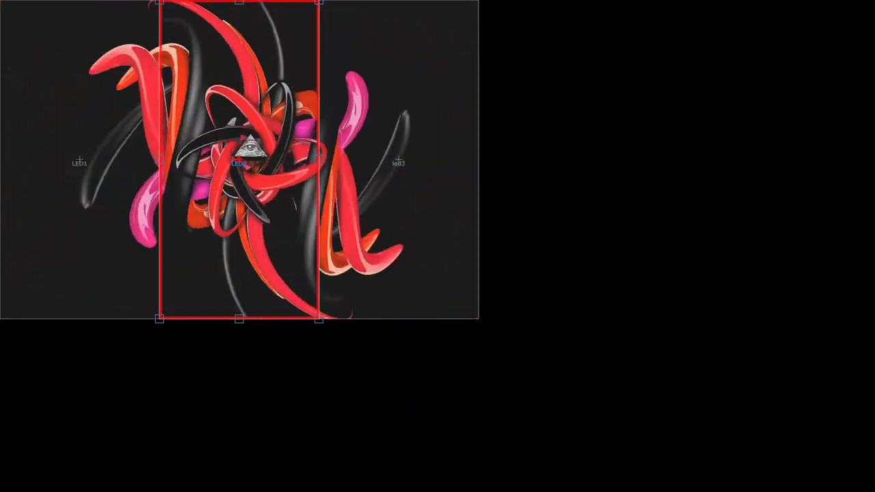
Return to the mapping setup and match LED1's input area to its output shape.
{"action": "left_click", "coordinate": [80, 162]}
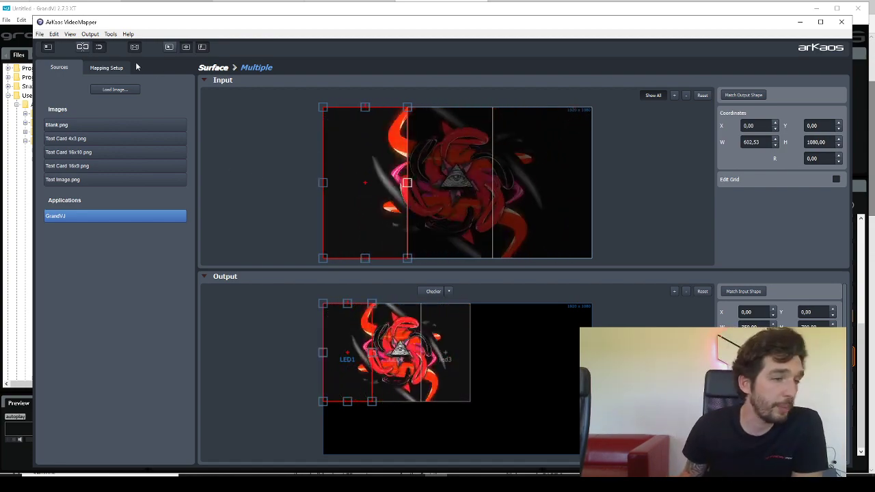
{"action": "left_click", "coordinate": [99, 67]}
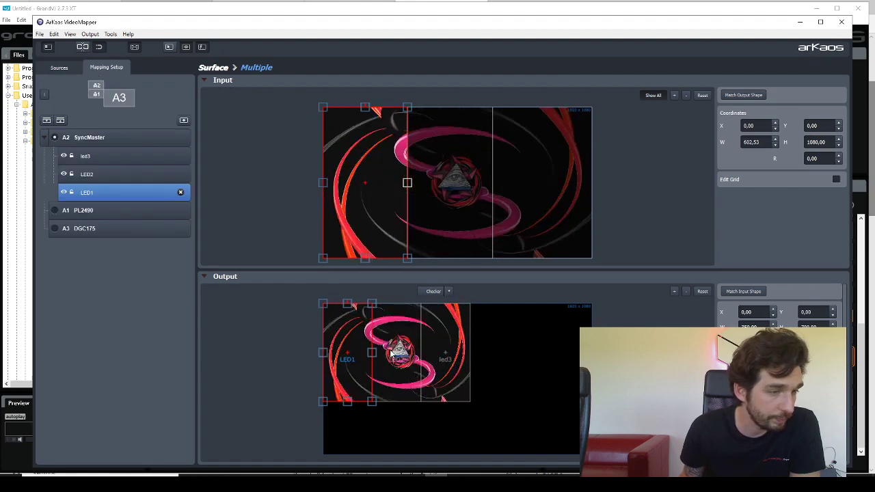
{"action": "left_click", "coordinate": [407, 367]}
{"action": "left_click", "coordinate": [351, 339]}
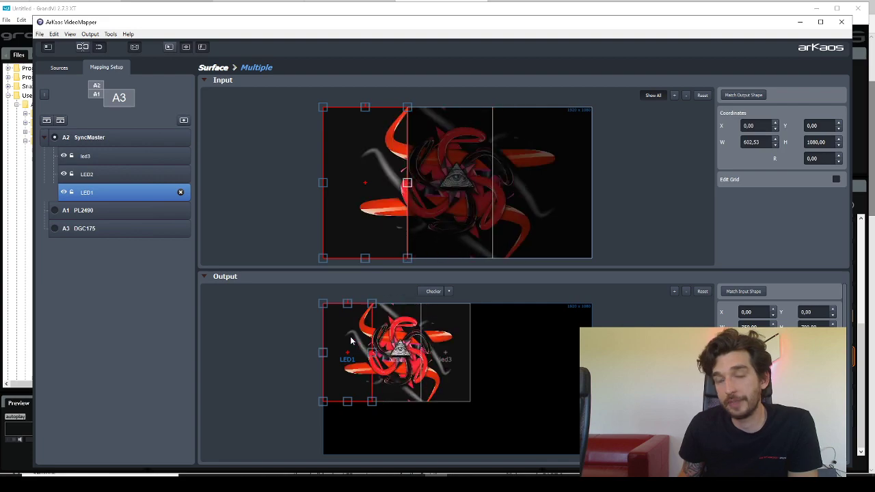
{"action": "left_click", "coordinate": [744, 97]}
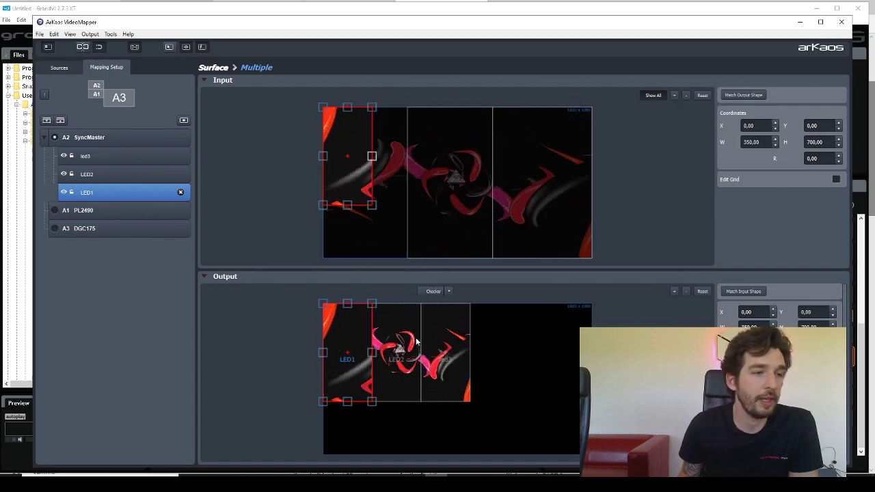
Match the input areas of LED2 and led3 to their output shapes.
{"action": "left_click", "coordinate": [395, 349]}
{"action": "left_click", "coordinate": [748, 95]}
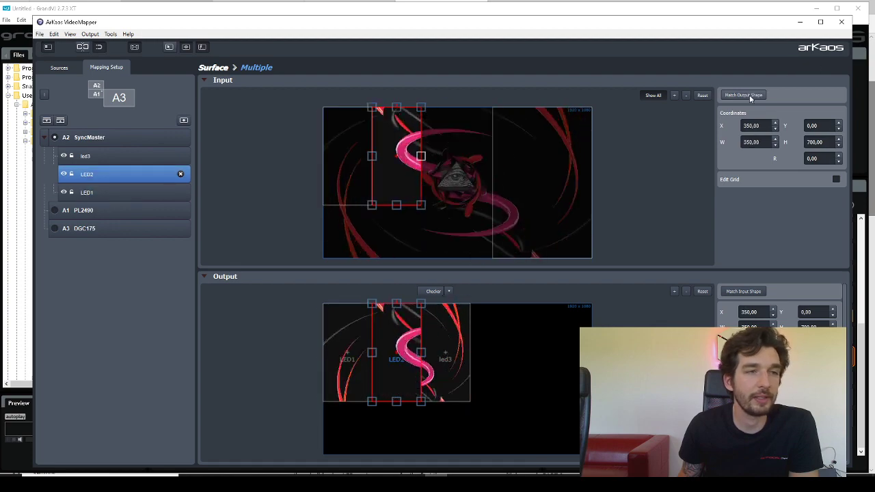
{"action": "left_click", "coordinate": [445, 349]}
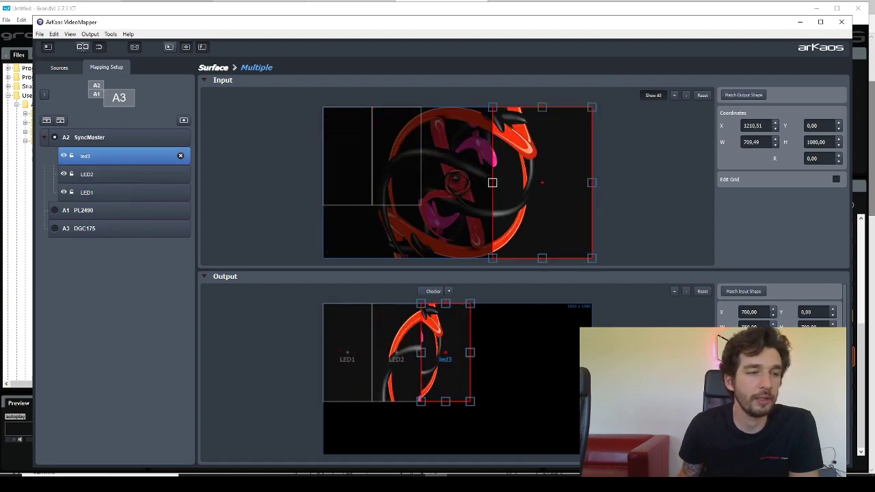
{"action": "left_click", "coordinate": [745, 96]}
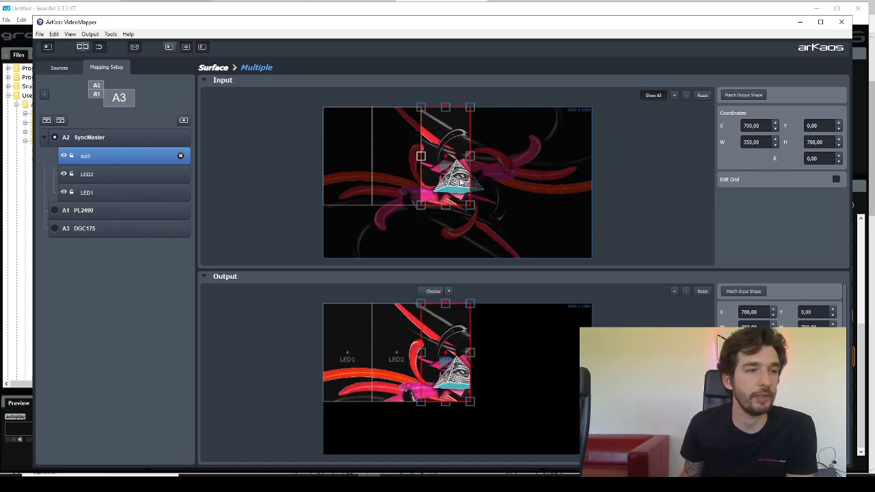
Move led3's input area to the image's right edge at X 1570, Y 0 and LED2's input area to the middle at about X 766.
{"action": "left_click_drag", "start_coordinate": [452, 155], "coordinate": [575, 156]}
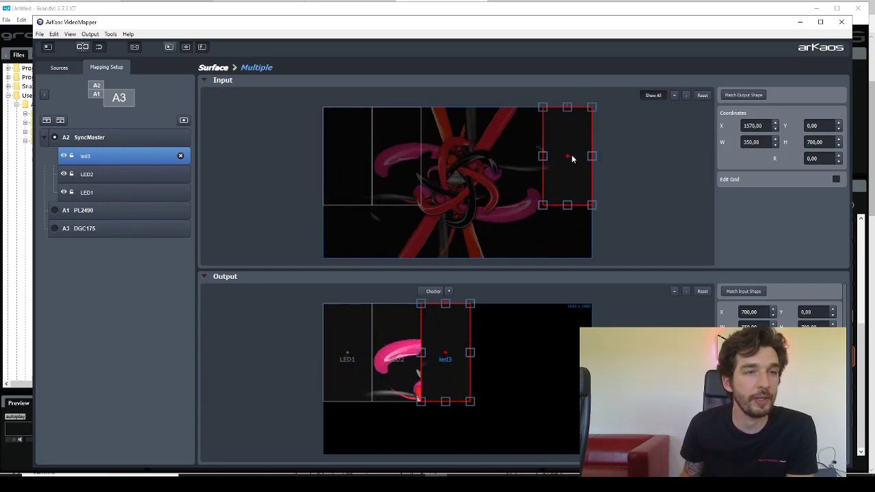
{"action": "left_click", "coordinate": [378, 383]}
{"action": "left_click_drag", "start_coordinate": [403, 176], "coordinate": [460, 171]}
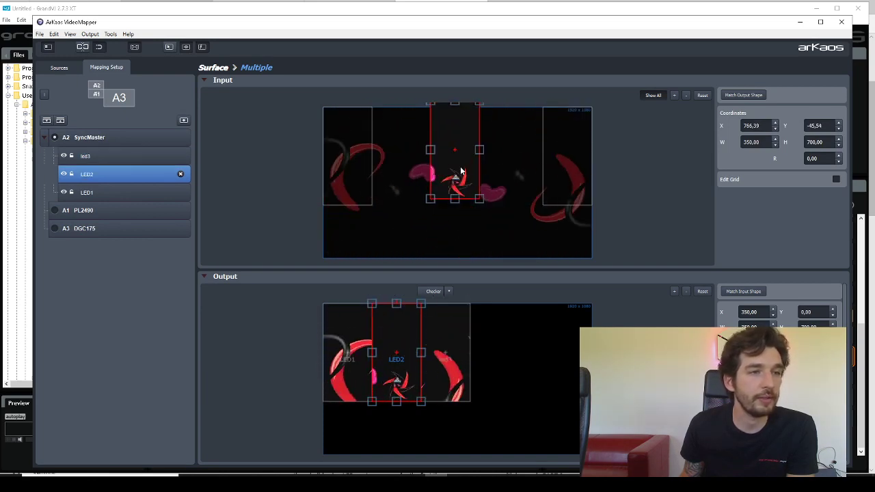
Select LED1, LED2 and led3 in turn to examine which part of the content each one shows on the output.
{"action": "left_click", "coordinate": [352, 160]}
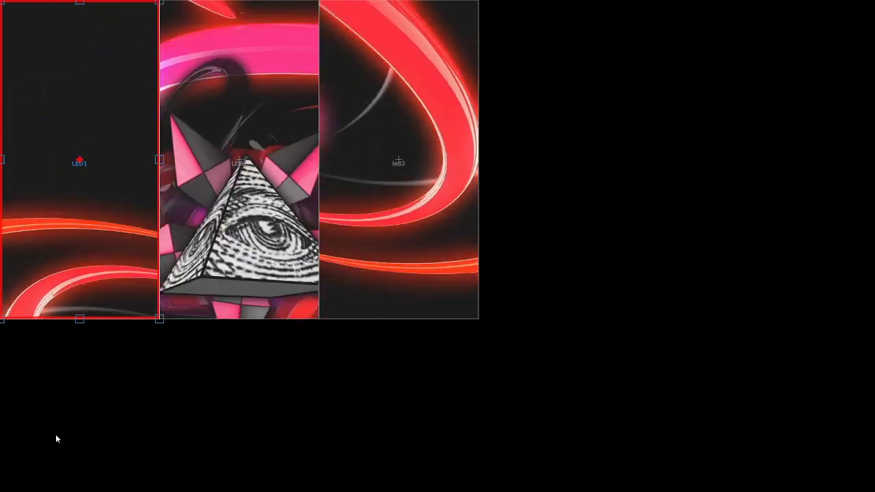
{"action": "left_click", "coordinate": [399, 162]}
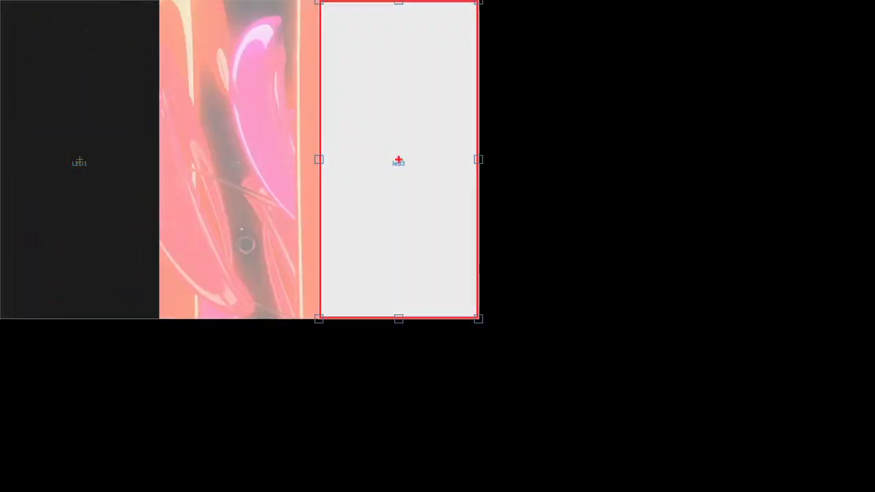
{"action": "left_click", "coordinate": [238, 159]}
{"action": "left_click", "coordinate": [79, 159]}
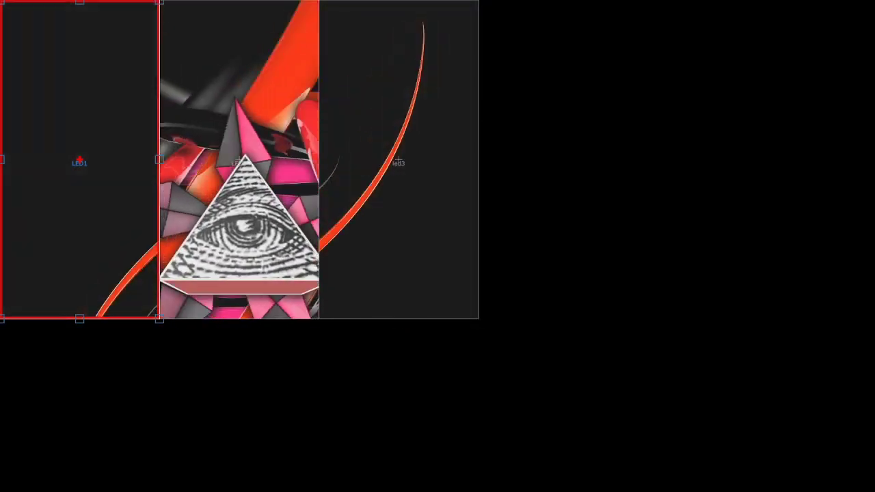
{"action": "left_click", "coordinate": [398, 162]}
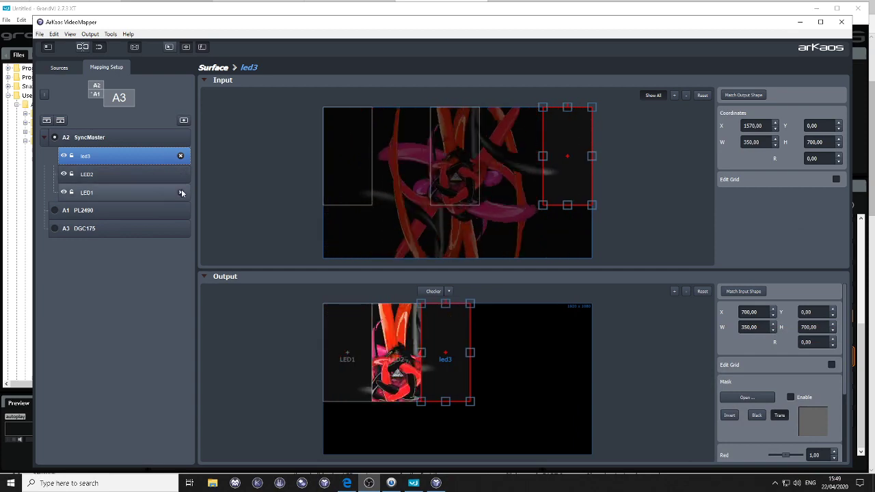
Delete the LED1, LED2 and led3 surfaces and add a new surface to the SyncMaster output.
{"action": "left_click", "coordinate": [182, 191]}
{"action": "left_click", "coordinate": [176, 158]}
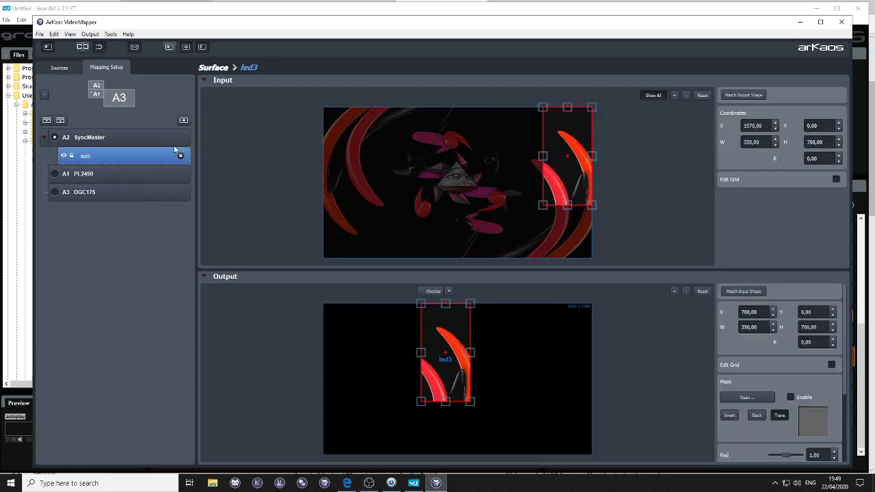
{"action": "left_click", "coordinate": [180, 138]}
{"action": "left_click_drag", "start_coordinate": [437, 369], "coordinate": [436, 373]}
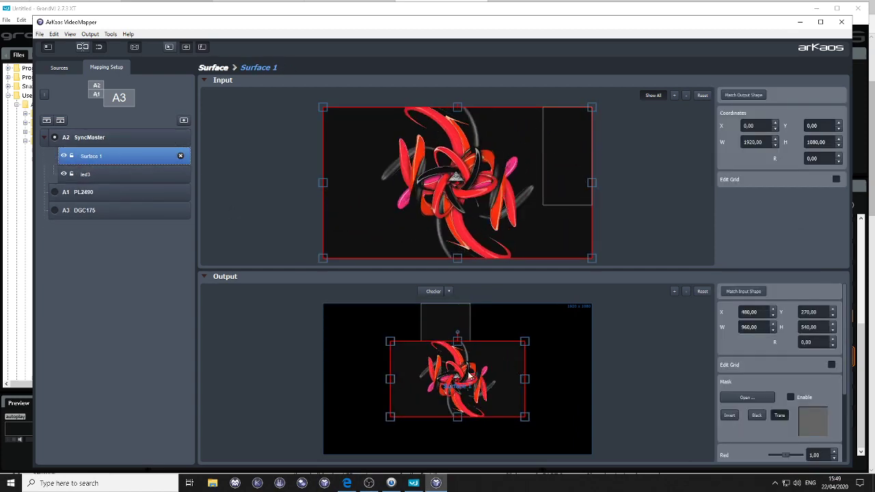
{"action": "left_click", "coordinate": [179, 177]}
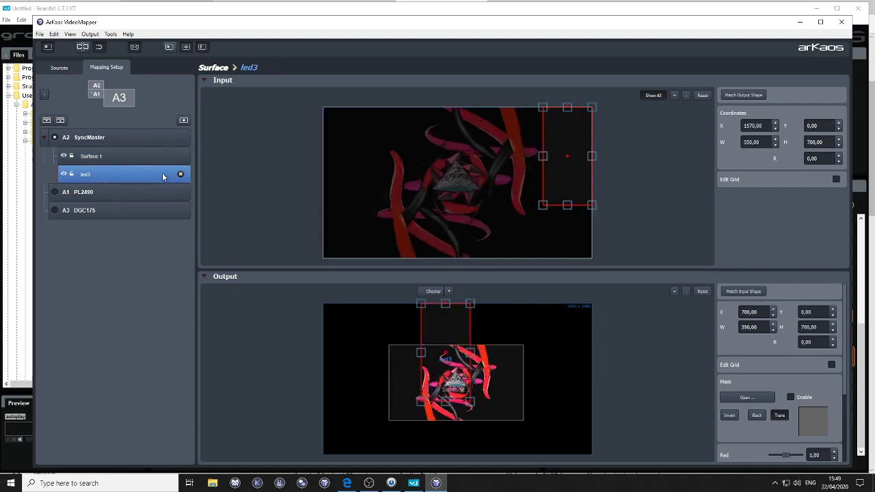
{"action": "left_click", "coordinate": [180, 175]}
Move the new surface up on the output to about X 460, Y 182.
{"action": "left_click", "coordinate": [480, 384]}
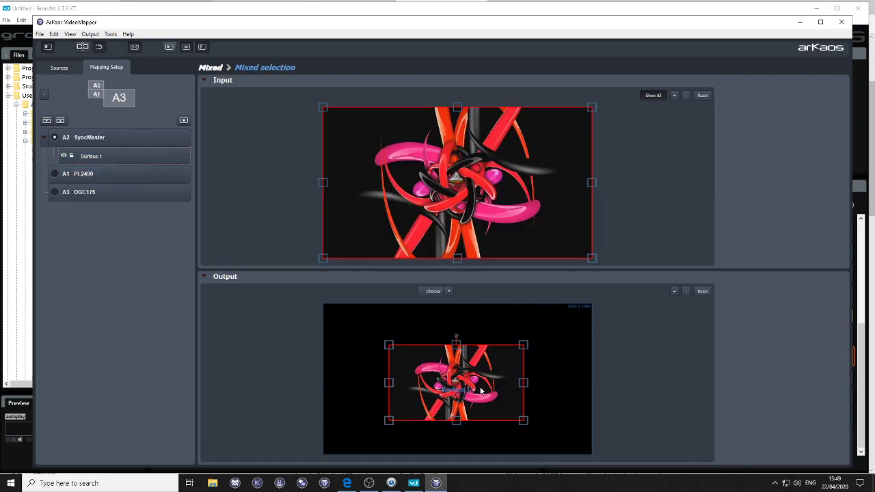
{"action": "left_click_drag", "start_coordinate": [477, 379], "coordinate": [479, 368]}
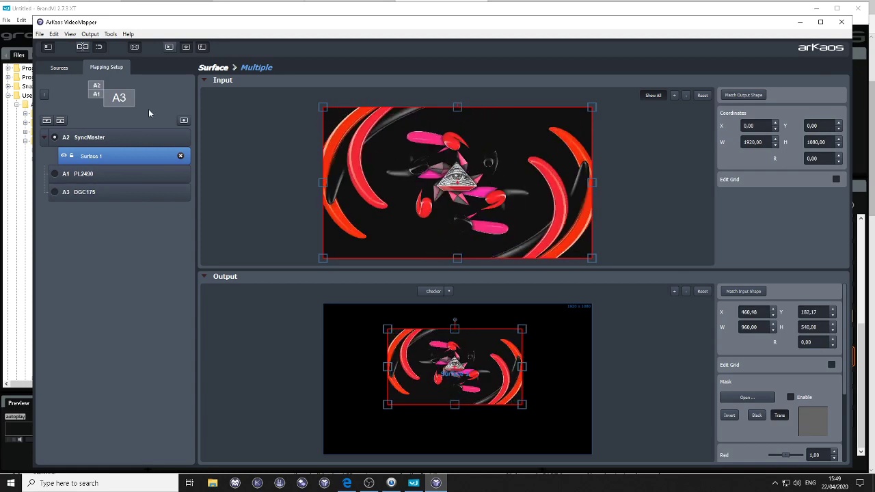
Show Test Card 16x10.png as the source and move the surface on the output to about X 542, Y 163.
{"action": "left_click", "coordinate": [59, 67]}
{"action": "left_click", "coordinate": [86, 153]}
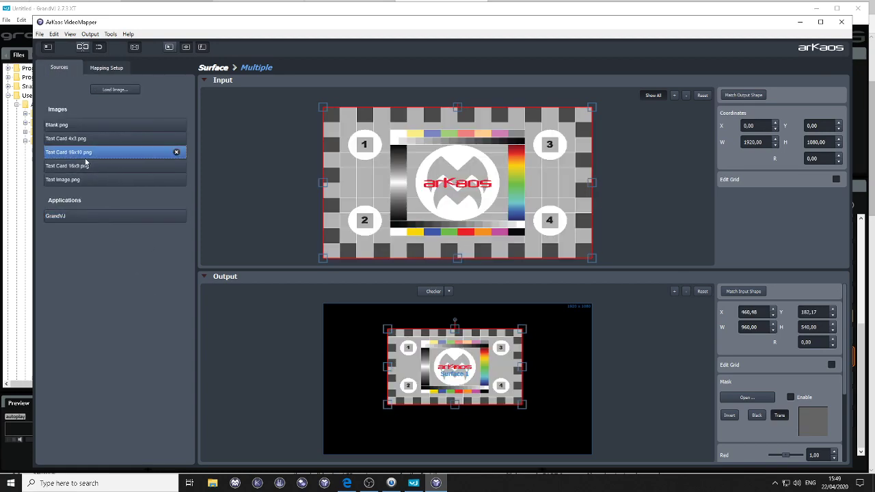
{"action": "left_click_drag", "start_coordinate": [458, 370], "coordinate": [469, 366]}
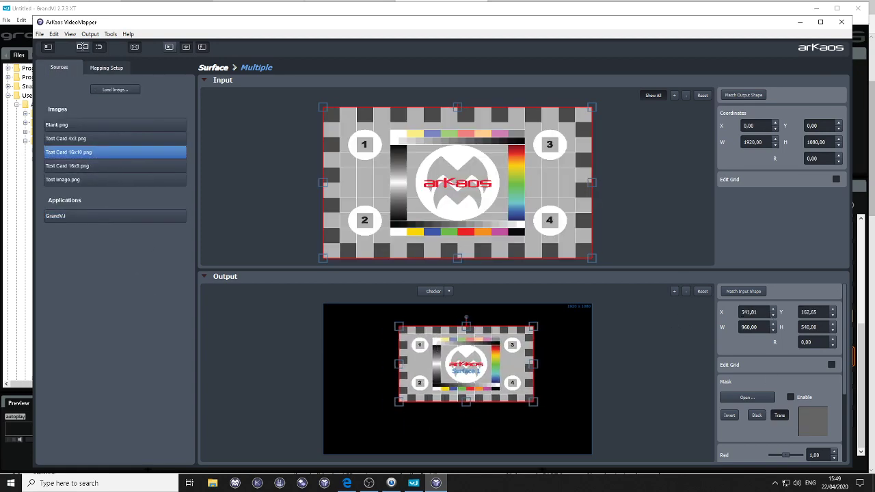
Enable grid editing for the output surface and pull its upper-right corner inward and down.
{"action": "left_click", "coordinate": [830, 367]}
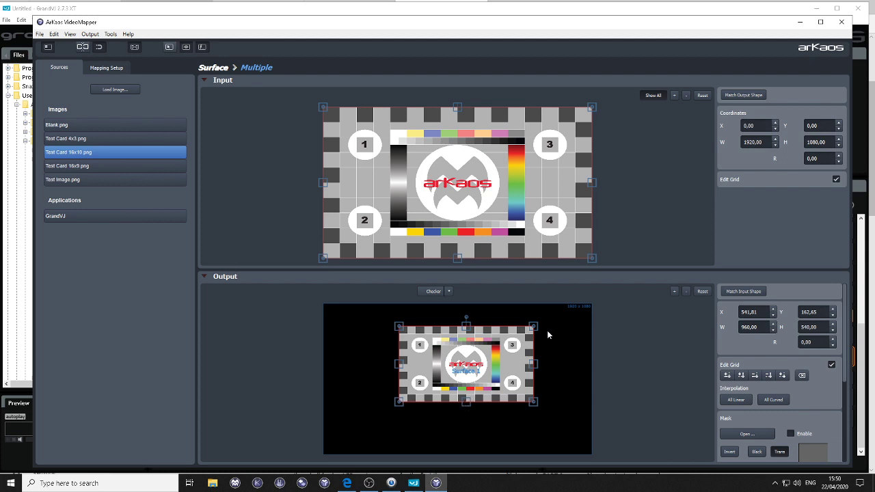
{"action": "scroll", "coordinate": [530, 333], "scroll_direction": "up", "scroll_amount": 10}
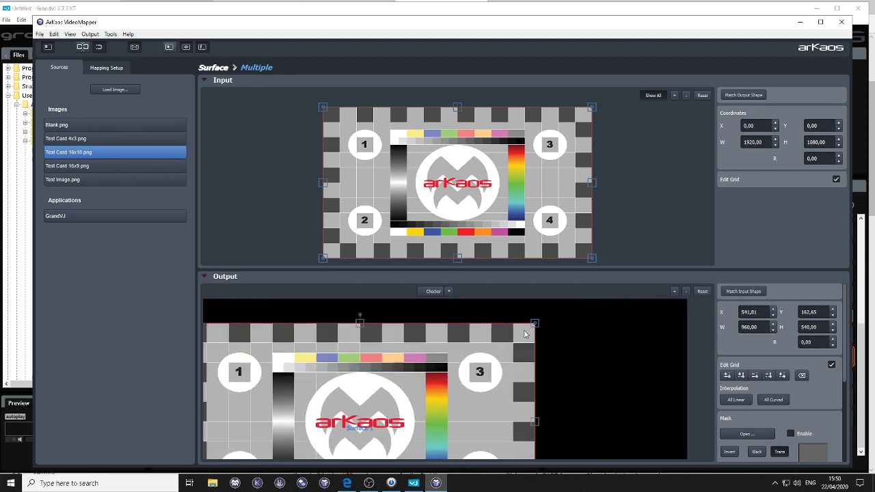
{"action": "scroll", "coordinate": [532, 305], "scroll_direction": "up", "scroll_amount": 3}
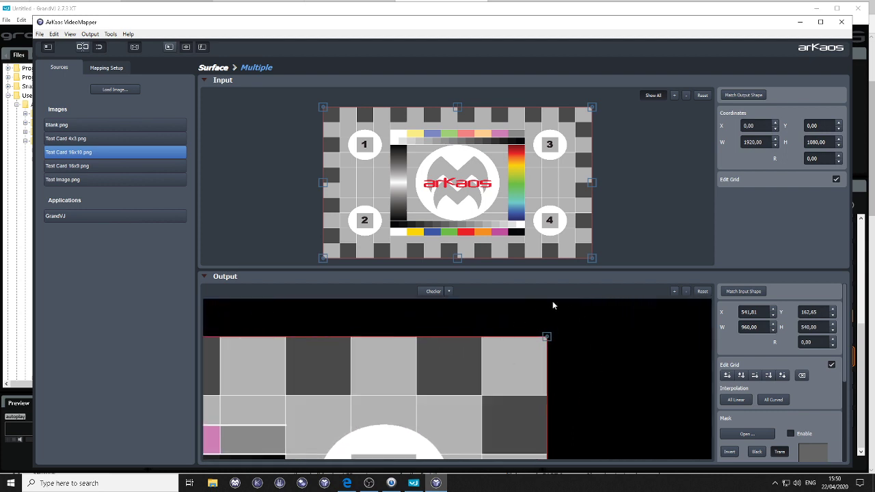
{"action": "left_click_drag", "start_coordinate": [549, 340], "coordinate": [443, 395]}
{"action": "scroll", "coordinate": [683, 319], "scroll_direction": "down", "scroll_amount": 10}
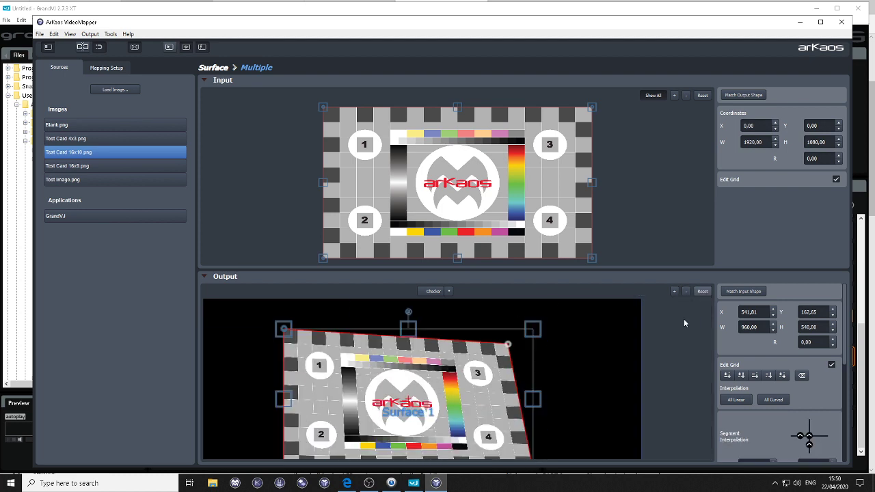
Pull in the surface's other corners to form an irregular quadrilateral and move it to about X 1033, Y 172.
{"action": "left_click_drag", "start_coordinate": [514, 338], "coordinate": [462, 336]}
{"action": "left_click_drag", "start_coordinate": [399, 320], "coordinate": [465, 335]}
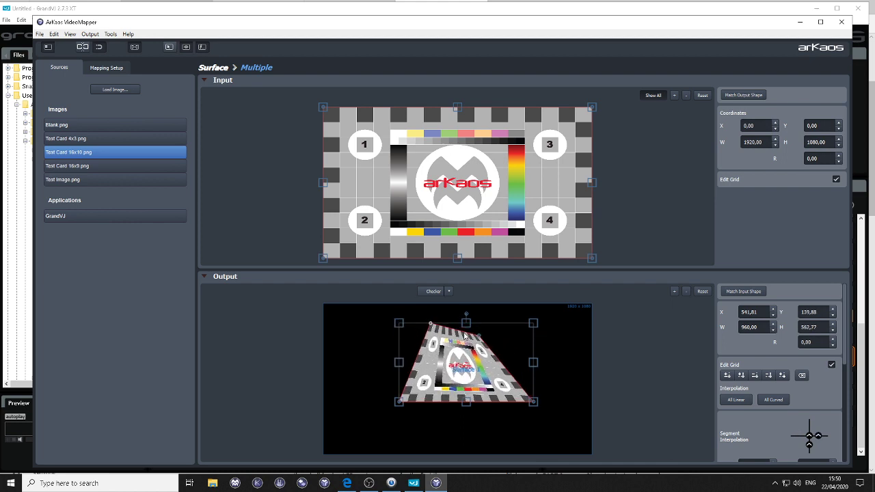
{"action": "left_click_drag", "start_coordinate": [533, 402], "coordinate": [477, 404]}
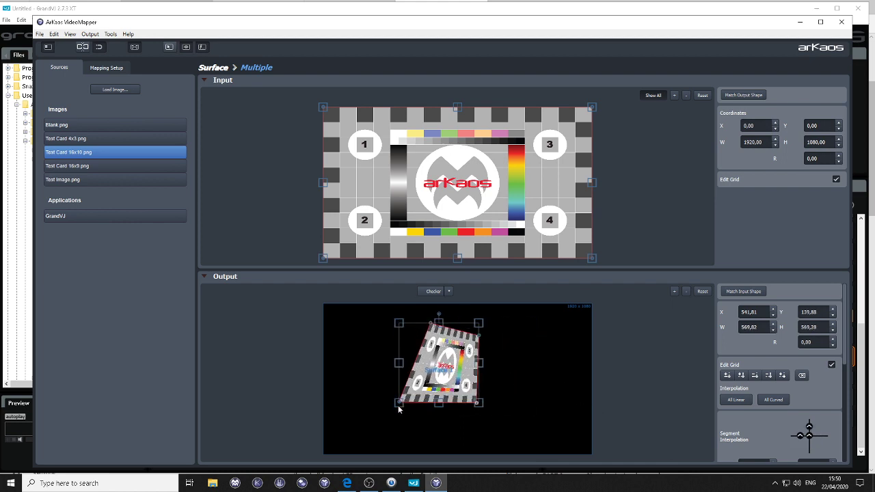
{"action": "left_click_drag", "start_coordinate": [400, 405], "coordinate": [499, 368]}
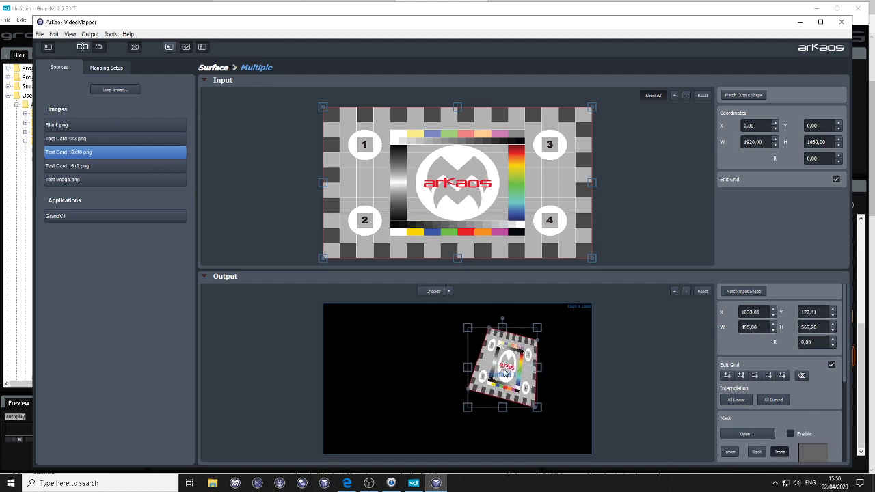
Move the surface down to about X 1007, Y 543 and adjust its corners into a box front face about 407 by 377.
{"action": "left_click_drag", "start_coordinate": [534, 411], "coordinate": [525, 386]}
{"action": "left_click_drag", "start_coordinate": [498, 348], "coordinate": [483, 317]}
{"action": "left_click_drag", "start_coordinate": [492, 352], "coordinate": [501, 409]}
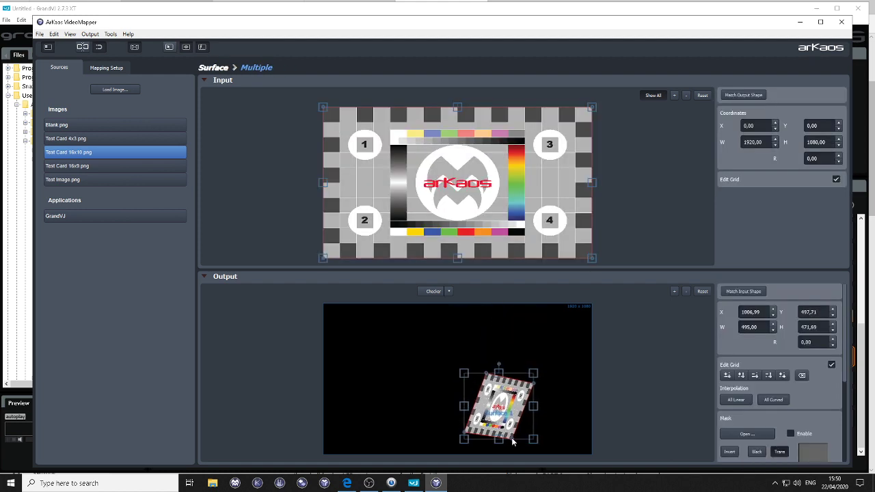
{"action": "left_click_drag", "start_coordinate": [521, 443], "coordinate": [529, 438]}
{"action": "left_click_drag", "start_coordinate": [488, 374], "coordinate": [471, 383]}
{"action": "left_click_drag", "start_coordinate": [533, 380], "coordinate": [528, 382]}
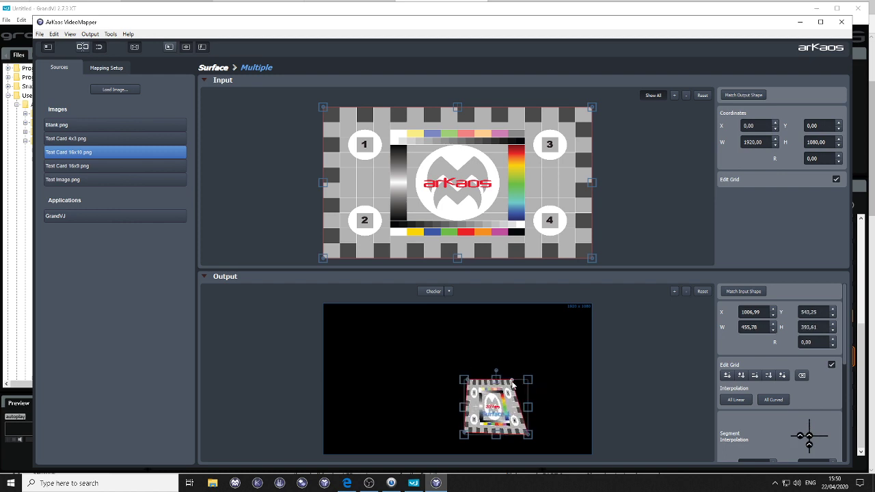
{"action": "left_click_drag", "start_coordinate": [533, 434], "coordinate": [523, 432]}
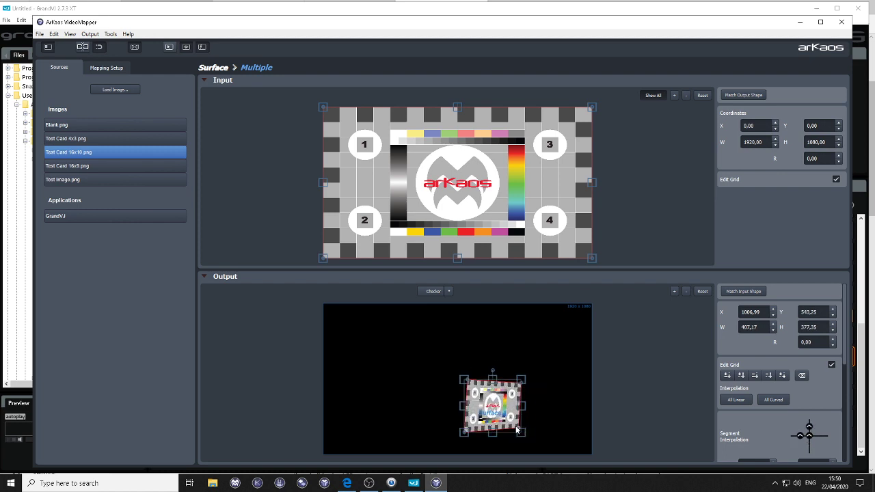
Duplicate the front-face surface and place the copy directly above it, fitting a lower corner to the front face's upper edge.
{"action": "left_click", "coordinate": [493, 407]}
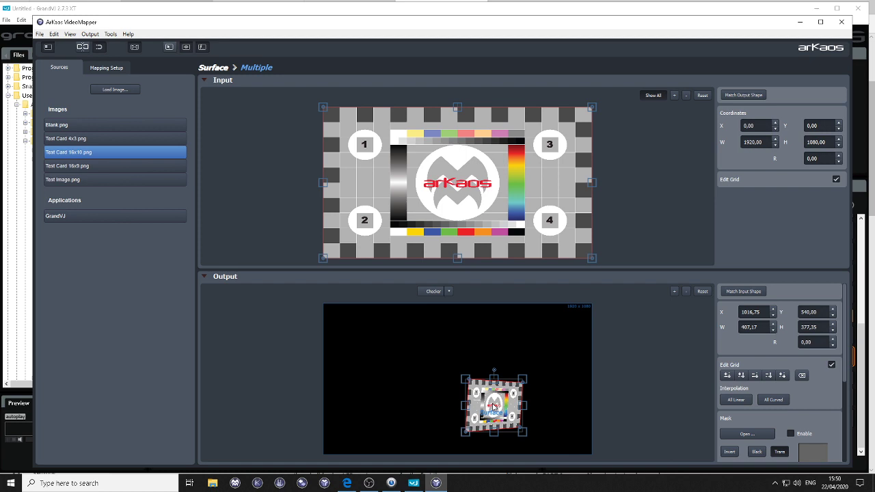
{"action": "key", "text": "ctrl+d"}
{"action": "left_click_drag", "start_coordinate": [494, 407], "coordinate": [470, 354]}
{"action": "scroll", "coordinate": [462, 420], "scroll_direction": "up", "scroll_amount": 3}
{"action": "left_click_drag", "start_coordinate": [576, 331], "coordinate": [569, 360]}
{"action": "scroll", "coordinate": [535, 372], "scroll_direction": "down", "scroll_amount": 2}
{"action": "scroll", "coordinate": [536, 373], "scroll_direction": "down", "scroll_amount": 2}
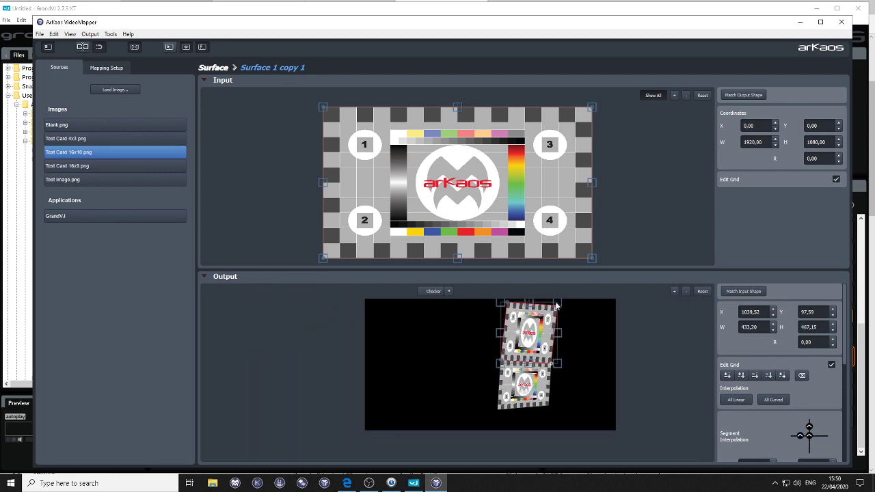
Shift the copy's two upper corners sideways to skew it into the box's top face, about 607 by 324.
{"action": "left_click_drag", "start_coordinate": [557, 301], "coordinate": [554, 321]}
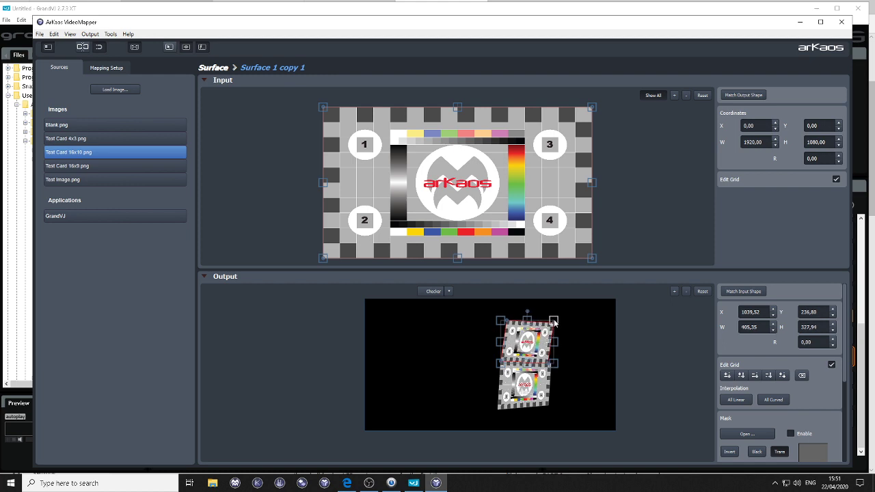
{"action": "left_click", "coordinate": [552, 364]}
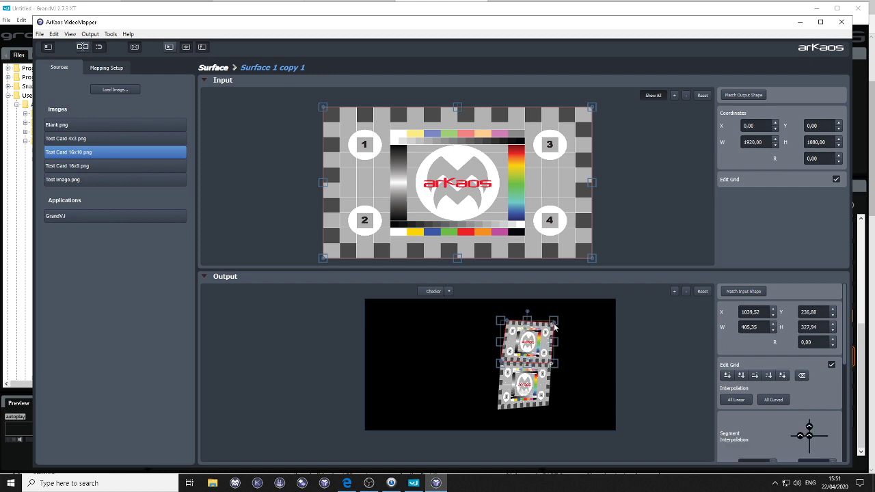
{"action": "left_click_drag", "start_coordinate": [556, 327], "coordinate": [569, 319]}
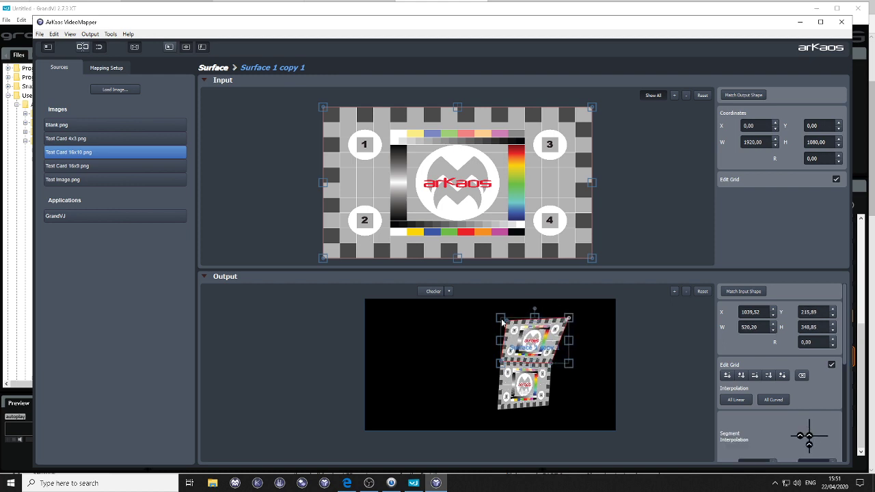
{"action": "left_click_drag", "start_coordinate": [502, 322], "coordinate": [541, 323]}
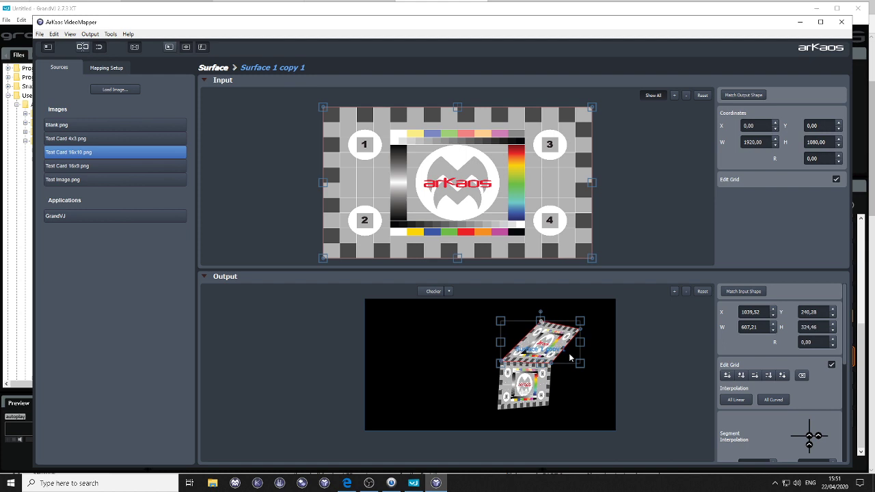
Duplicate the top-face surface, place the copy beside the front face and fit its corners to form the box's side face.
{"action": "key", "text": "ctrl+d"}
{"action": "left_click_drag", "start_coordinate": [547, 339], "coordinate": [554, 368]}
{"action": "left_click", "coordinate": [623, 377]}
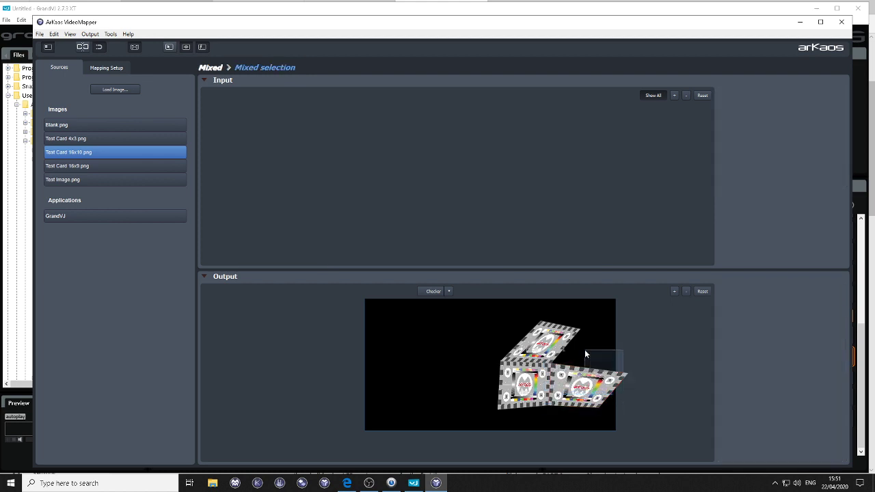
{"action": "left_click", "coordinate": [619, 377]}
{"action": "left_click_drag", "start_coordinate": [628, 376], "coordinate": [581, 333]}
{"action": "left_click", "coordinate": [573, 335]}
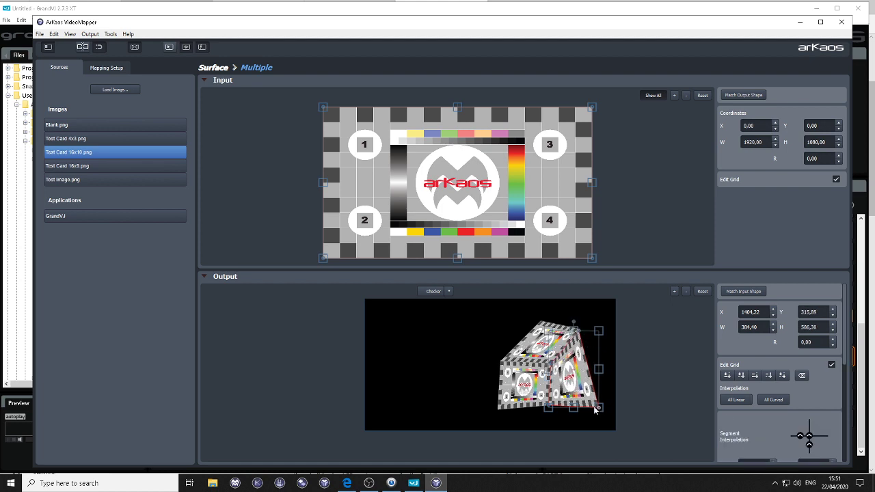
{"action": "left_click_drag", "start_coordinate": [595, 408], "coordinate": [591, 403]}
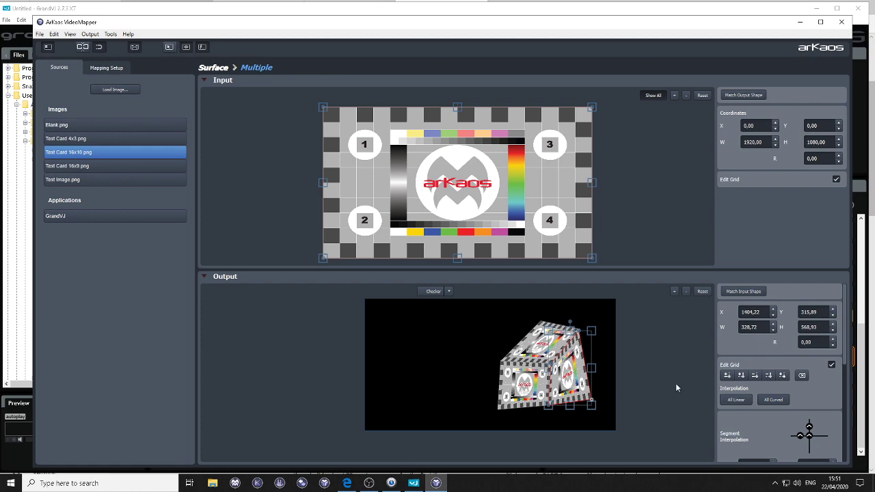
Align the top face's lower-left corner precisely with the front face's upper-left corner.
{"action": "scroll", "coordinate": [598, 370], "scroll_direction": "up", "scroll_amount": 5}
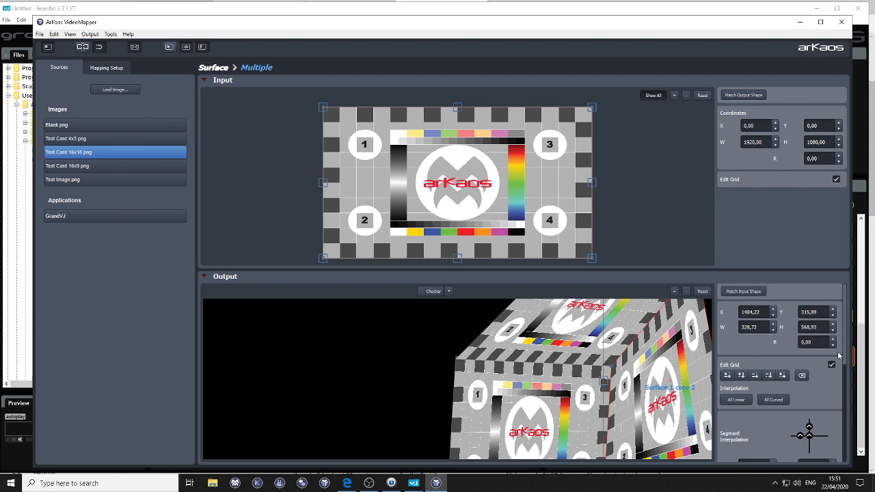
{"action": "left_click", "coordinate": [487, 352]}
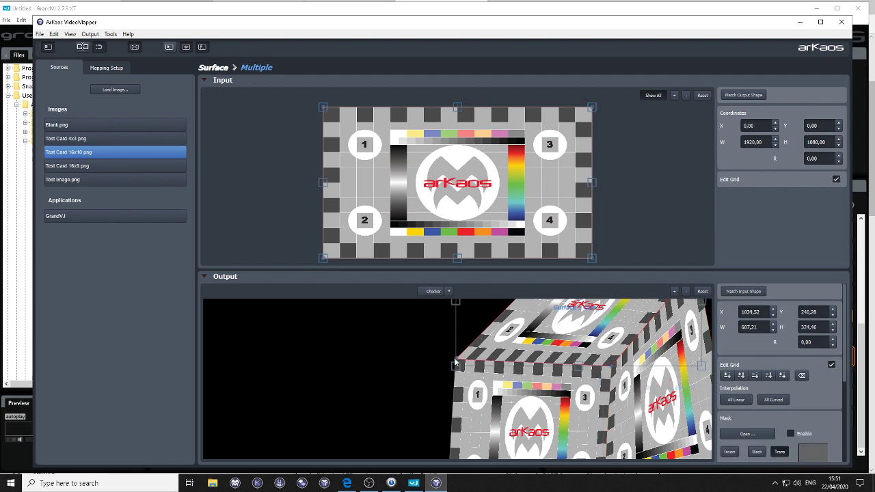
{"action": "mouse_move", "coordinate": [457, 360]}
{"action": "left_mouse_down"}
{"action": "mouse_move", "coordinate": [479, 329]}
{"action": "mouse_move", "coordinate": [475, 303]}
{"action": "mouse_move", "coordinate": [477, 335]}
{"action": "mouse_move", "coordinate": [463, 308]}
{"action": "mouse_move", "coordinate": [456, 356]}
{"action": "left_mouse_up"}
{"action": "scroll", "coordinate": [456, 357], "scroll_direction": "up", "scroll_amount": 5}
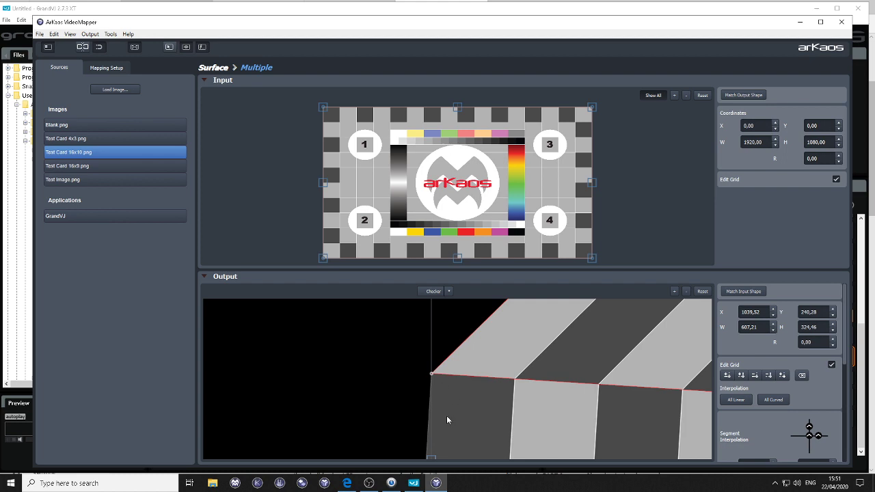
Remove the front and side surfaces, keep only the top-face surface and move it to about X 776, Y 387.
{"action": "left_click", "coordinate": [702, 292]}
{"action": "left_click", "coordinate": [517, 360]}
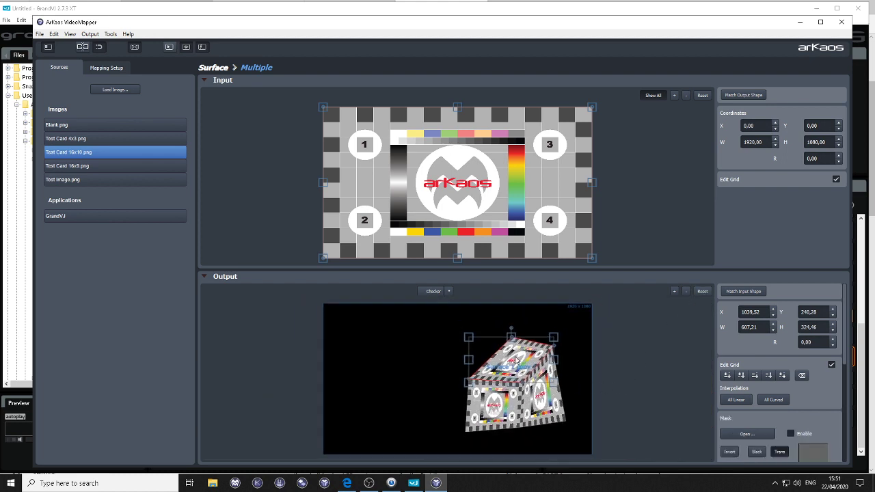
{"action": "left_click", "coordinate": [499, 405]}
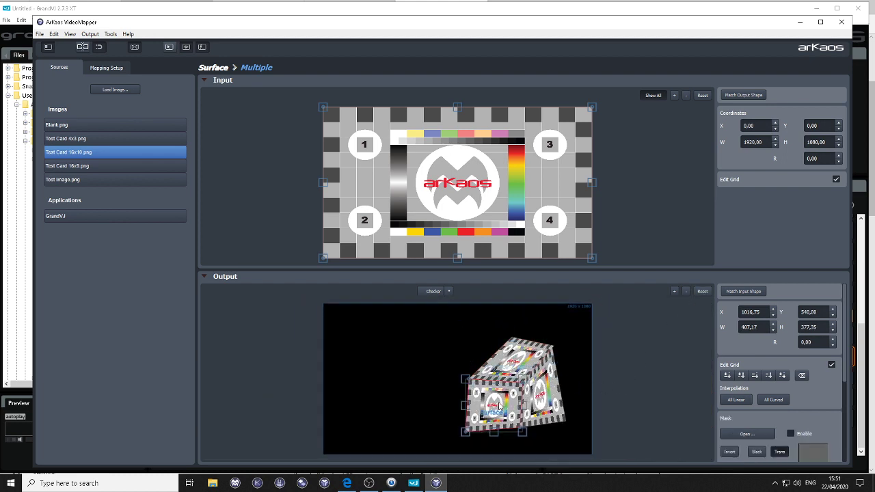
{"action": "key", "text": "ctrl+z"}
{"action": "key", "text": "ctrl+z"}
{"action": "key", "text": "ctrl+z"}
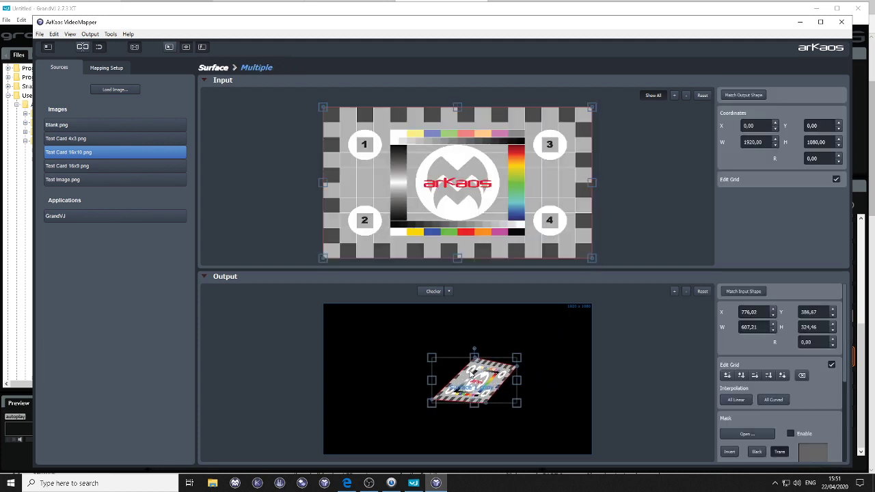
Pull the surface's upper-left corner outward and its upper-right corner up, and nudge the latter down and left to about Y 155.
{"action": "left_click_drag", "start_coordinate": [470, 353], "coordinate": [420, 346]}
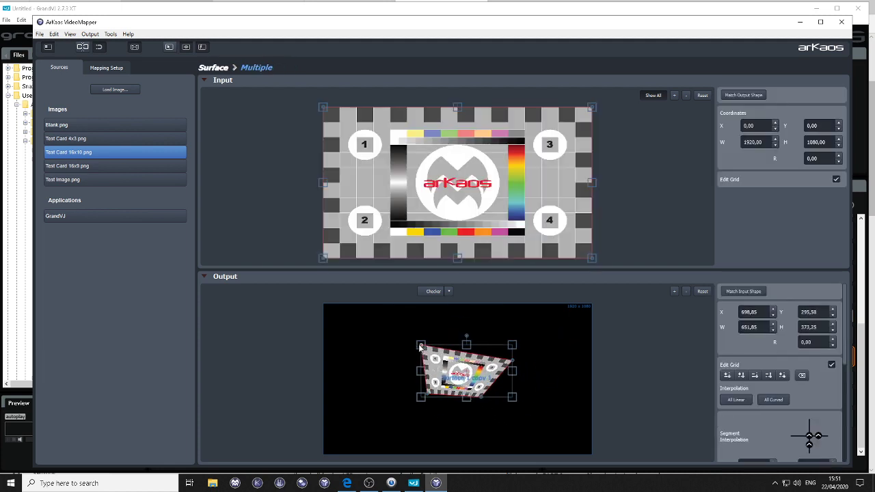
{"action": "left_click_drag", "start_coordinate": [514, 358], "coordinate": [524, 314]}
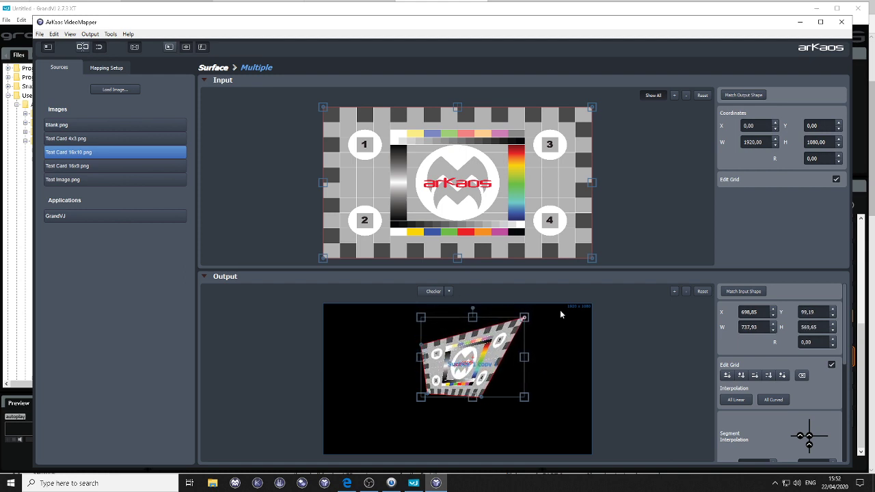
{"action": "key", "text": "Down"}
{"action": "key", "text": "Down"}
{"action": "key", "text": "Down"}
{"action": "key", "text": "Down"}
{"action": "key", "text": "Down"}
{"action": "key", "text": "Down"}
{"action": "key", "text": "Down"}
{"action": "key", "text": "Down"}
{"action": "key", "text": "Down"}
{"action": "key", "text": "Down"}
{"action": "key", "text": "Down"}
{"action": "key", "text": "Down"}
{"action": "key", "text": "Down"}
{"action": "key", "text": "Down"}
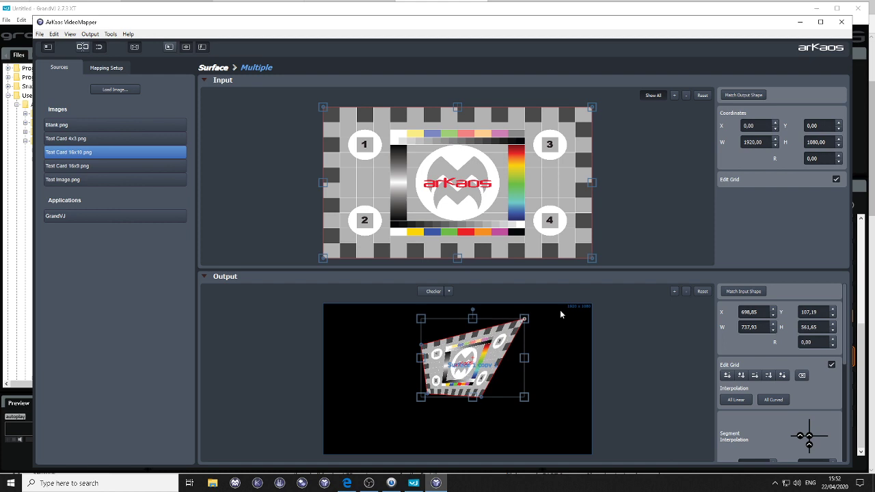
{"action": "key", "text": "Down"}
{"action": "key", "text": "Down"}
{"action": "key", "text": "Down"}
{"action": "key", "text": "Down"}
{"action": "key", "text": "Left"}
{"action": "key", "text": "Left"}
{"action": "key", "text": "Left"}
{"action": "key", "text": "Left"}
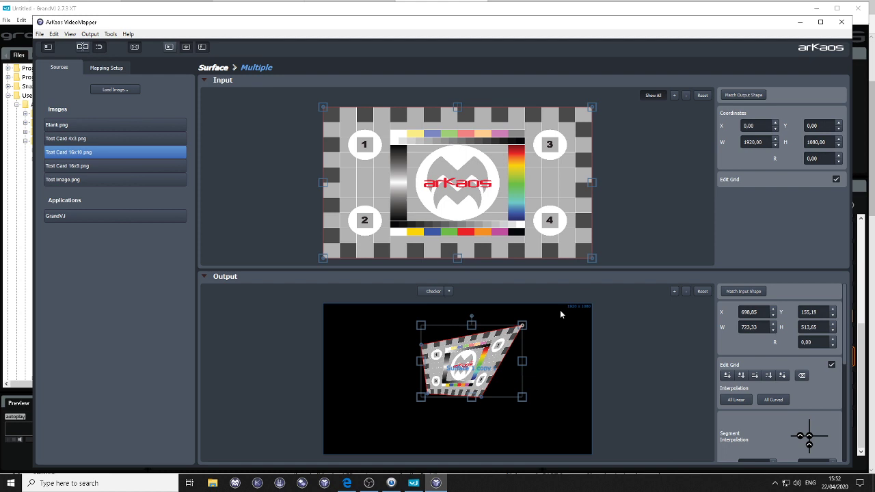
Nudge the upper-right corner right, down, left and up in small increments, making the surface about 763 by 454.
{"action": "key", "text": "Right"}
{"action": "key", "text": "Right"}
{"action": "key", "text": "Right"}
{"action": "key", "text": "Right"}
{"action": "key", "text": "Right"}
{"action": "key", "text": "Right"}
{"action": "key", "text": "Right"}
{"action": "key", "text": "Right"}
{"action": "key", "text": "Right"}
{"action": "key", "text": "Right"}
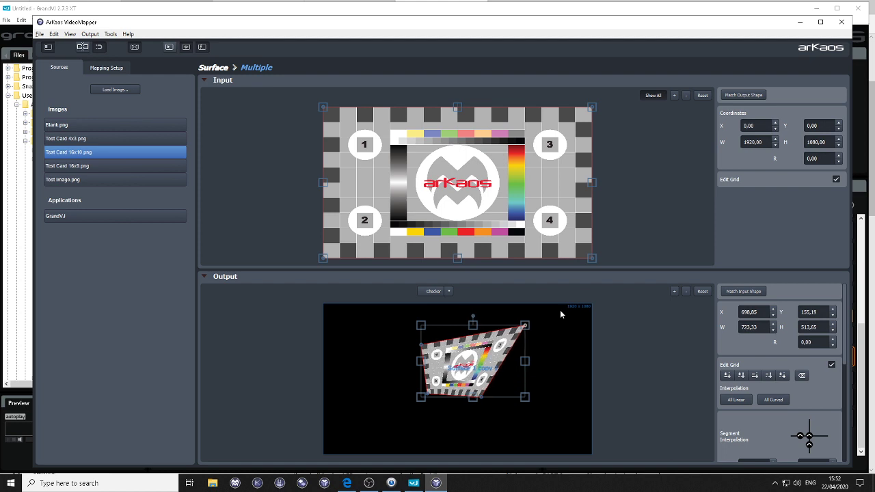
{"action": "key", "text": "Down"}
{"action": "key", "text": "Down"}
{"action": "key", "text": "Down"}
{"action": "key", "text": "Down"}
{"action": "key", "text": "Down"}
{"action": "key", "text": "Down"}
{"action": "key", "text": "Down"}
{"action": "key", "text": "Down"}
{"action": "key", "text": "Down"}
{"action": "key", "text": "Down"}
{"action": "key", "text": "Down"}
{"action": "key", "text": "Down"}
{"action": "key", "text": "Down"}
{"action": "key", "text": "Down"}
{"action": "key", "text": "Down"}
{"action": "key", "text": "Down"}
{"action": "key", "text": "Down"}
{"action": "key", "text": "Down"}
{"action": "key", "text": "Down"}
{"action": "key", "text": "Down"}
{"action": "key", "text": "Left"}
{"action": "key", "text": "Left"}
{"action": "key", "text": "Left"}
{"action": "key", "text": "Left"}
{"action": "key", "text": "Left"}
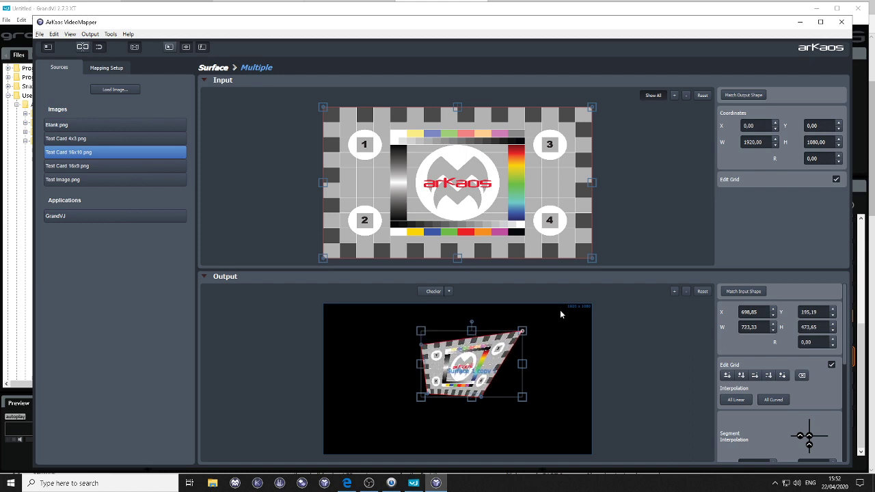
{"action": "key", "text": "Right"}
{"action": "key", "text": "Right"}
{"action": "key", "text": "Right"}
{"action": "key", "text": "Right"}
{"action": "key", "text": "Right"}
{"action": "key", "text": "Right"}
{"action": "key", "text": "Right"}
{"action": "key", "text": "Right"}
{"action": "key", "text": "Right"}
{"action": "key", "text": "Right"}
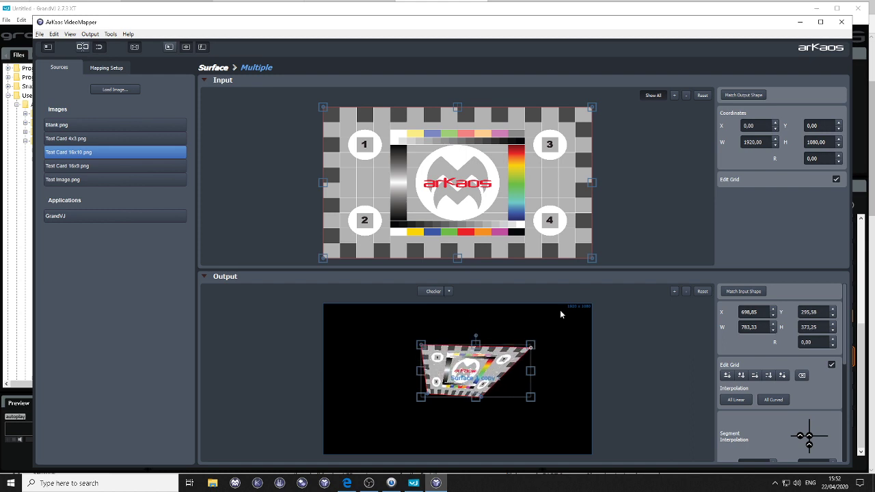
{"action": "key", "text": "Up"}
{"action": "key", "text": "Up"}
{"action": "key", "text": "Up"}
{"action": "key", "text": "Up"}
{"action": "key", "text": "Up"}
{"action": "key", "text": "Left"}
{"action": "key", "text": "Left"}
{"action": "key", "text": "Left"}
{"action": "key", "text": "Left"}
{"action": "key", "text": "Left"}
{"action": "key", "text": "Left"}
{"action": "key", "text": "Left"}
{"action": "key", "text": "Left"}
{"action": "key", "text": "Left"}
{"action": "key", "text": "Left"}
{"action": "key", "text": "Left"}
{"action": "key", "text": "Left"}
{"action": "key", "text": "Left"}
{"action": "key", "text": "Left"}
{"action": "key", "text": "Left"}
{"action": "key", "text": "Left"}
{"action": "key", "text": "Left"}
{"action": "key", "text": "Left"}
{"action": "key", "text": "Left"}
{"action": "key", "text": "Left"}
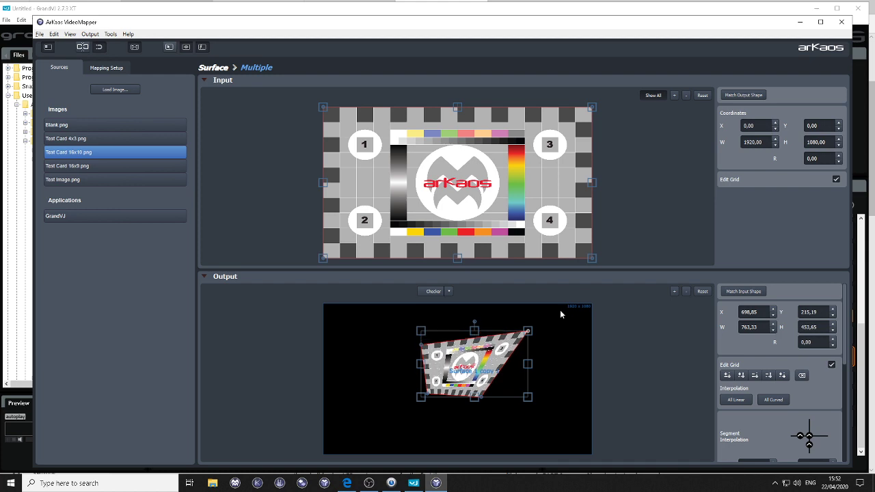
Nudge the upper-right corner up and far left until the surface is about 583 by 474, and move the surface to about X 712, Y 224.
{"action": "key", "text": "Up"}
{"action": "key", "text": "Up"}
{"action": "key", "text": "Up"}
{"action": "key", "text": "Up"}
{"action": "key", "text": "Up"}
{"action": "key", "text": "Left"}
{"action": "key", "text": "Left"}
{"action": "key", "text": "Left"}
{"action": "key", "text": "Left"}
{"action": "key", "text": "Left"}
{"action": "key", "text": "Left"}
{"action": "key", "text": "Left"}
{"action": "key", "text": "Left"}
{"action": "key", "text": "Left"}
{"action": "key", "text": "Left"}
{"action": "key", "text": "Left"}
{"action": "key", "text": "Left"}
{"action": "key", "text": "Left"}
{"action": "key", "text": "Left"}
{"action": "key", "text": "Left"}
{"action": "key", "text": "Left"}
{"action": "key", "text": "Left"}
{"action": "key", "text": "Left"}
{"action": "key", "text": "Left"}
{"action": "key", "text": "Left"}
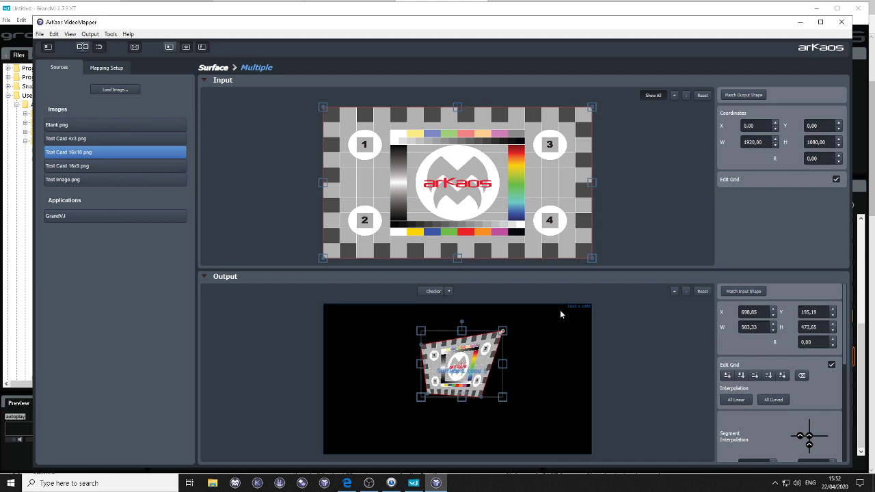
{"action": "left_click_drag", "start_coordinate": [442, 366], "coordinate": [456, 362]}
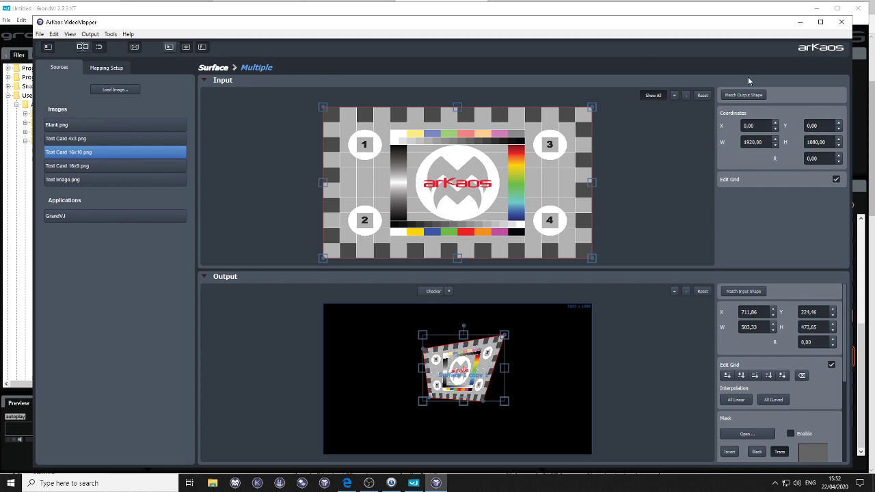
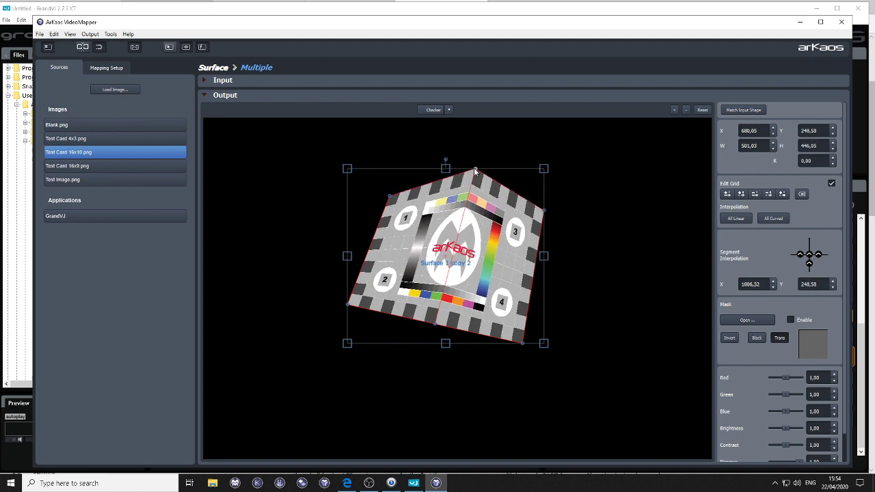
Split the grid rows in half, pull the new right-edge point outward and shift the grid's centre point left to about X 914, Y 457.
{"action": "left_click", "coordinate": [742, 194]}
{"action": "left_click_drag", "start_coordinate": [535, 280], "coordinate": [544, 285]}
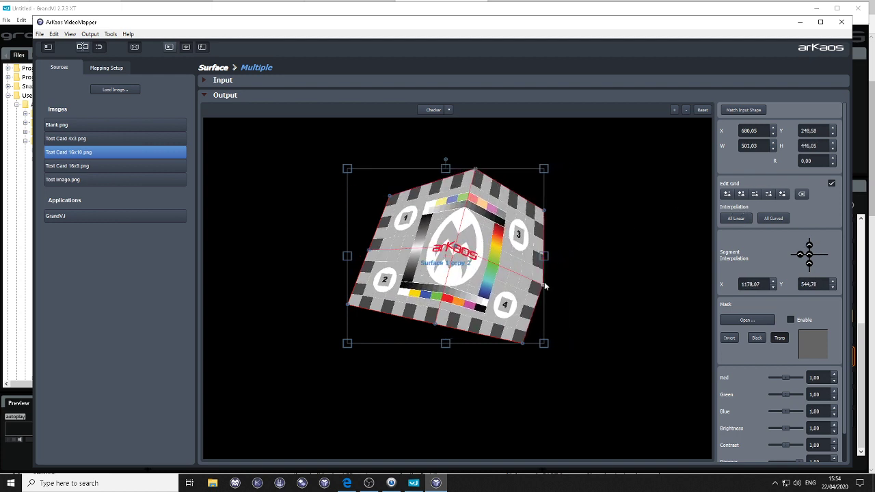
{"action": "left_click_drag", "start_coordinate": [453, 250], "coordinate": [432, 248]}
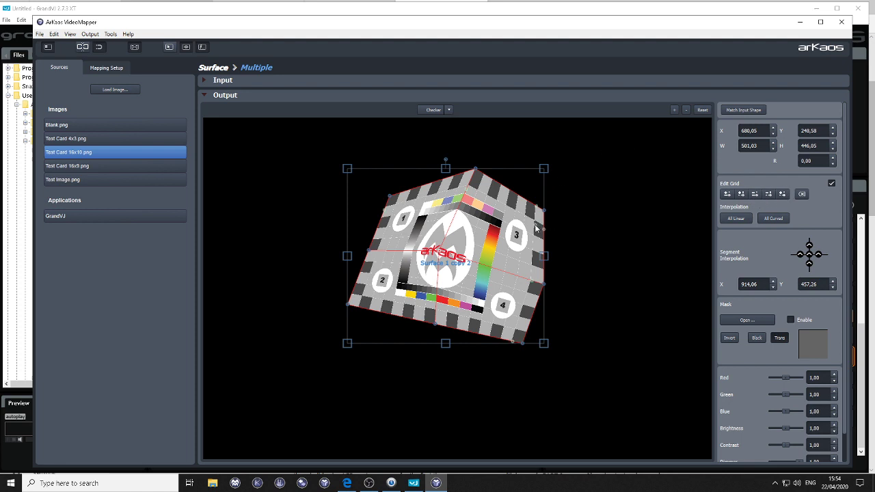
Reset the surface's grid and pull all four corners outward, making the surface about 799 by 633.
{"action": "left_click", "coordinate": [803, 196]}
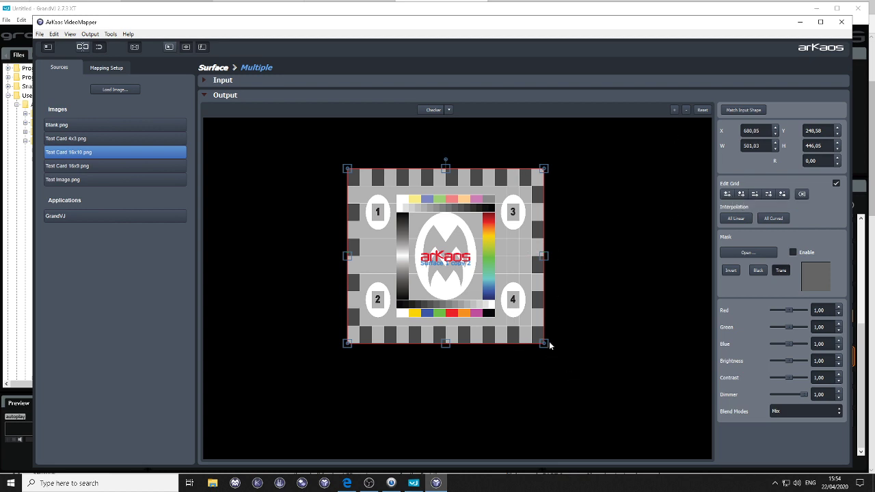
{"action": "left_click_drag", "start_coordinate": [547, 347], "coordinate": [642, 390]}
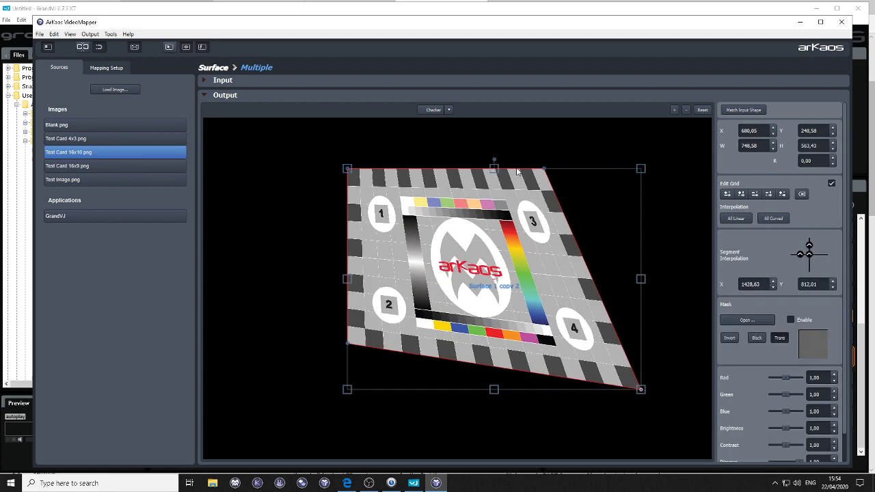
{"action": "left_click_drag", "start_coordinate": [544, 169], "coordinate": [631, 147]}
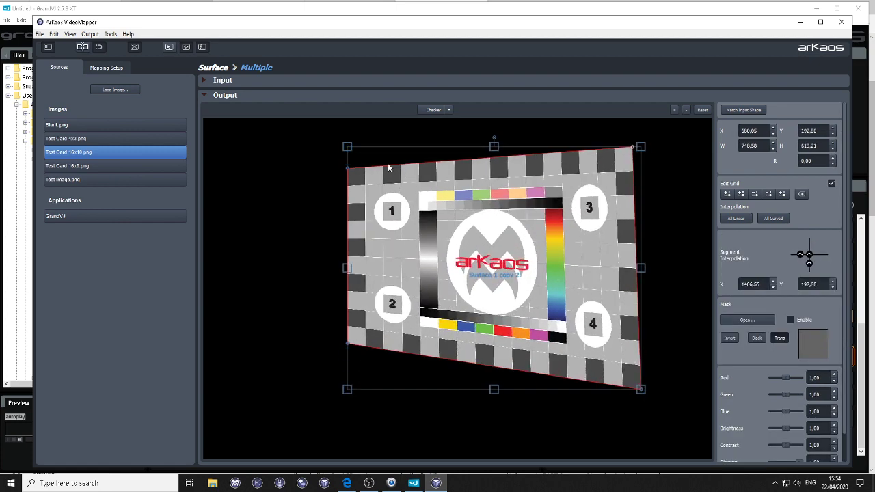
{"action": "left_click", "coordinate": [341, 137]}
{"action": "left_click_drag", "start_coordinate": [341, 137], "coordinate": [349, 188]}
{"action": "left_click_drag", "start_coordinate": [343, 352], "coordinate": [329, 393]}
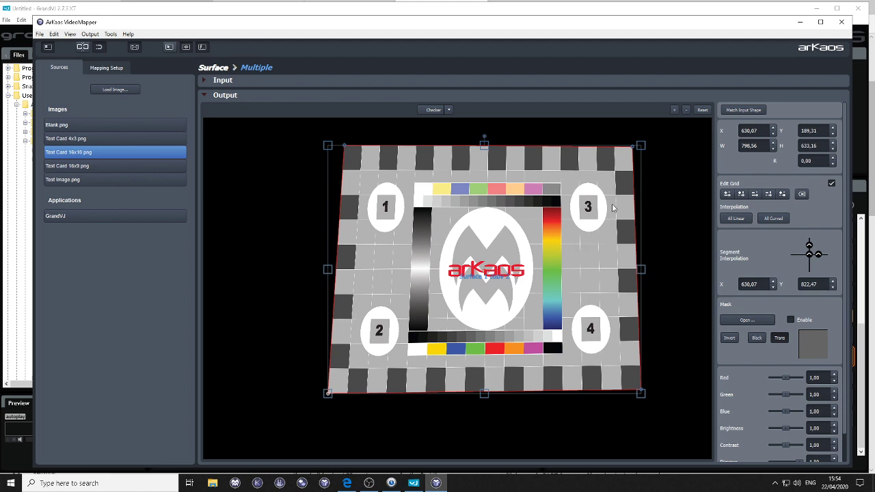
Subdivide the grid into eight columns and eight rows, and pull two grid points near the number 3 circle outward.
{"action": "left_click", "coordinate": [728, 194]}
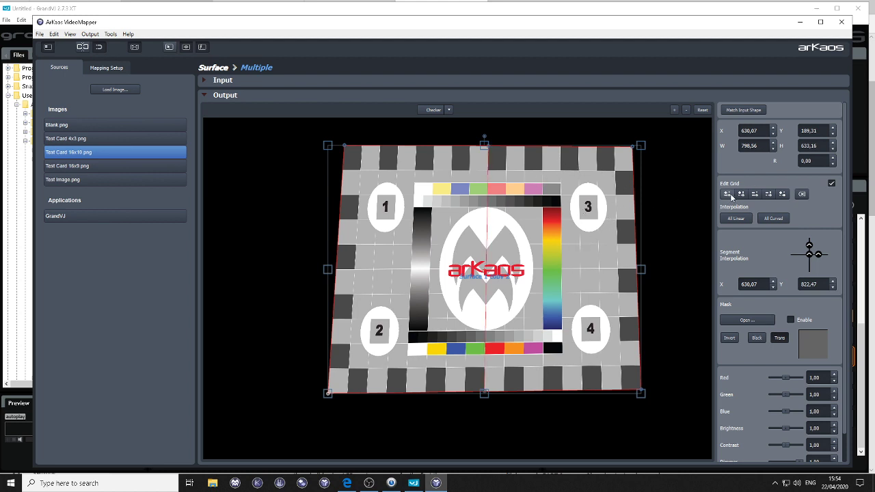
{"action": "left_click", "coordinate": [741, 195]}
{"action": "left_click", "coordinate": [741, 194]}
{"action": "left_click", "coordinate": [728, 194]}
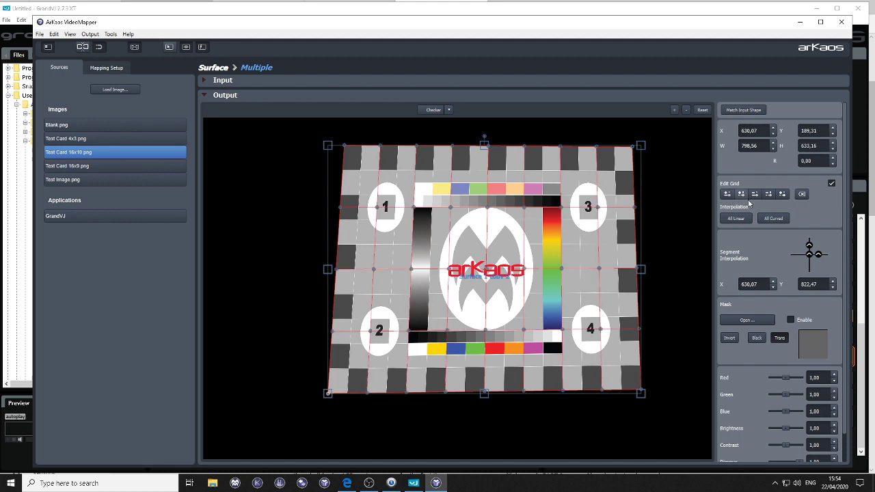
{"action": "left_click", "coordinate": [727, 194]}
{"action": "left_click", "coordinate": [741, 195]}
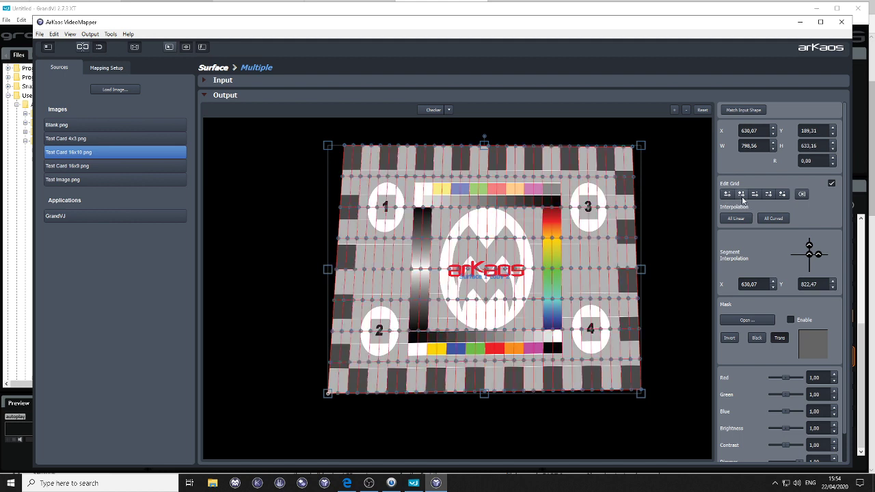
{"action": "left_click", "coordinate": [761, 196]}
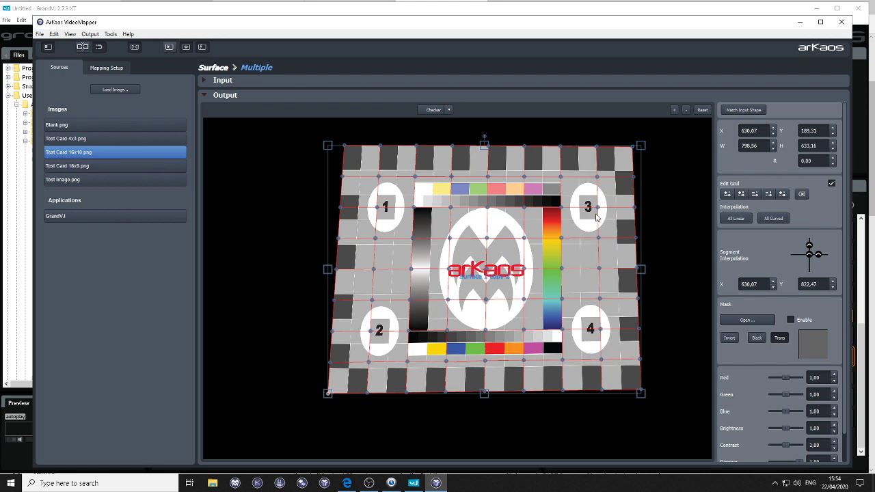
{"action": "left_click_drag", "start_coordinate": [599, 207], "coordinate": [610, 210]}
{"action": "left_click_drag", "start_coordinate": [568, 184], "coordinate": [573, 181]}
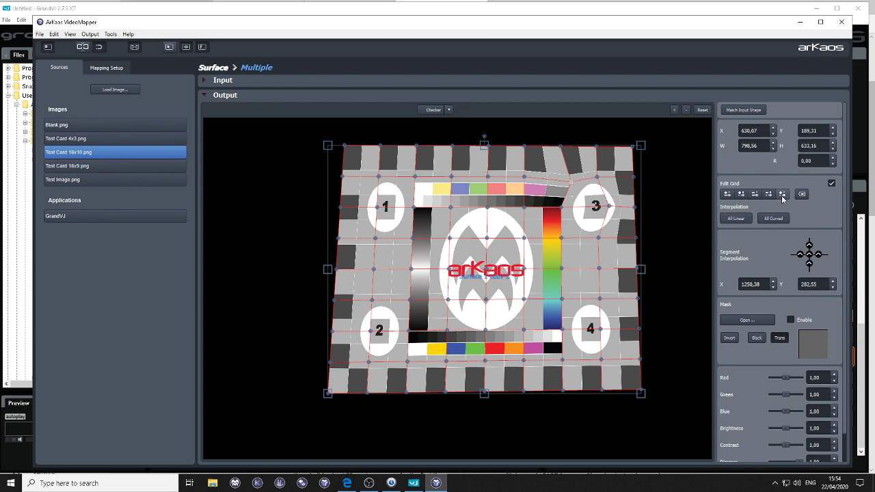
Reset the grid, lower the upper-right corner and pull the upper-left corner inward, making the surface about 813 by 603.
{"action": "left_click", "coordinate": [802, 194]}
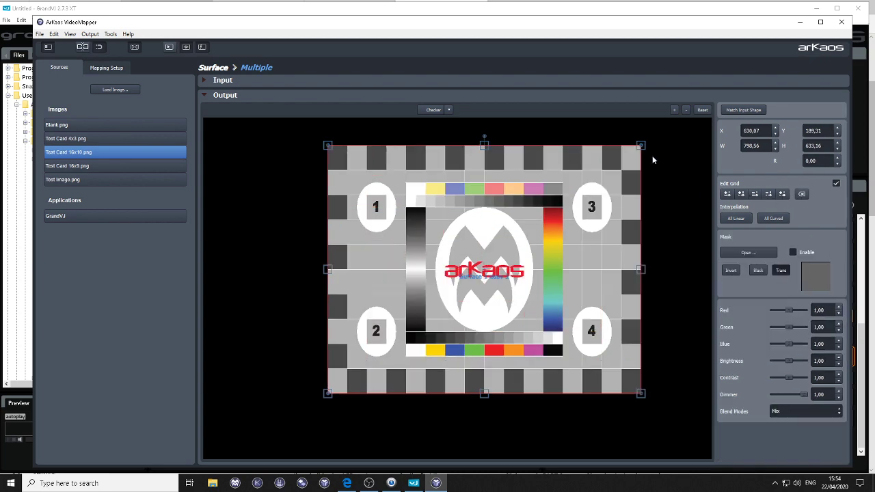
{"action": "left_click_drag", "start_coordinate": [640, 146], "coordinate": [646, 165]}
{"action": "left_click_drag", "start_coordinate": [329, 147], "coordinate": [354, 158]}
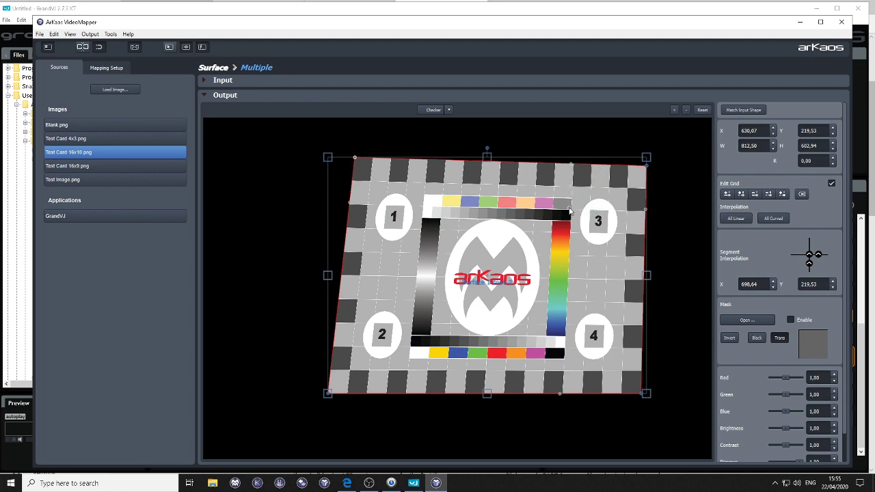
Add grid lines through opposite corners of the number 3 square and distort the square by pulling its grid points up and left.
{"action": "left_click", "coordinate": [591, 214]}
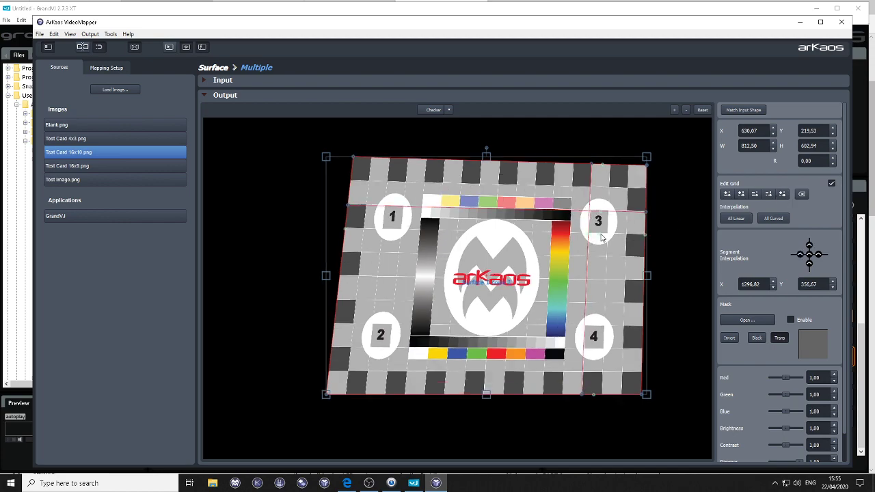
{"action": "scroll", "coordinate": [600, 237], "scroll_direction": "up", "scroll_amount": 6}
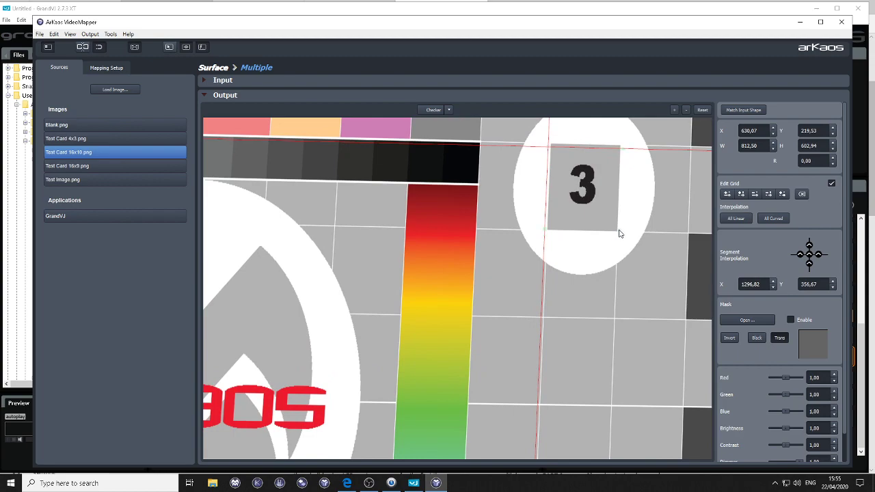
{"action": "scroll", "coordinate": [620, 235], "scroll_direction": "down", "scroll_amount": 6}
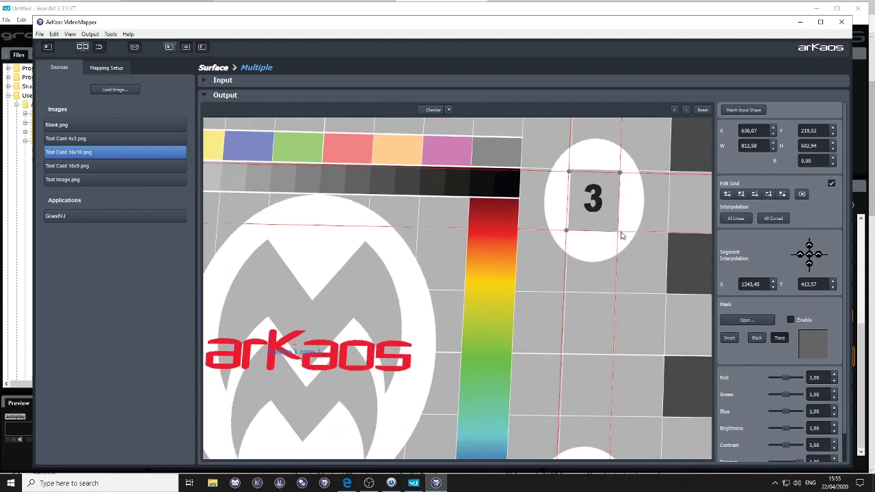
{"action": "left_click_drag", "start_coordinate": [622, 233], "coordinate": [630, 185]}
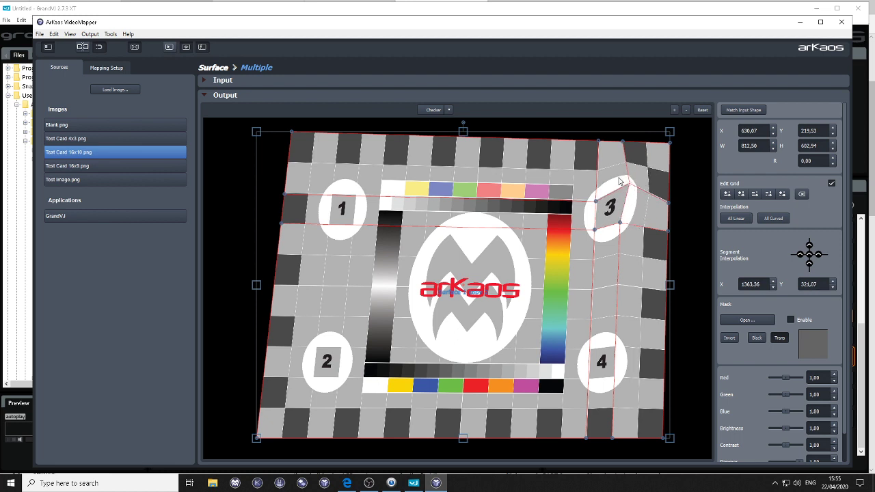
{"action": "left_click", "coordinate": [622, 233]}
{"action": "mouse_move", "coordinate": [631, 189]}
{"action": "left_mouse_down"}
{"action": "mouse_move", "coordinate": [640, 208]}
{"action": "mouse_move", "coordinate": [634, 190]}
{"action": "left_mouse_up"}
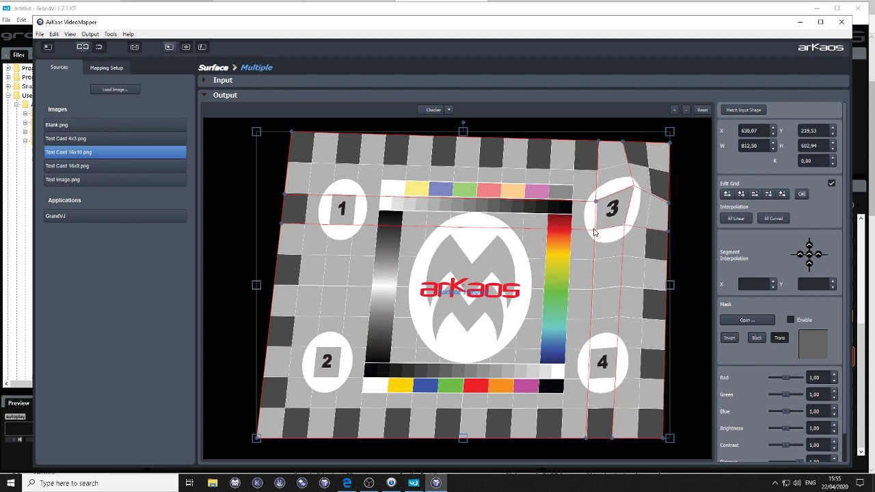
{"action": "left_click_drag", "start_coordinate": [596, 204], "coordinate": [556, 203]}
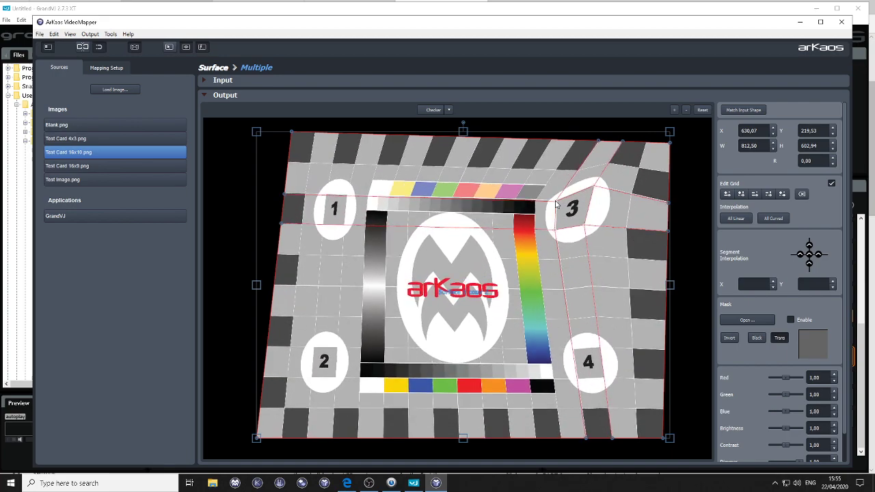
Reset the grid, frame the number 3 square with new grid lines and pull the square's corner points out of shape.
{"action": "left_click", "coordinate": [802, 194]}
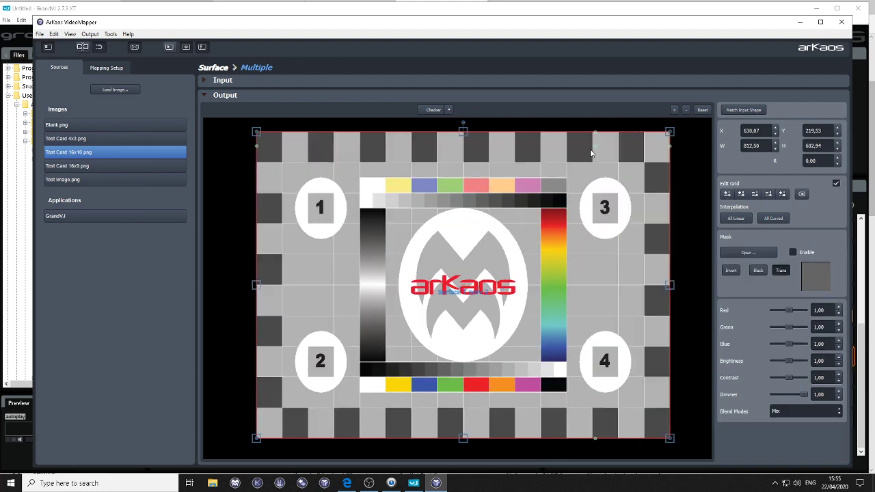
{"action": "left_click", "coordinate": [592, 195]}
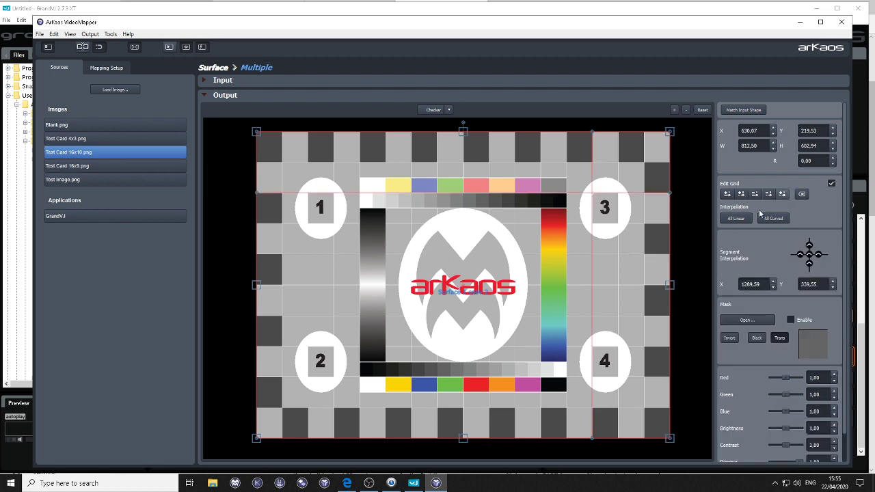
{"action": "left_click", "coordinate": [617, 223]}
{"action": "left_click_drag", "start_coordinate": [620, 229], "coordinate": [581, 185]}
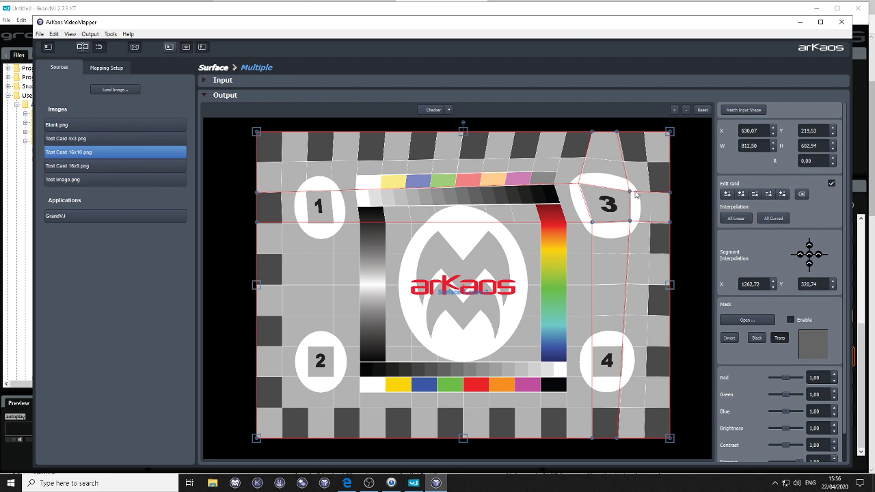
{"action": "left_click_drag", "start_coordinate": [631, 194], "coordinate": [619, 183]}
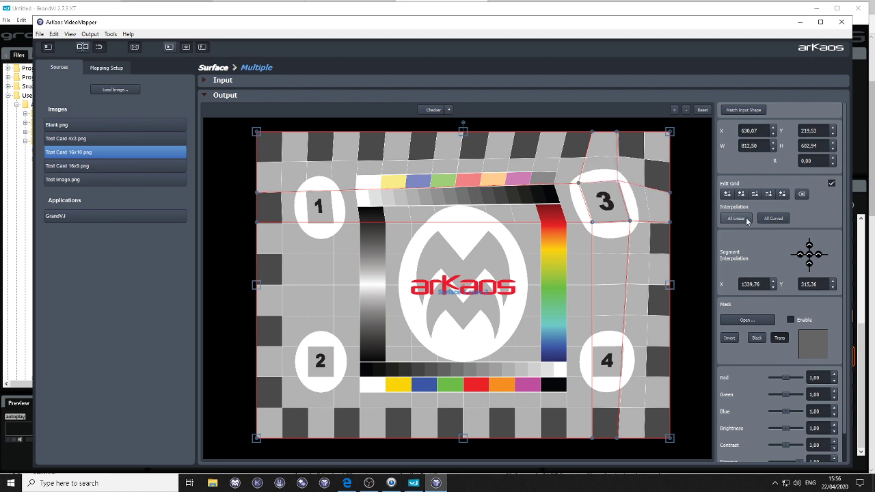
Compare all-linear with all-curved interpolation, pull the number 3 square's lower-right point to about X 1382, Y 397, and leave the grid curved.
{"action": "left_click", "coordinate": [771, 218]}
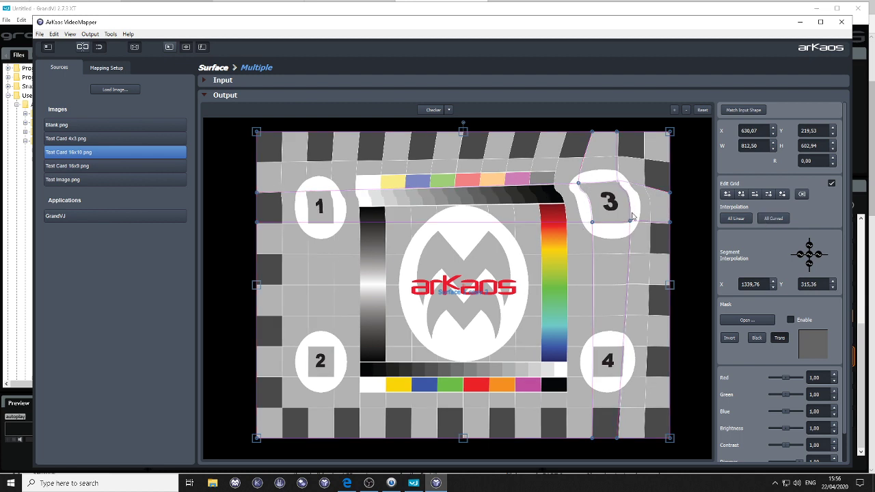
{"action": "left_click", "coordinate": [727, 218]}
{"action": "left_click", "coordinate": [772, 218]}
{"action": "scroll", "coordinate": [629, 226], "scroll_direction": "up", "scroll_amount": 5}
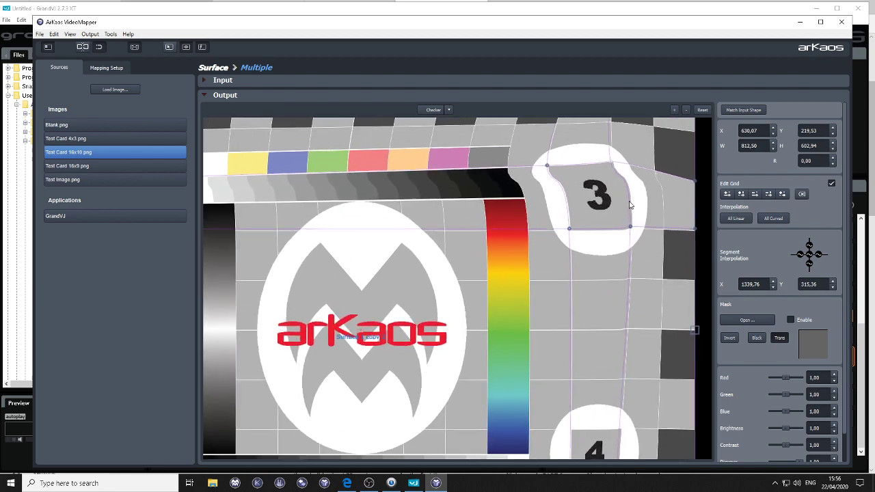
{"action": "left_click_drag", "start_coordinate": [631, 237], "coordinate": [650, 239]}
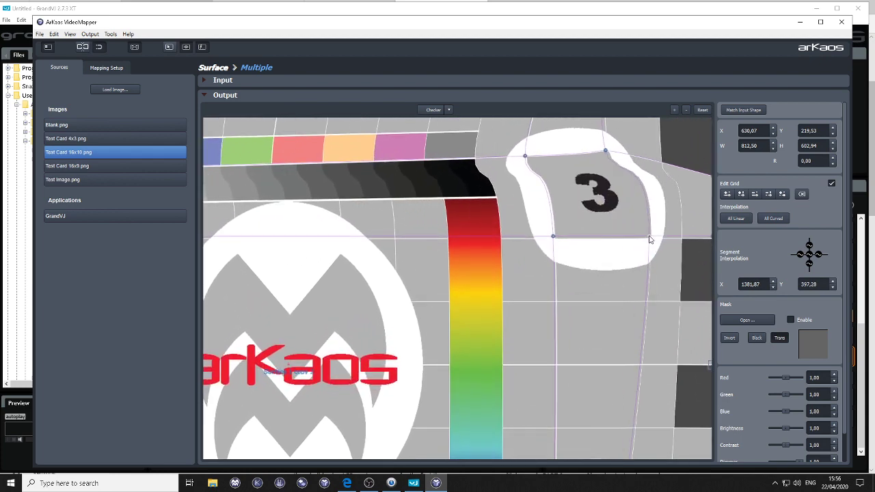
{"action": "left_click", "coordinate": [736, 218]}
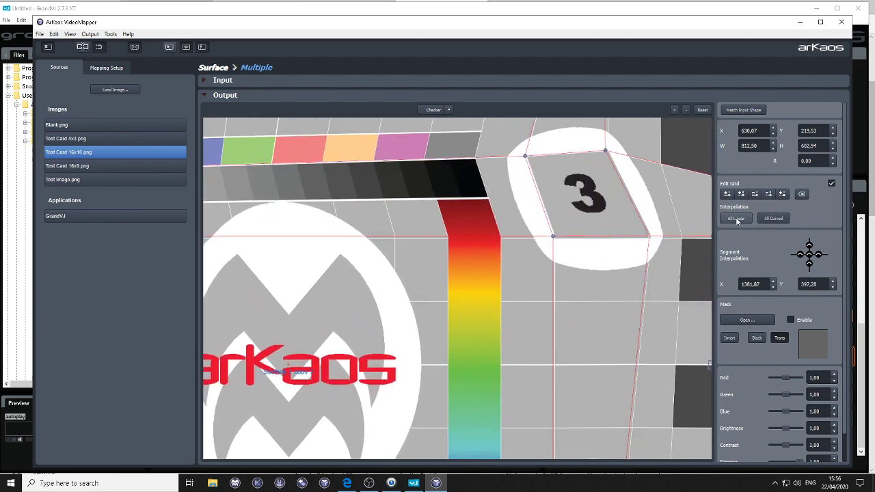
{"action": "left_click", "coordinate": [771, 219]}
{"action": "scroll", "coordinate": [591, 244], "scroll_direction": "down", "scroll_amount": 5}
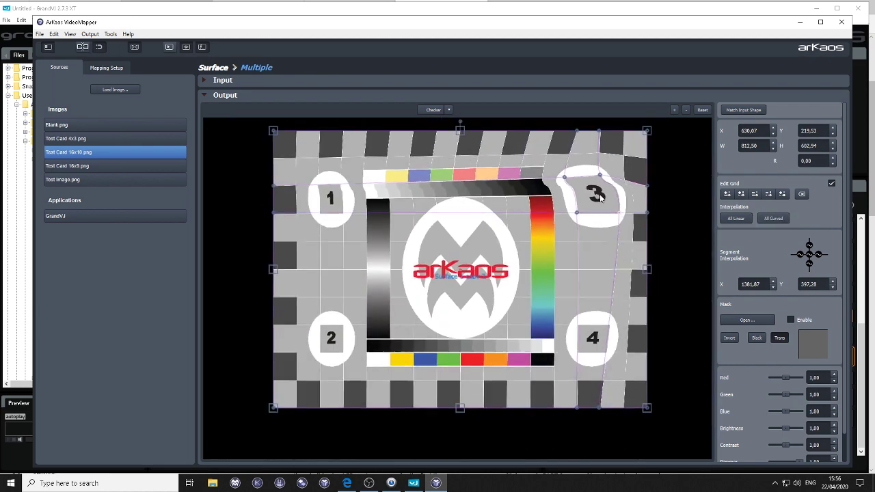
Double the grid's columns and pull two points on the new middle line down to about X 945, Y 498 and X 939, Y 413.
{"action": "left_click", "coordinate": [727, 194]}
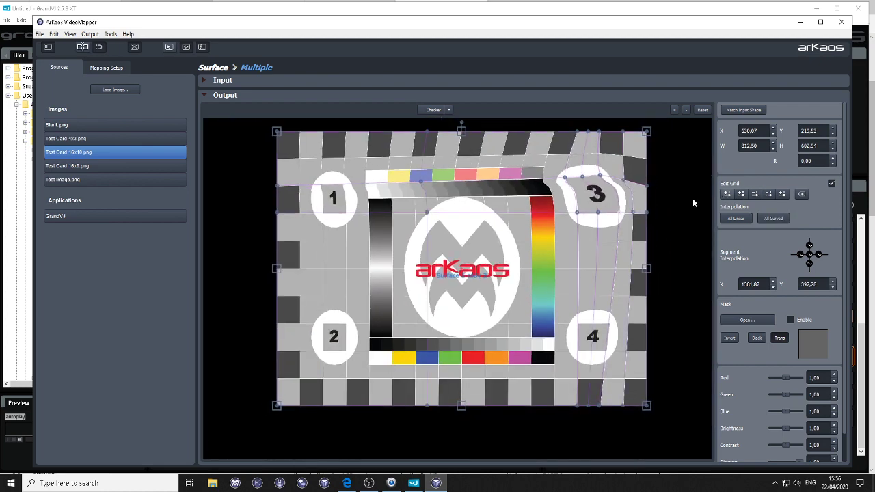
{"action": "left_click_drag", "start_coordinate": [429, 219], "coordinate": [404, 240]}
{"action": "scroll", "coordinate": [443, 275], "scroll_direction": "up", "scroll_amount": 5}
{"action": "scroll", "coordinate": [463, 259], "scroll_direction": "down", "scroll_amount": 5}
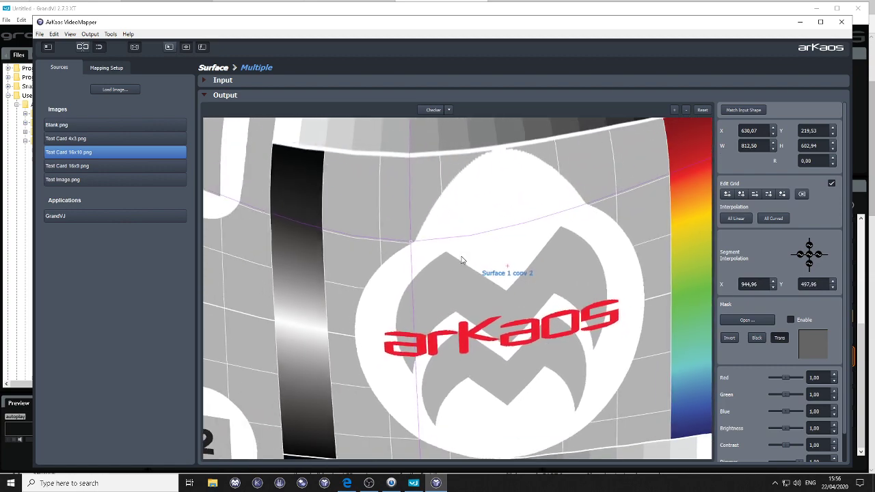
{"action": "scroll", "coordinate": [517, 234], "scroll_direction": "down", "scroll_amount": 2}
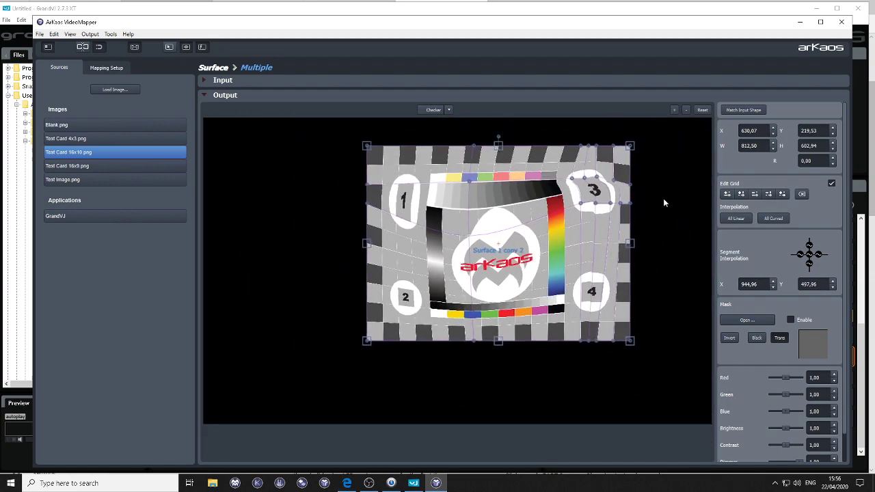
{"action": "scroll", "coordinate": [489, 196], "scroll_direction": "up", "scroll_amount": 4}
{"action": "left_click_drag", "start_coordinate": [454, 172], "coordinate": [453, 217]}
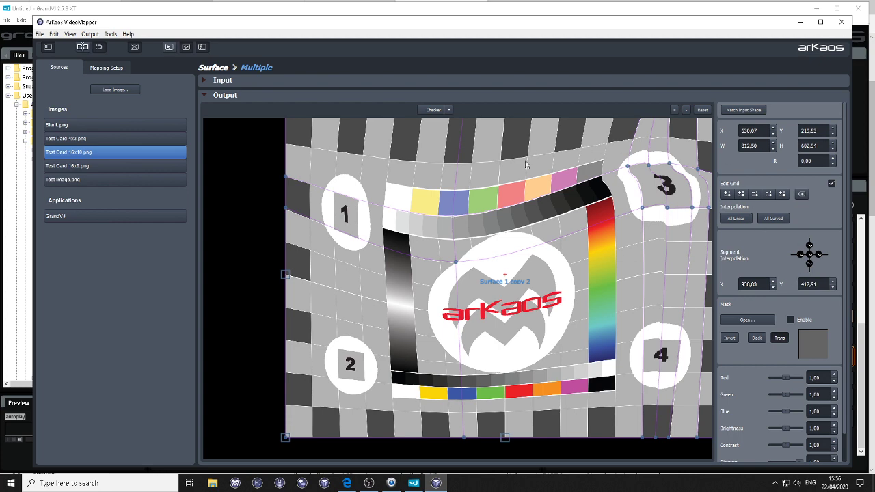
Reset the grid, rebuild it with four columns and two rows, and move its inner point beside the color bar to about X 1210, Y 513.
{"action": "left_click", "coordinate": [803, 195]}
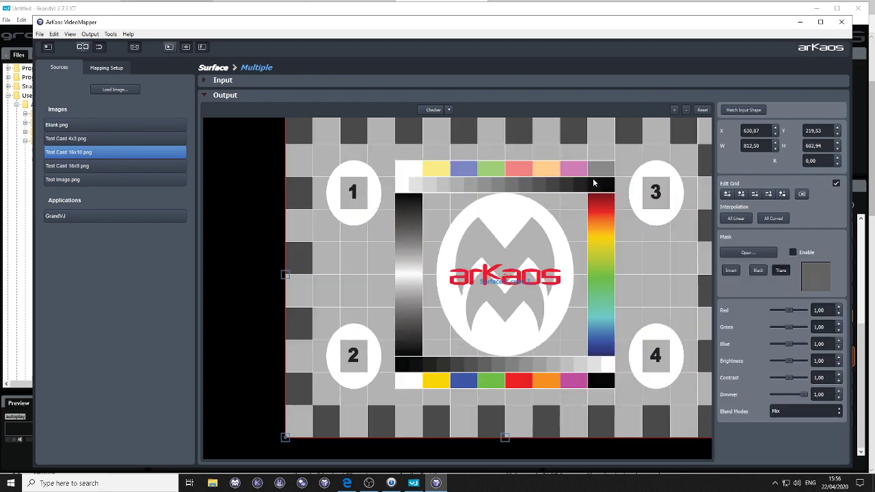
{"action": "left_click", "coordinate": [727, 195]}
{"action": "left_click", "coordinate": [741, 194]}
{"action": "left_click", "coordinate": [729, 195]}
{"action": "mouse_move", "coordinate": [614, 277]}
{"action": "left_mouse_down"}
{"action": "mouse_move", "coordinate": [627, 256]}
{"action": "mouse_move", "coordinate": [623, 268]}
{"action": "left_mouse_up"}
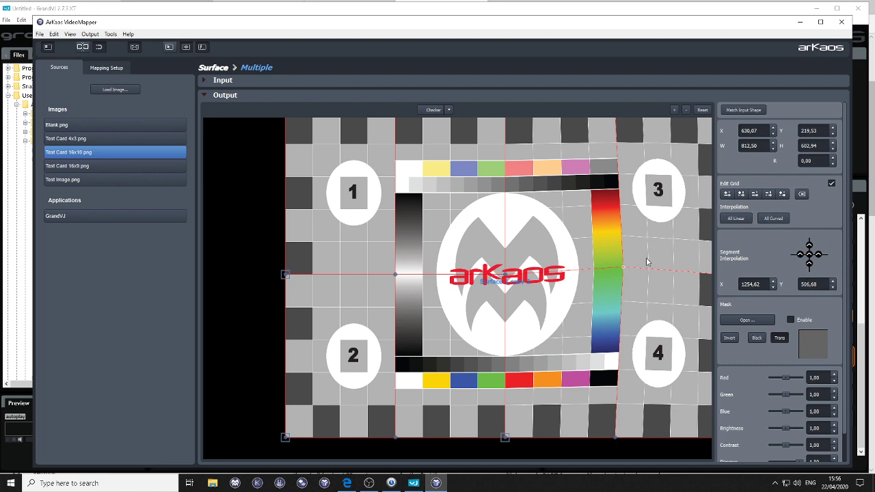
{"action": "left_click_drag", "start_coordinate": [623, 268], "coordinate": [600, 272]}
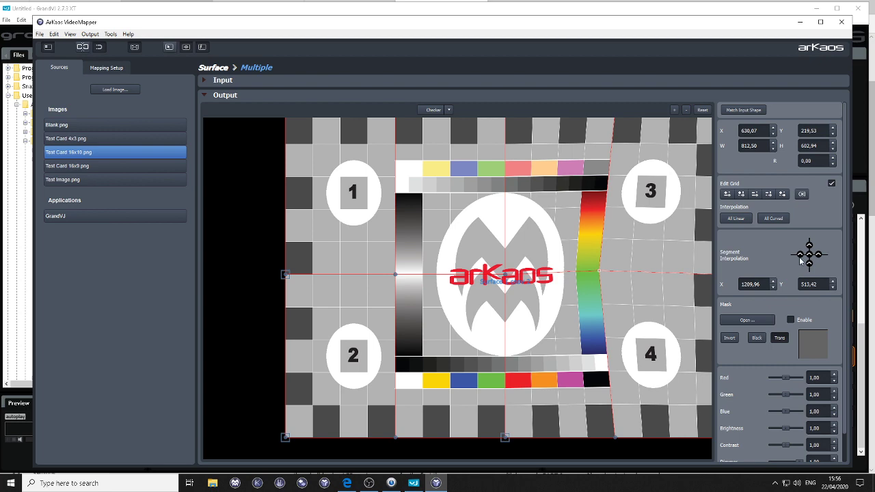
Give only the segment above the selected grid point curved interpolation and pull that point to about X 1160, Y 534.
{"action": "left_click", "coordinate": [686, 110]}
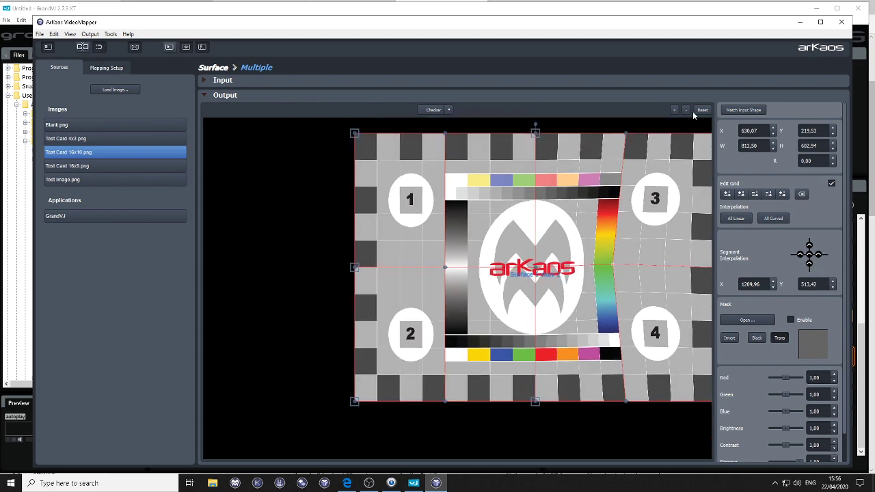
{"action": "left_click", "coordinate": [702, 110]}
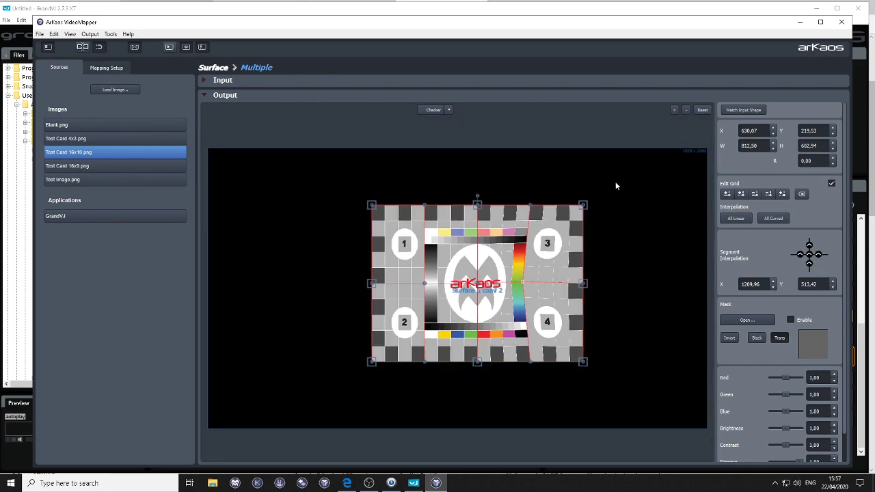
{"action": "left_click", "coordinate": [584, 206]}
{"action": "left_click", "coordinate": [522, 282]}
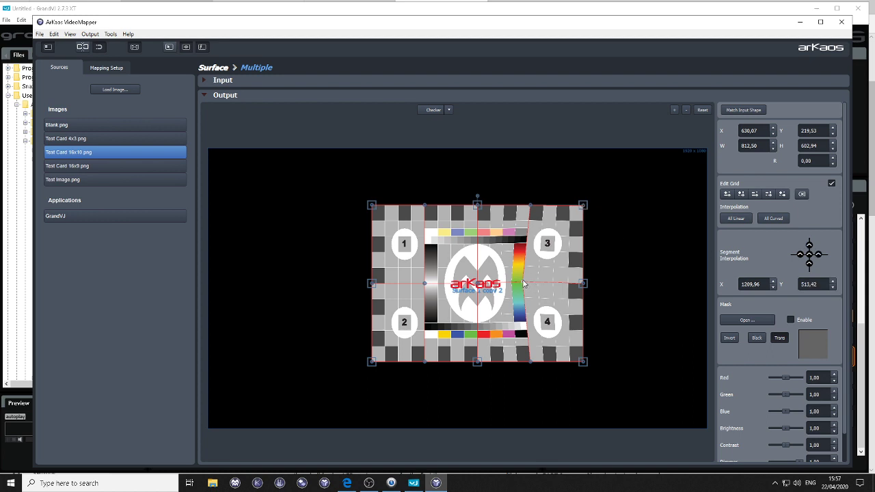
{"action": "left_click", "coordinate": [810, 246]}
{"action": "scroll", "coordinate": [526, 284], "scroll_direction": "up", "scroll_amount": 8}
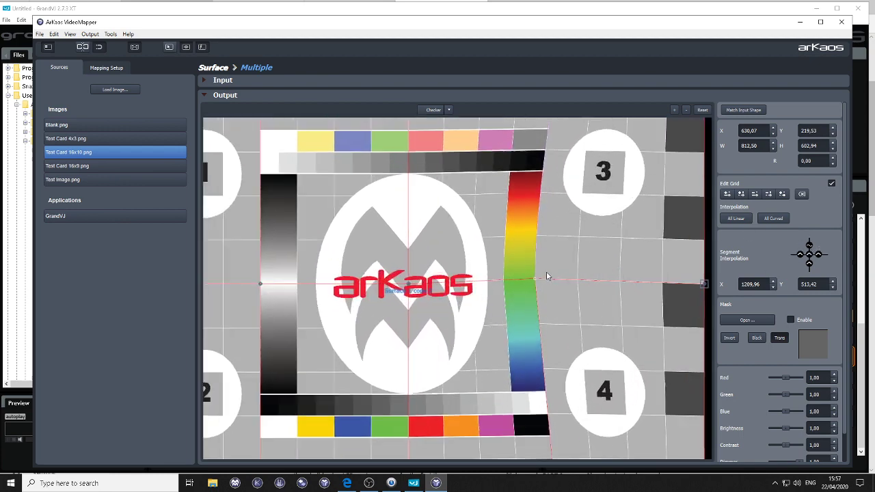
{"action": "left_click_drag", "start_coordinate": [537, 278], "coordinate": [481, 303]}
{"action": "scroll", "coordinate": [548, 278], "scroll_direction": "down", "scroll_amount": 3}
{"action": "scroll", "coordinate": [548, 278], "scroll_direction": "down", "scroll_amount": 3}
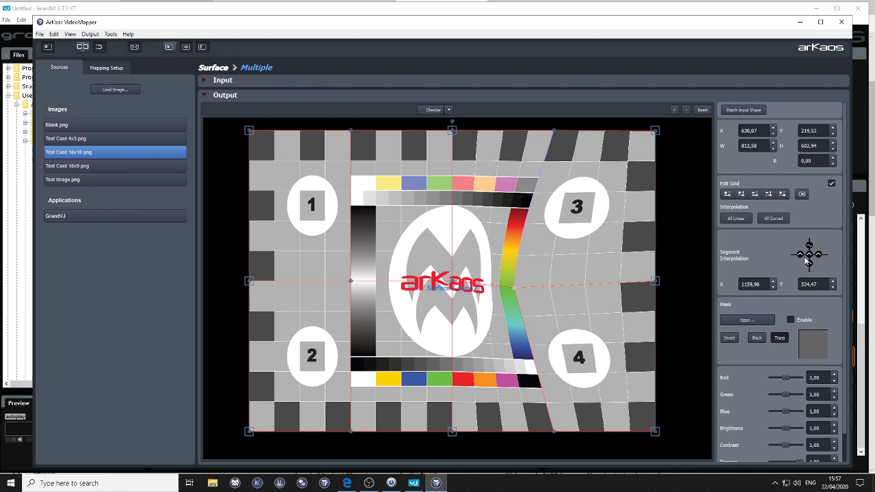
Curve the segment toward the logo as well and pull the same grid point up to about X 1252, Y 427.
{"action": "left_click_drag", "start_coordinate": [513, 288], "coordinate": [581, 244]}
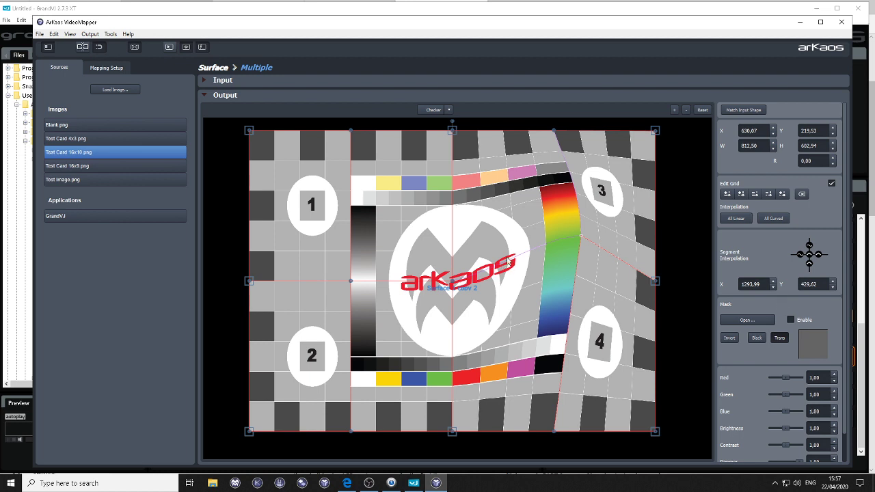
{"action": "left_click_drag", "start_coordinate": [582, 236], "coordinate": [561, 237]}
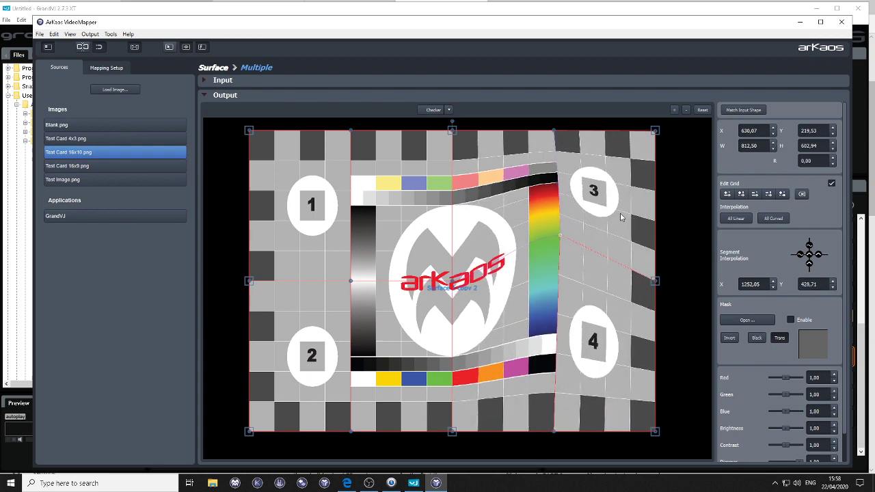
{"action": "scroll", "coordinate": [585, 248], "scroll_direction": "down", "scroll_amount": 5}
{"action": "left_click", "coordinate": [526, 272]}
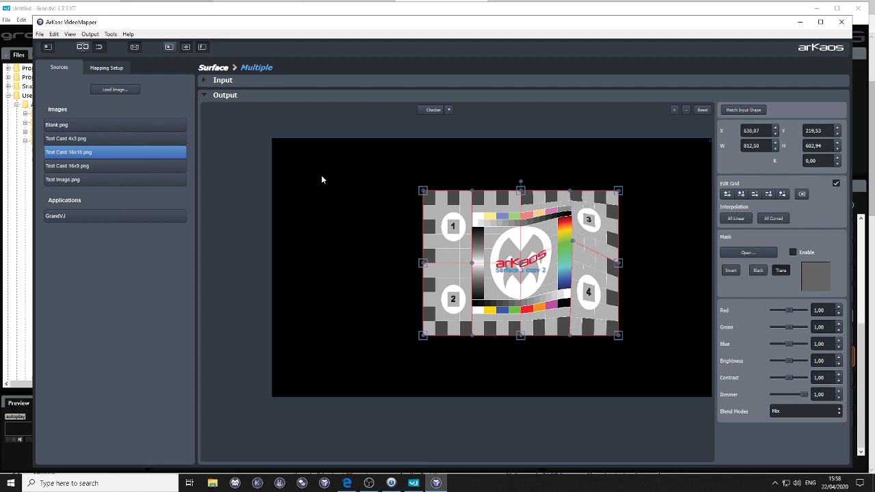
Remove the existing surfaces from the SyncMaster display and add a new surface filling its whole 1920 × 1080 output.
{"action": "left_click", "coordinate": [106, 69]}
{"action": "left_click", "coordinate": [180, 157]}
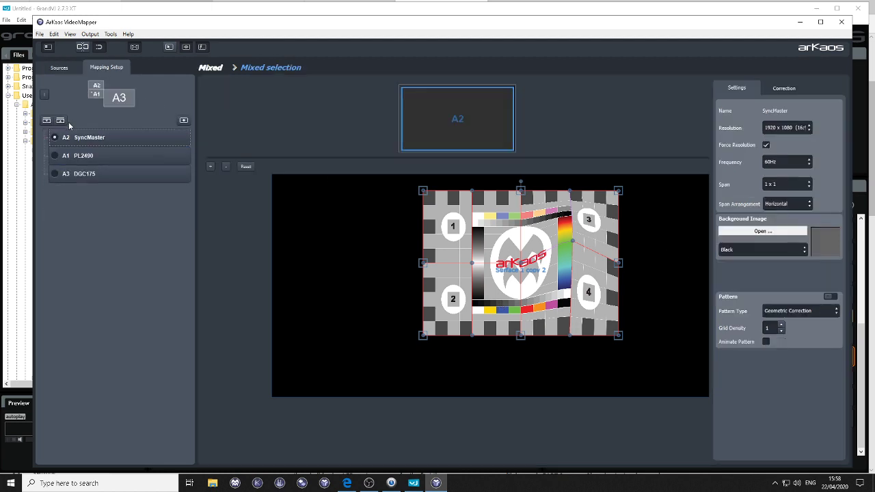
{"action": "left_click", "coordinate": [170, 139]}
{"action": "left_click_drag", "start_coordinate": [434, 276], "coordinate": [321, 217]}
{"action": "left_click_drag", "start_coordinate": [508, 269], "coordinate": [713, 391]}
{"action": "scroll", "coordinate": [549, 327], "scroll_direction": "down", "scroll_amount": 2}
{"action": "left_click_drag", "start_coordinate": [665, 376], "coordinate": [674, 381]}
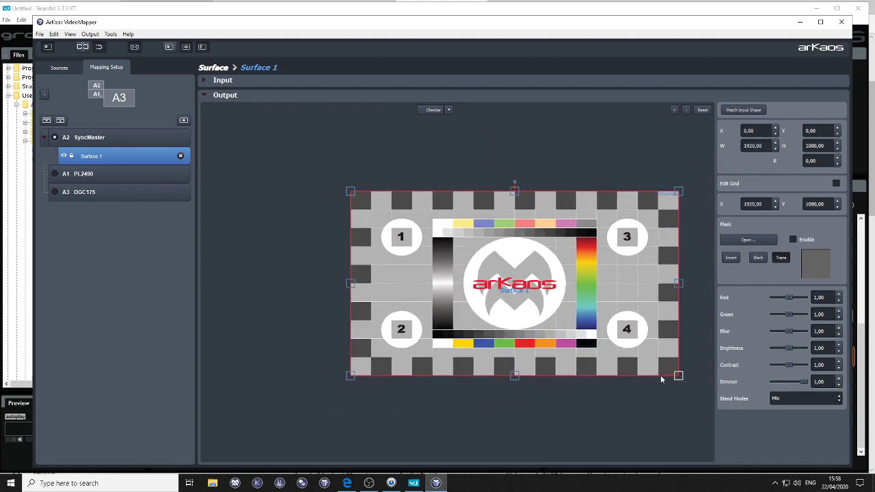
Add a second SyncMaster surface of about 512 × 367 at X 205, Y 158, and choose the GrandVJ application as the source.
{"action": "left_click", "coordinate": [170, 137]}
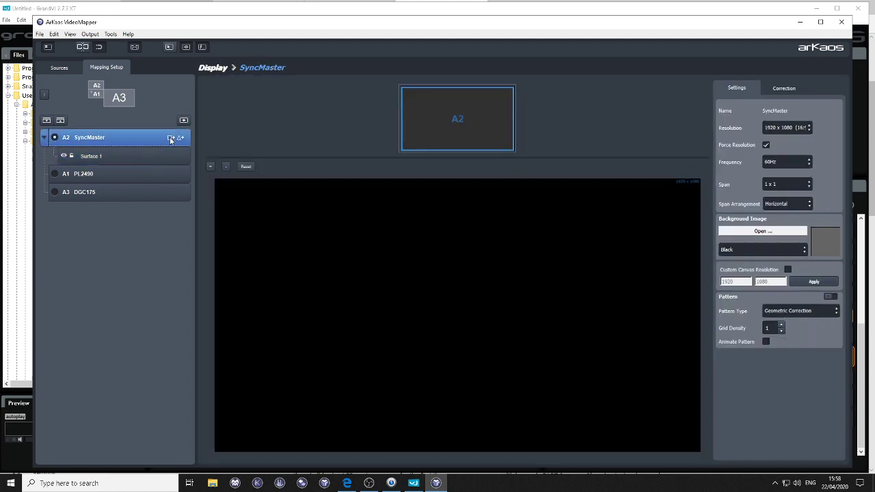
{"action": "left_click", "coordinate": [170, 137]}
{"action": "left_click_drag", "start_coordinate": [502, 270], "coordinate": [476, 282]}
{"action": "left_click_drag", "start_coordinate": [425, 235], "coordinate": [443, 243]}
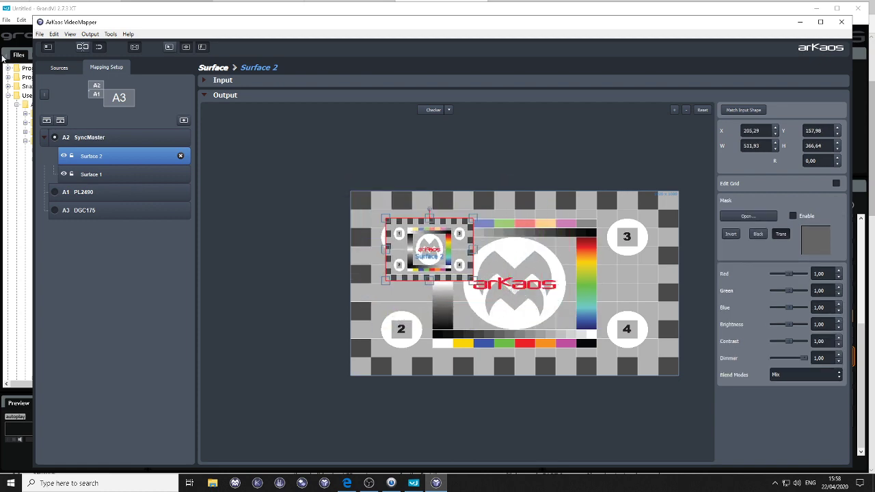
{"action": "left_click", "coordinate": [57, 68]}
{"action": "left_click", "coordinate": [95, 216]}
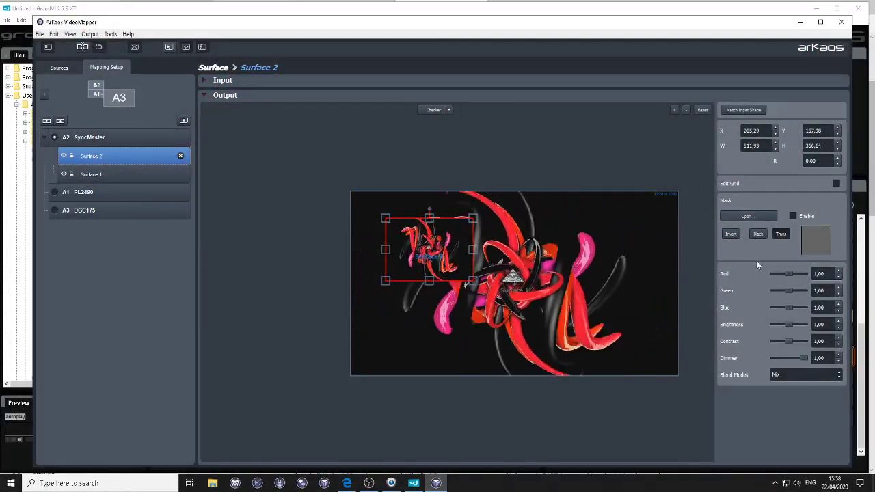
Enable the mask on Surface 2 and load 003_ellipse from the 255_Masks folder in Documents\ArKaos\show1.
{"action": "left_click", "coordinate": [792, 216]}
{"action": "left_click", "coordinate": [751, 216]}
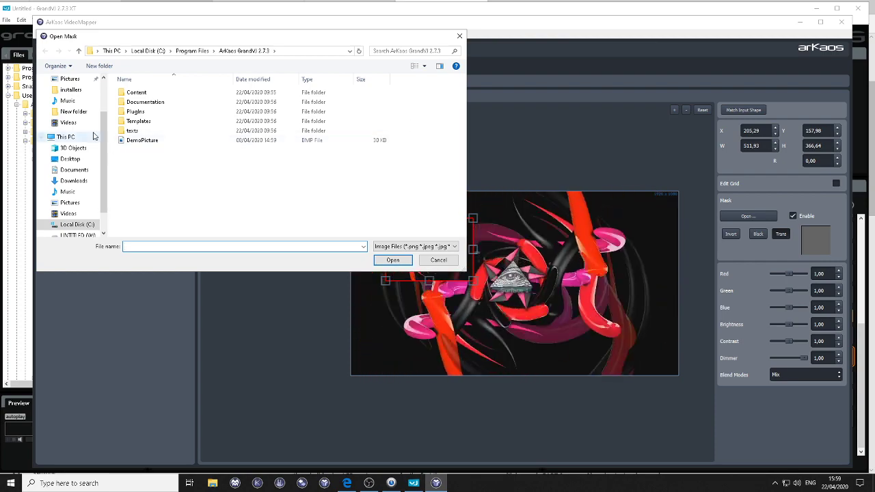
{"action": "left_click", "coordinate": [83, 170]}
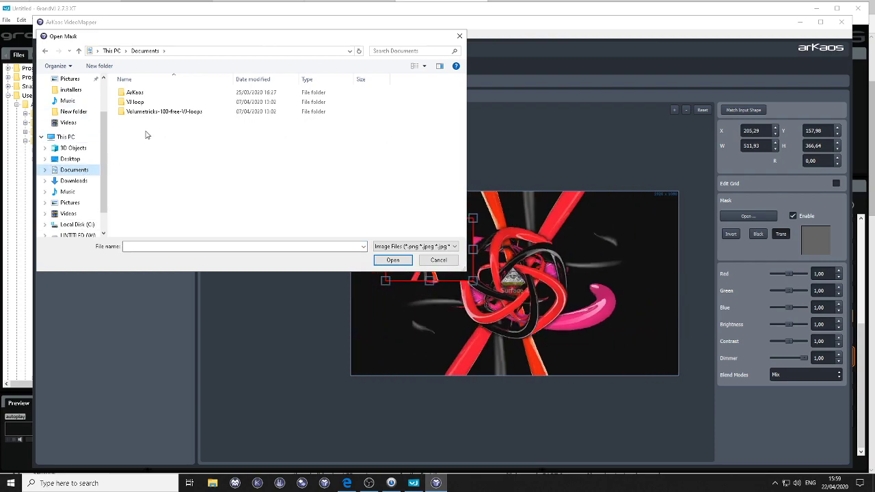
{"action": "double_click", "coordinate": [135, 93]}
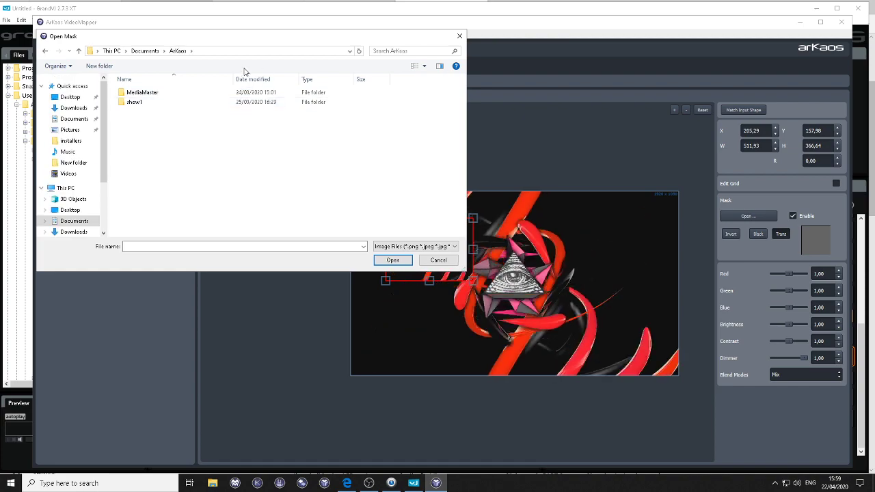
{"action": "double_click", "coordinate": [203, 104]}
{"action": "double_click", "coordinate": [189, 178]}
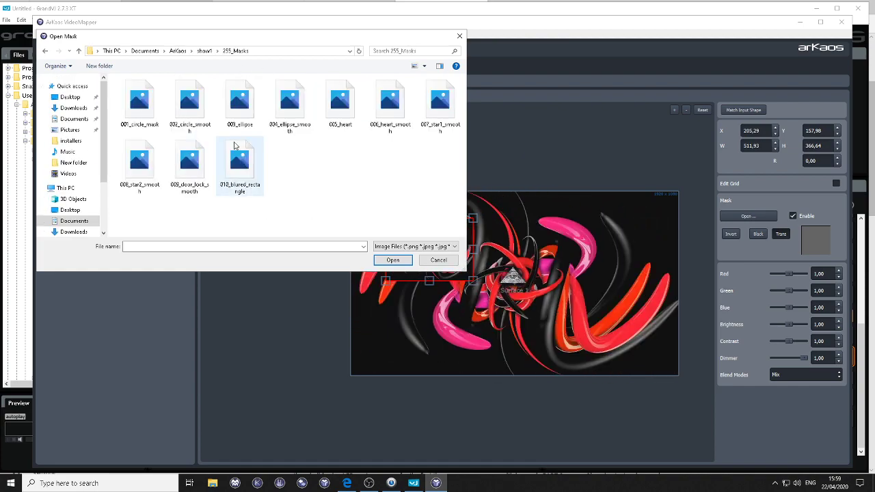
{"action": "double_click", "coordinate": [243, 106]}
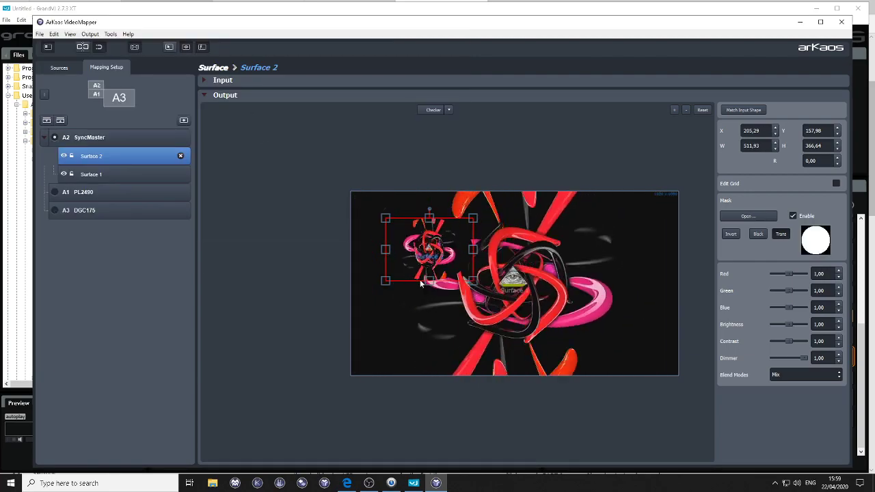
Try the ellipse mask with black outside and inverted, and return it to transparent and not inverted.
{"action": "scroll", "coordinate": [410, 229], "scroll_direction": "up", "scroll_amount": 10}
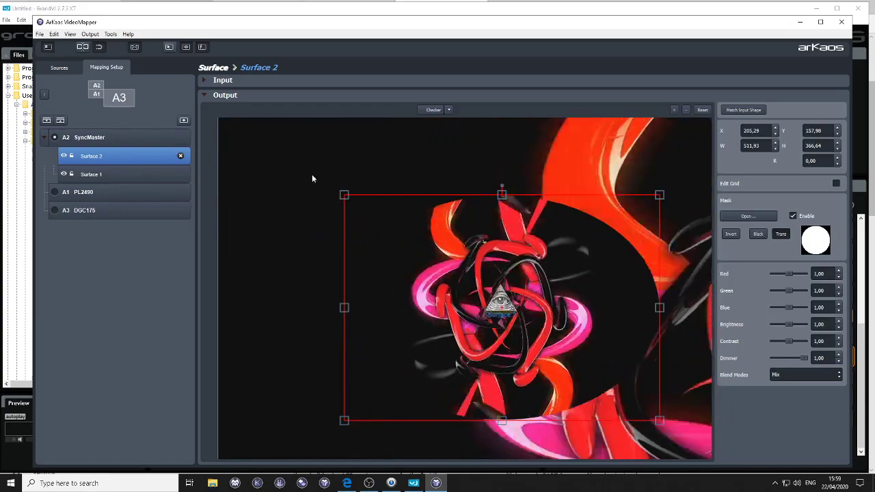
{"action": "left_click", "coordinate": [758, 235]}
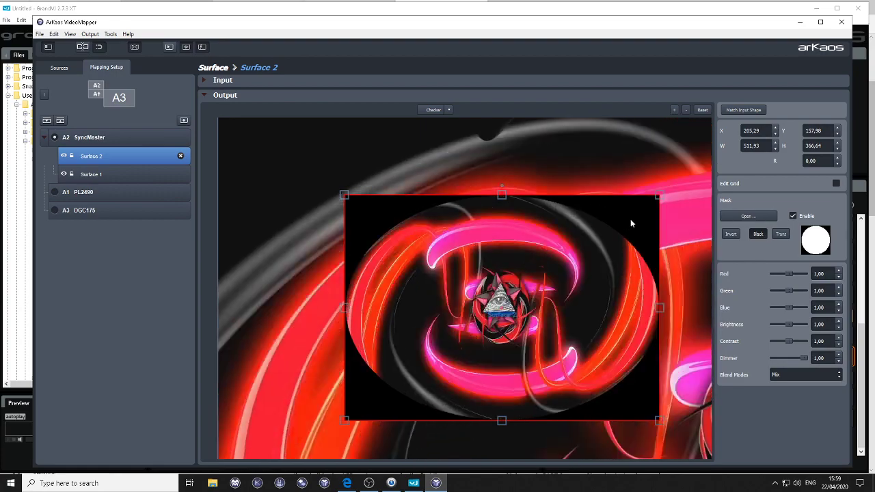
{"action": "left_click", "coordinate": [731, 234]}
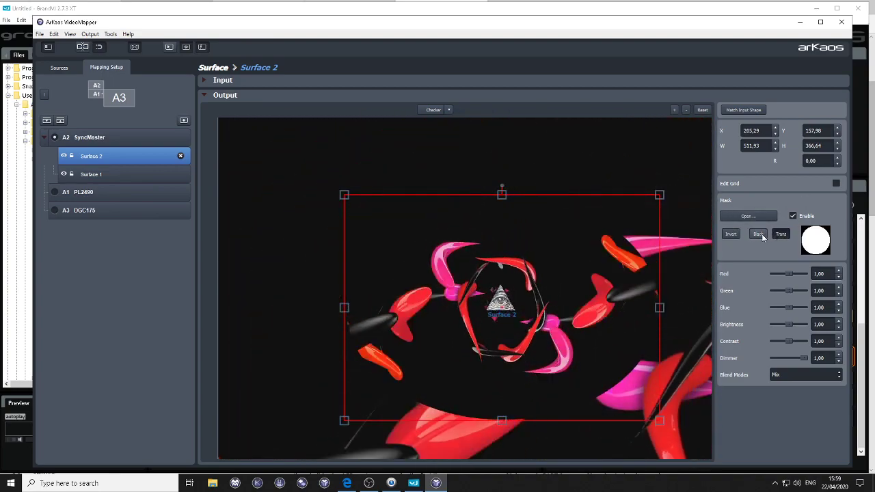
{"action": "left_click", "coordinate": [732, 235]}
{"action": "left_click", "coordinate": [731, 234]}
{"action": "scroll", "coordinate": [542, 205], "scroll_direction": "down", "scroll_amount": 3}
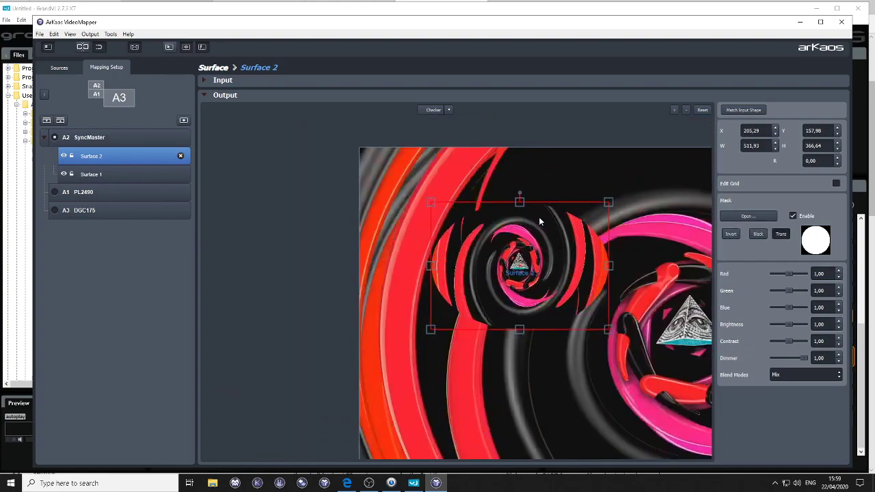
{"action": "scroll", "coordinate": [539, 217], "scroll_direction": "down", "scroll_amount": 2}
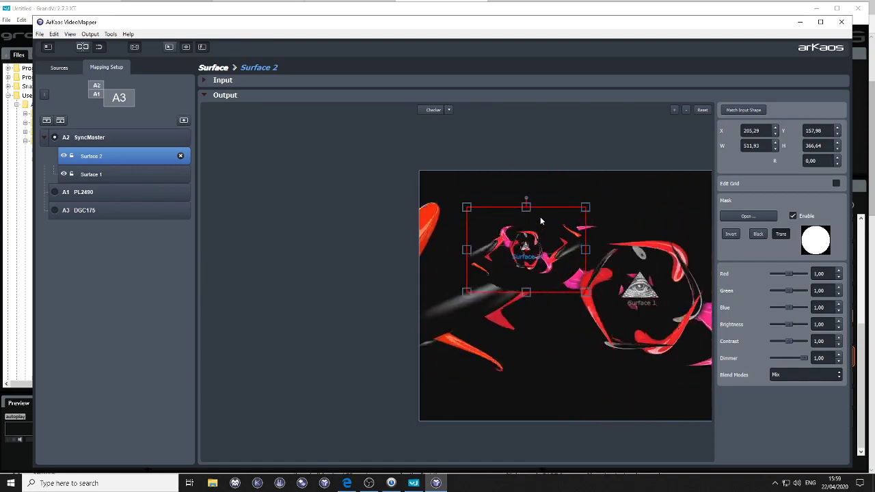
{"action": "scroll", "coordinate": [279, 158], "scroll_direction": "down", "scroll_amount": 2}
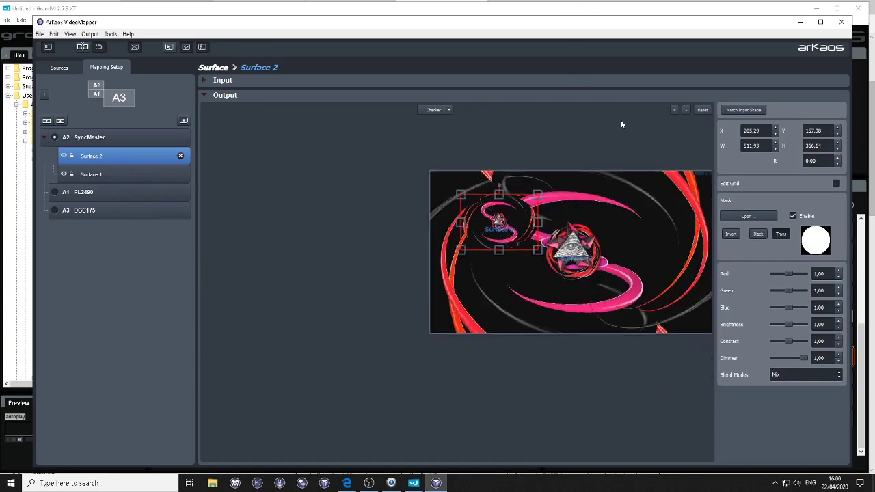
{"action": "scroll", "coordinate": [693, 112], "scroll_direction": "up", "scroll_amount": 3}
{"action": "scroll", "coordinate": [586, 213], "scroll_direction": "down", "scroll_amount": 1}
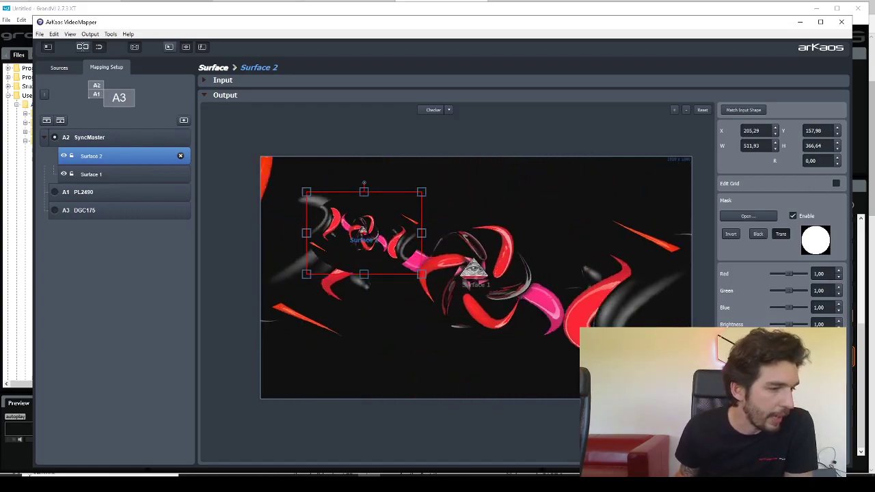
Switch to File Explorer and view the stage photo IMG-20190815-WA0002 and the output map image in the desktop's New folder.
{"action": "key", "text": "super+e"}
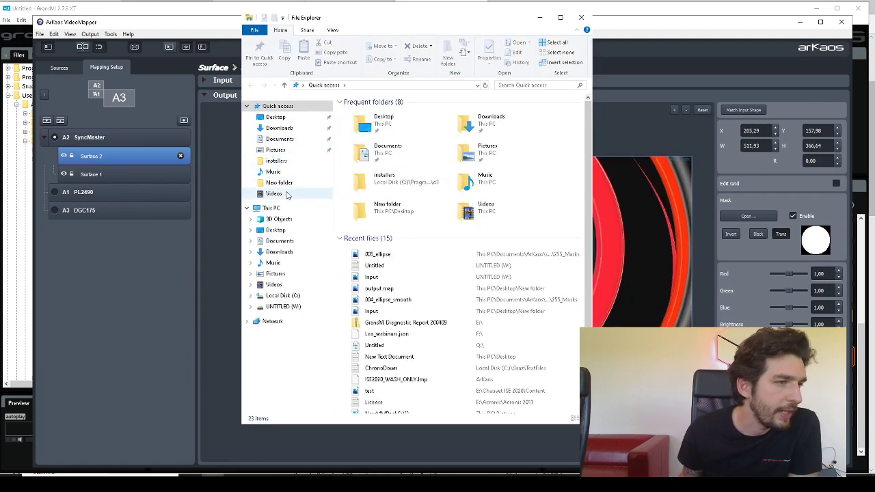
{"action": "left_click", "coordinate": [276, 231]}
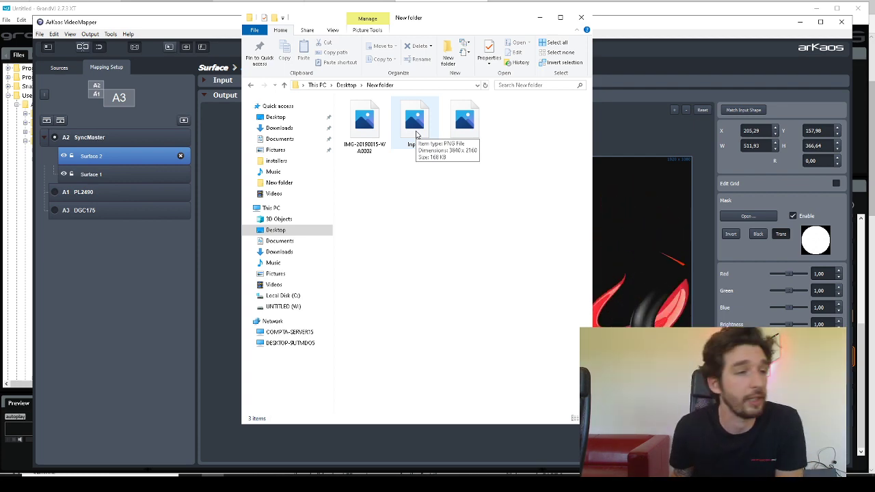
{"action": "left_click", "coordinate": [366, 132]}
{"action": "double_click", "coordinate": [365, 131]}
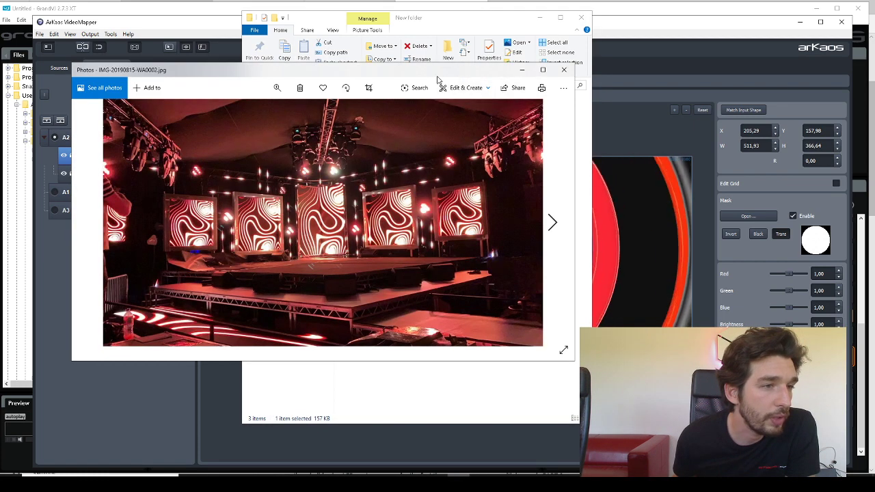
{"action": "left_click_drag", "start_coordinate": [415, 68], "coordinate": [561, 82]}
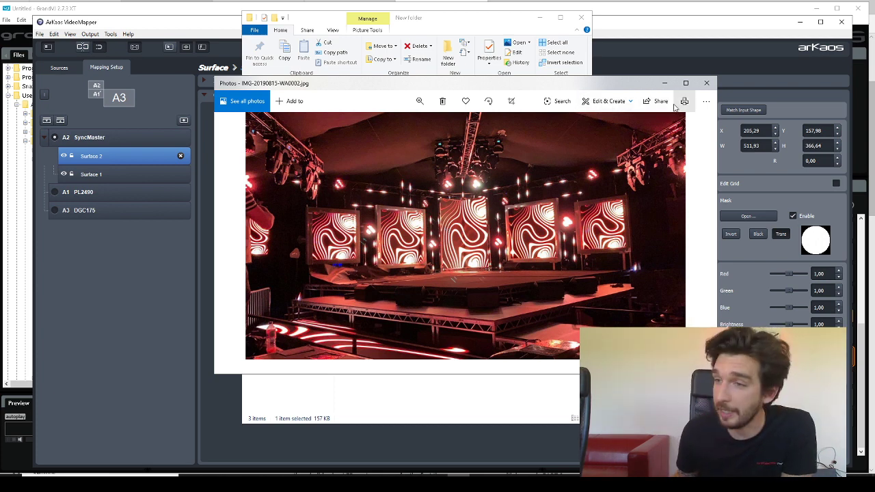
{"action": "left_click", "coordinate": [705, 85]}
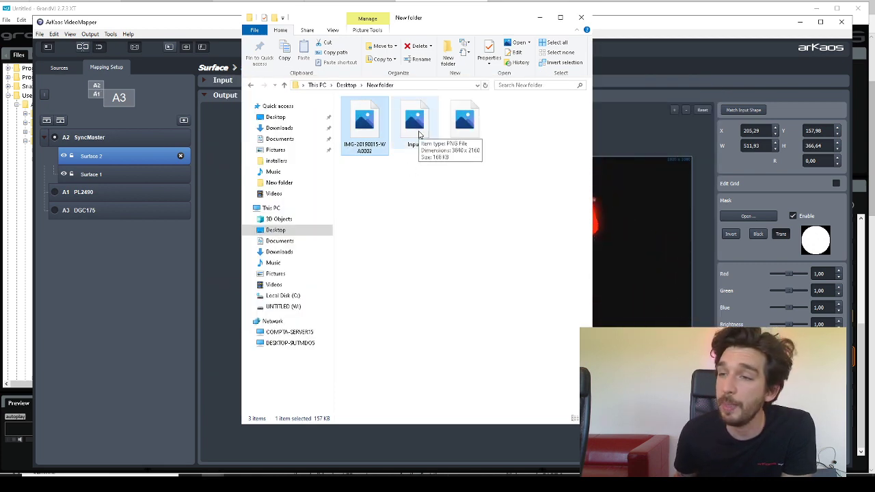
{"action": "left_click", "coordinate": [469, 135]}
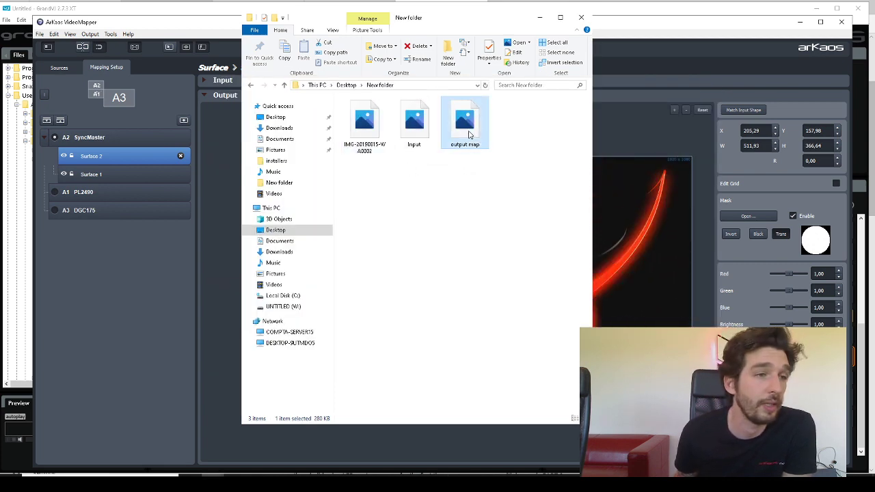
{"action": "double_click", "coordinate": [469, 135]}
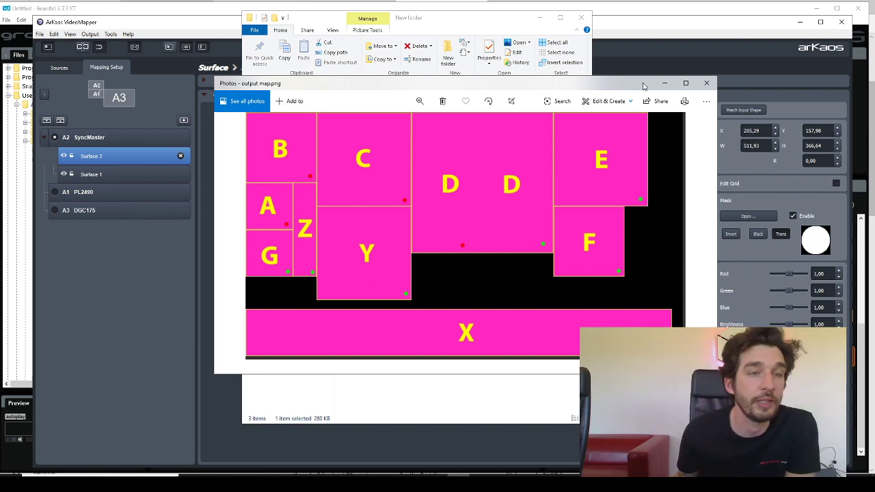
View the Input image in the desktop's New folder in place of the output map, and close the image and the folder.
{"action": "left_click", "coordinate": [706, 83]}
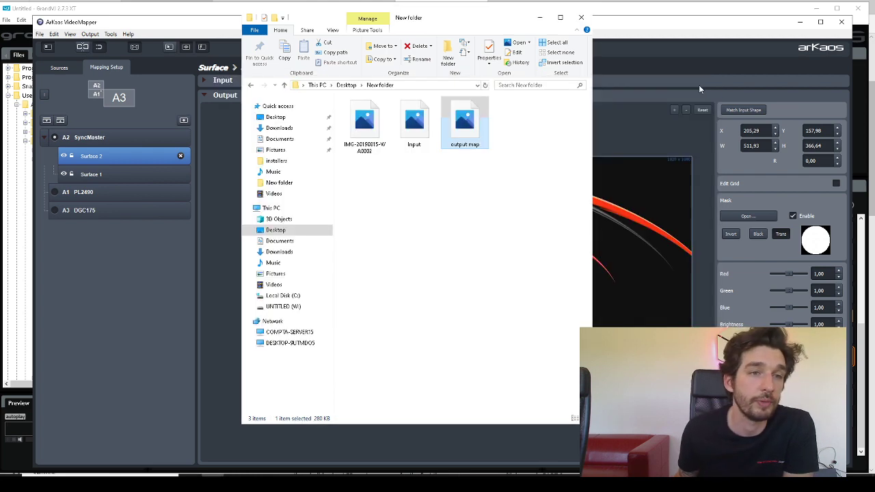
{"action": "left_click", "coordinate": [411, 137]}
{"action": "double_click", "coordinate": [411, 137]}
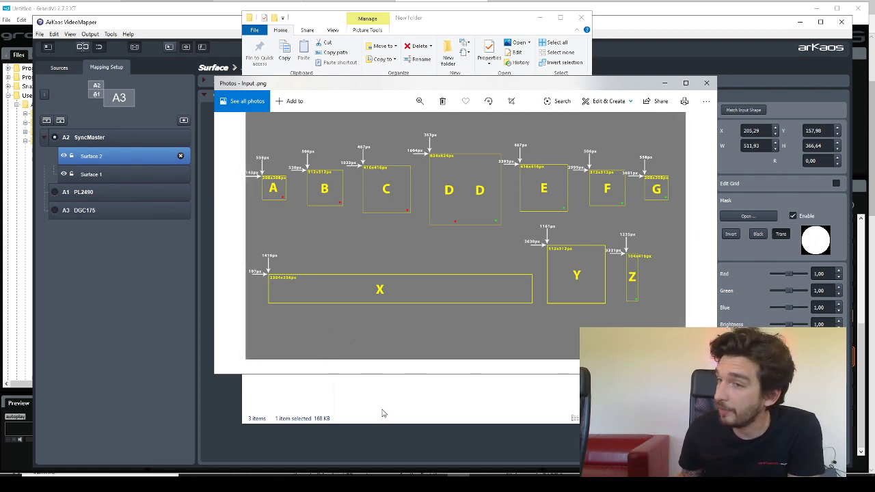
{"action": "left_click", "coordinate": [707, 83]}
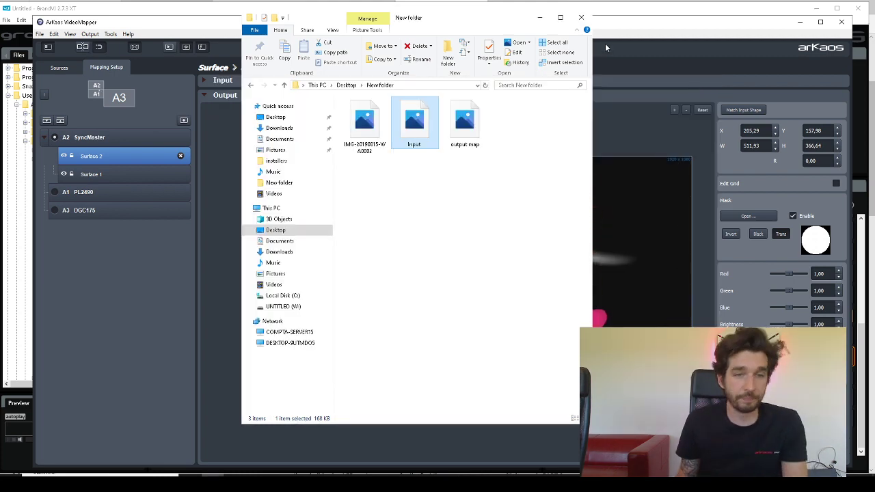
{"action": "left_click", "coordinate": [581, 17]}
Delete Surface 1 from the SyncMaster display, and view the display's settings and Surface 2's output.
{"action": "left_click", "coordinate": [485, 329]}
{"action": "left_click", "coordinate": [181, 174]}
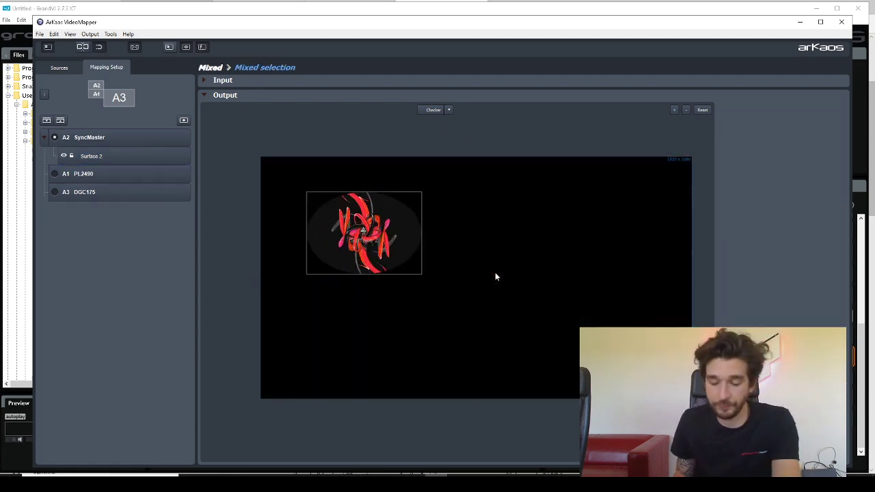
{"action": "left_click", "coordinate": [106, 140]}
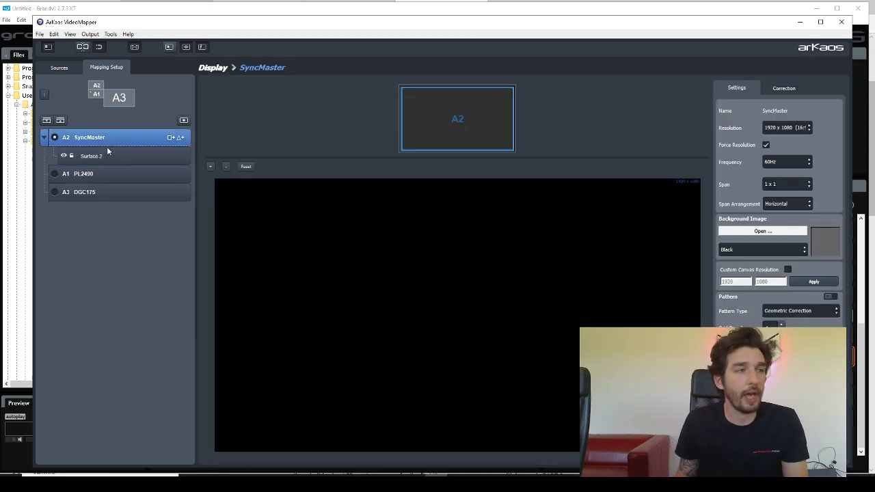
{"action": "left_click", "coordinate": [111, 156]}
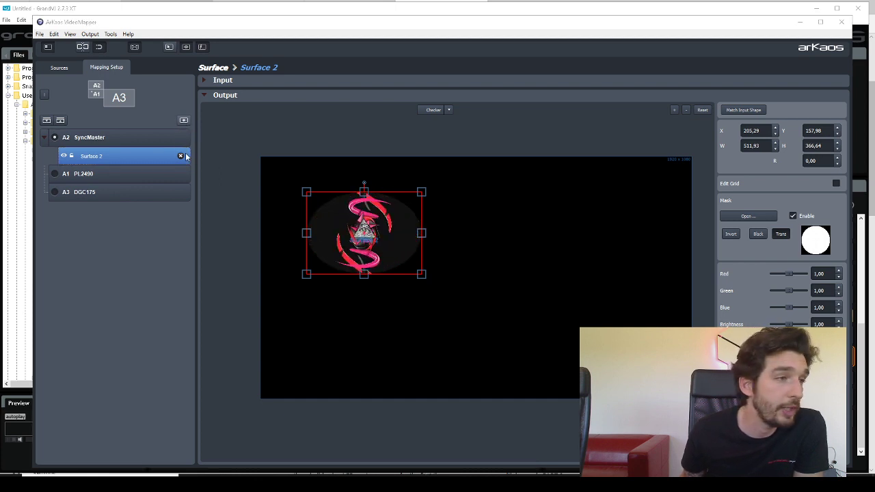
Add two draft displays to the mapping setup, and browse the resolutions available for the first one.
{"action": "left_click", "coordinate": [183, 121]}
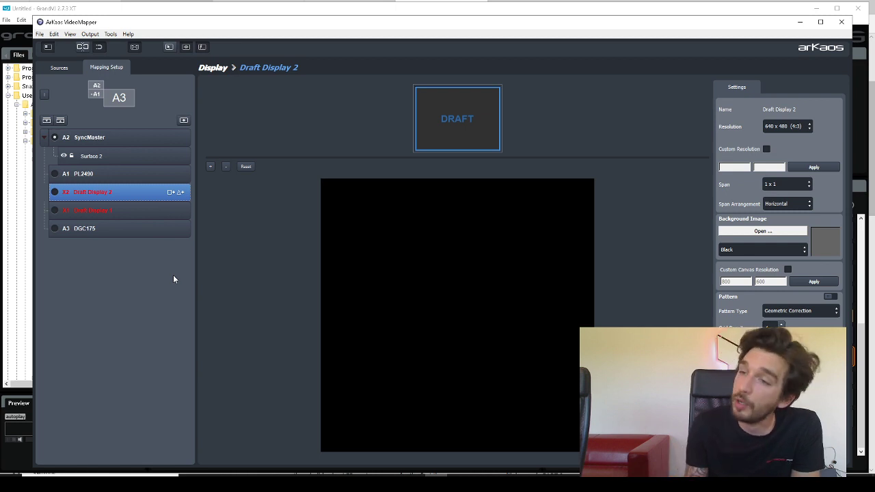
{"action": "left_click", "coordinate": [141, 212]}
{"action": "left_click", "coordinate": [785, 127]}
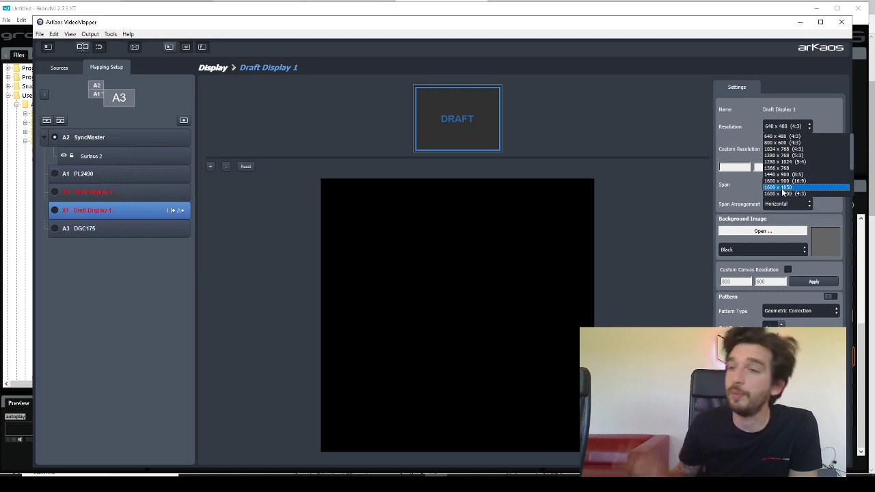
{"action": "left_click", "coordinate": [144, 136]}
{"action": "left_click", "coordinate": [137, 192]}
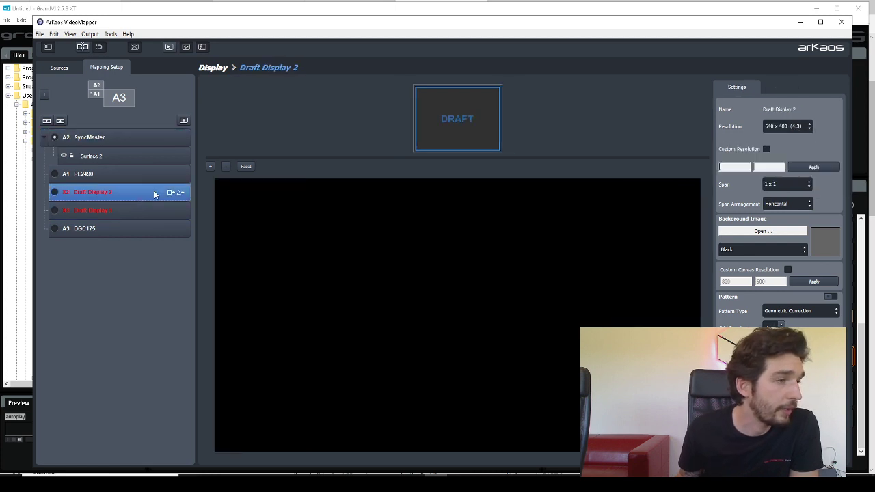
{"action": "left_click", "coordinate": [135, 138]}
{"action": "left_click", "coordinate": [151, 192]}
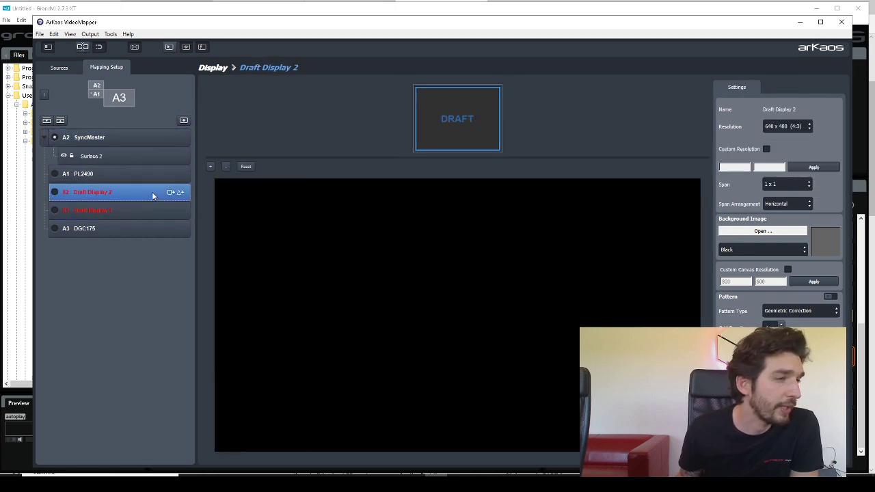
Delete the ellipse-masked Surface 2 from the SyncMaster display.
{"action": "left_click", "coordinate": [147, 156]}
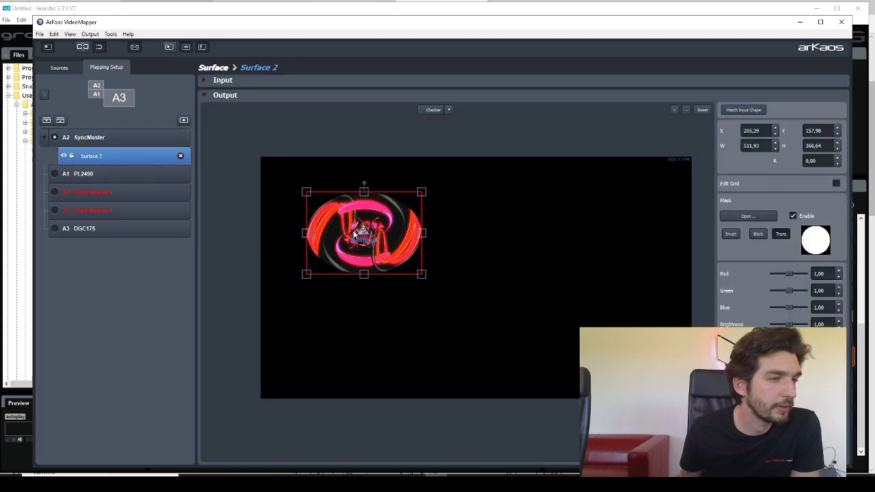
{"action": "left_click_drag", "start_coordinate": [430, 266], "coordinate": [382, 221]}
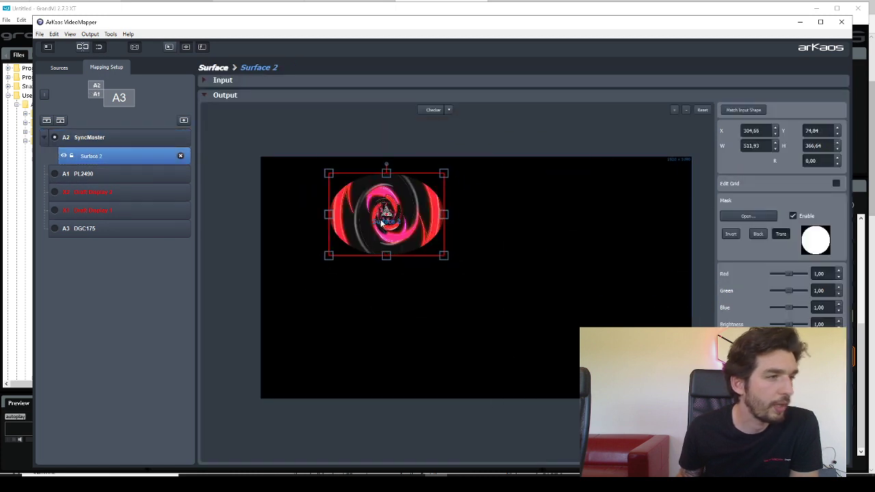
{"action": "key", "text": "Delete"}
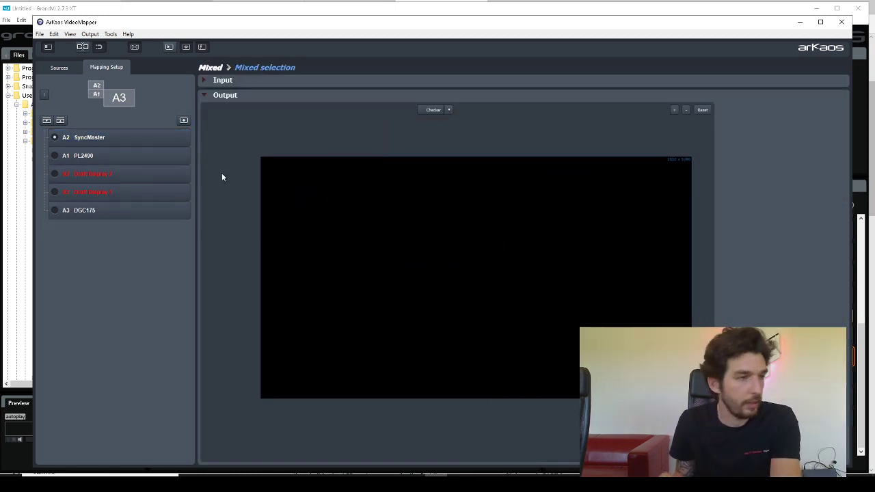
Add a SyncMaster surface with Test Card 16x10.png as source, about 317 × 220 in size at X -47, Y 57.
{"action": "left_click", "coordinate": [140, 140]}
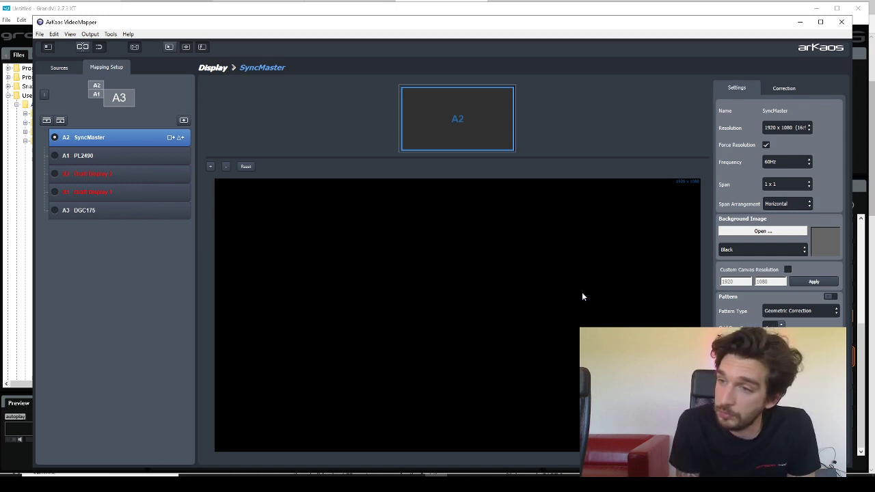
{"action": "left_click", "coordinate": [180, 139]}
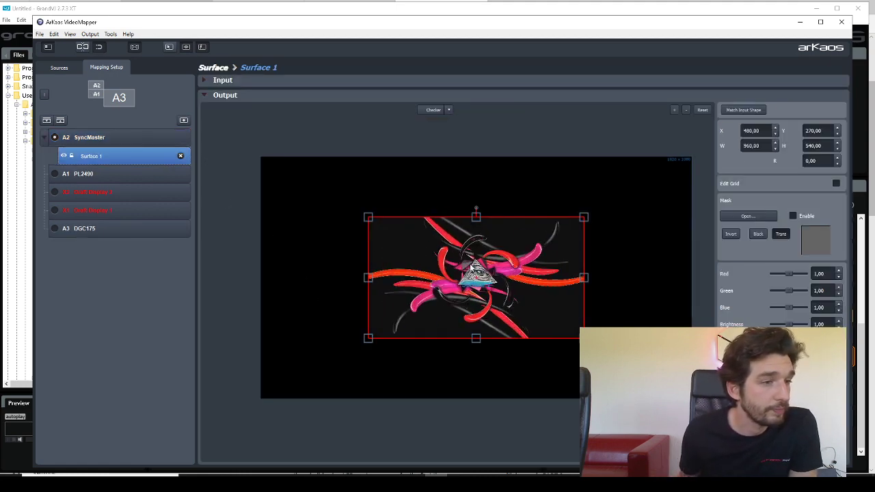
{"action": "left_click", "coordinate": [59, 67]}
{"action": "left_click", "coordinate": [69, 152]}
{"action": "left_click_drag", "start_coordinate": [560, 309], "coordinate": [420, 239]}
{"action": "left_click_drag", "start_coordinate": [378, 211], "coordinate": [289, 187]}
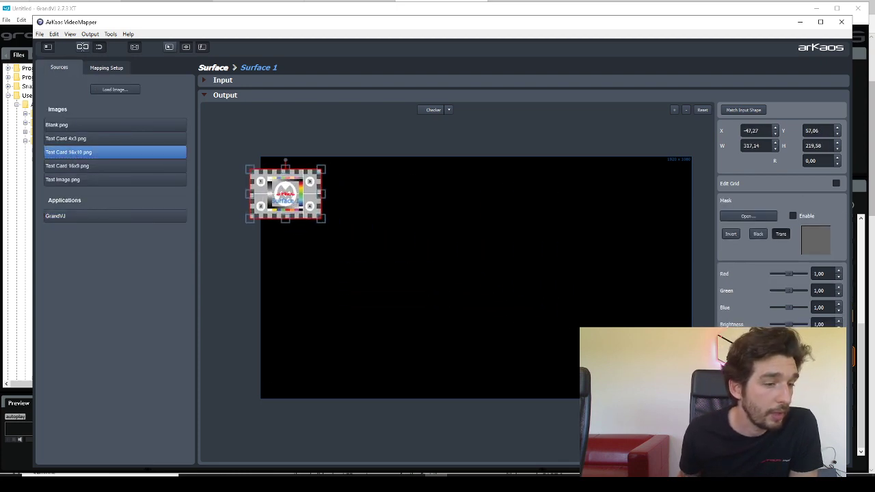
Switch to File Explorer and examine the panel sizes and positions in the Input image in the desktop's New folder.
{"action": "left_click", "coordinate": [214, 475]}
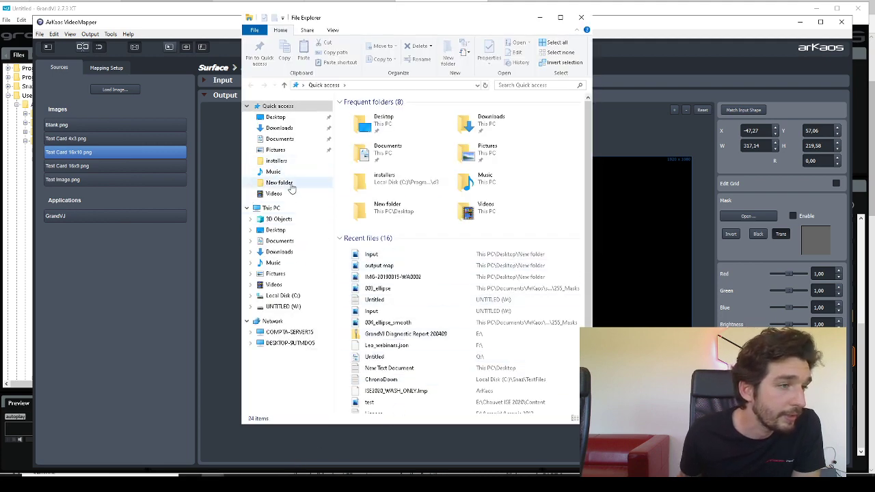
{"action": "left_click", "coordinate": [300, 118]}
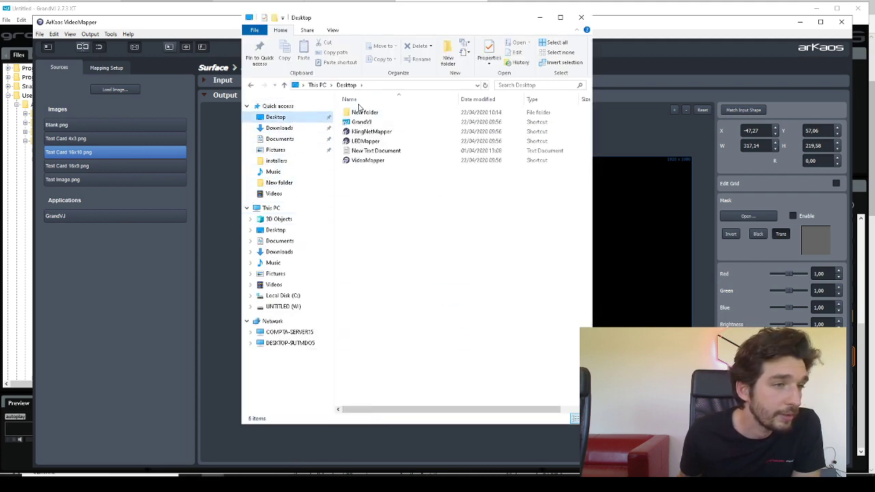
{"action": "double_click", "coordinate": [376, 115]}
{"action": "double_click", "coordinate": [424, 130]}
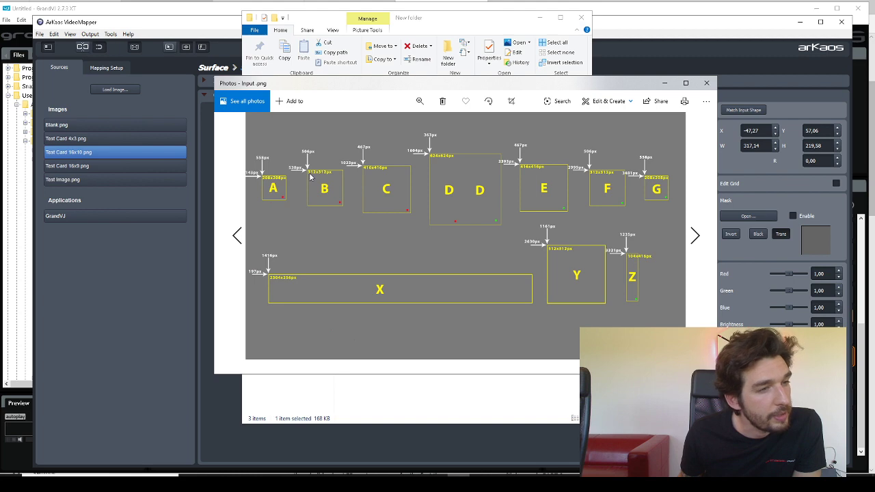
{"action": "scroll", "coordinate": [309, 176], "scroll_direction": "down", "scroll_amount": 1}
{"action": "scroll", "coordinate": [320, 177], "scroll_direction": "up", "scroll_amount": 1}
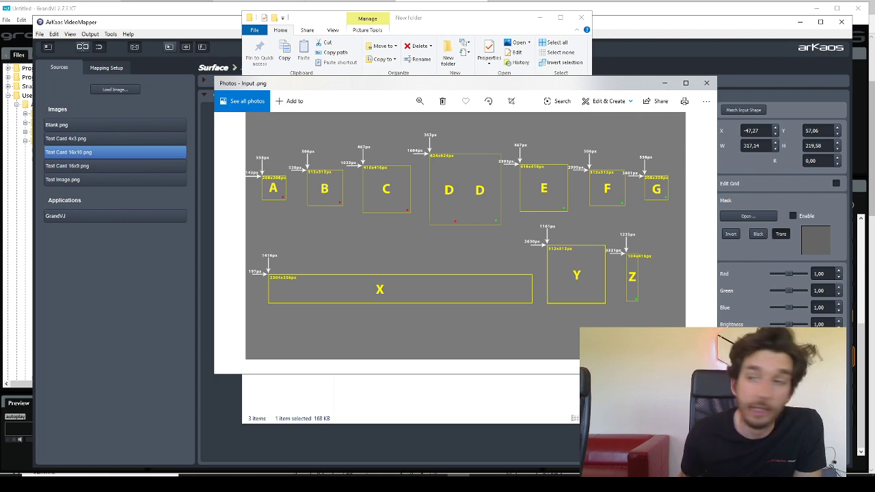
Return to VideoMapper and delete the small test card surface.
{"action": "key", "text": "alt+Tab"}
{"action": "left_click", "coordinate": [380, 155]}
{"action": "left_click", "coordinate": [294, 194]}
{"action": "key", "text": "Delete"}
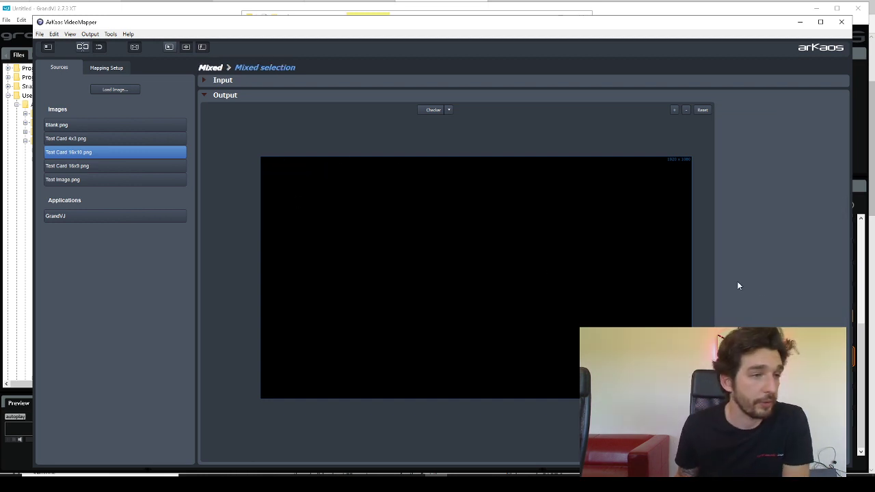
Load the output map image from the desktop's New folder as the SyncMaster display's background image.
{"action": "left_click", "coordinate": [106, 67]}
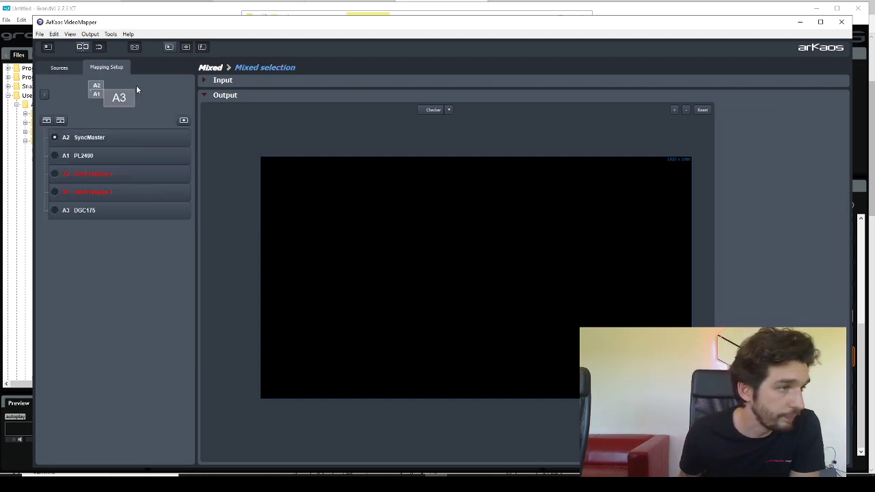
{"action": "left_click", "coordinate": [85, 137]}
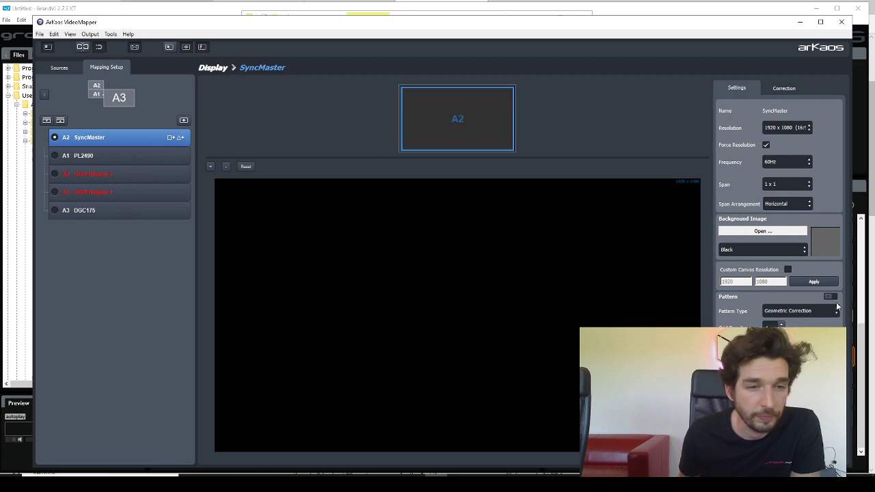
{"action": "left_click", "coordinate": [761, 232]}
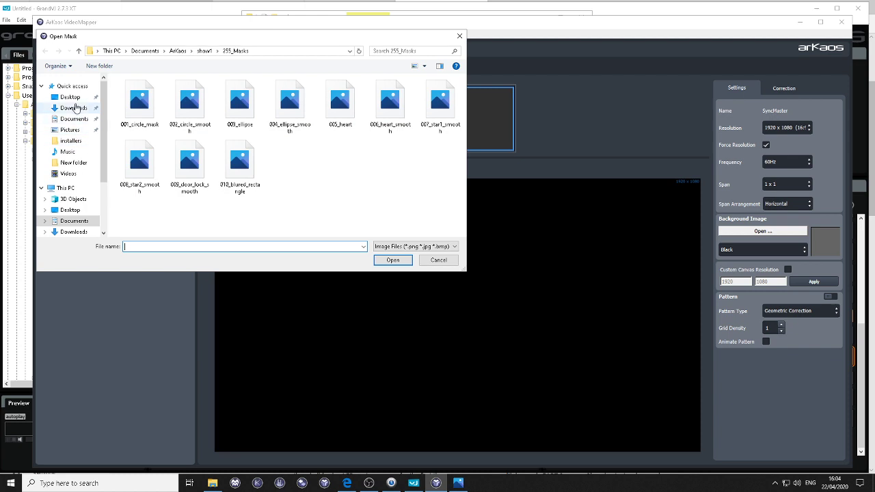
{"action": "left_click", "coordinate": [72, 163]}
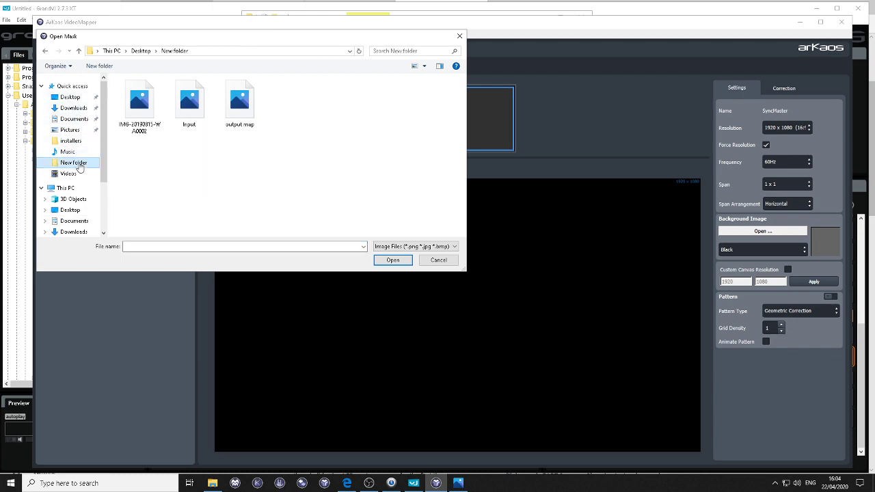
{"action": "double_click", "coordinate": [241, 103]}
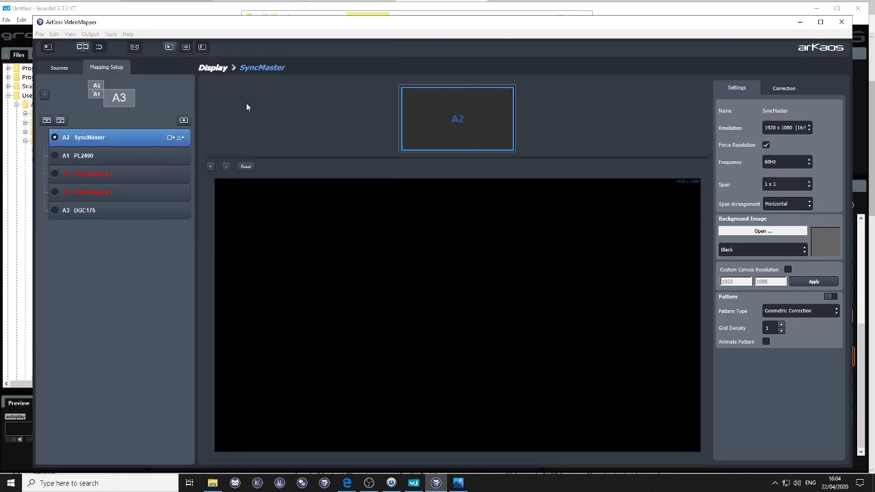
Add a quad surface to SyncMaster and move it over the output map to about X 554, Y 267.
{"action": "left_click", "coordinate": [170, 137]}
{"action": "left_click_drag", "start_coordinate": [465, 271], "coordinate": [477, 305]}
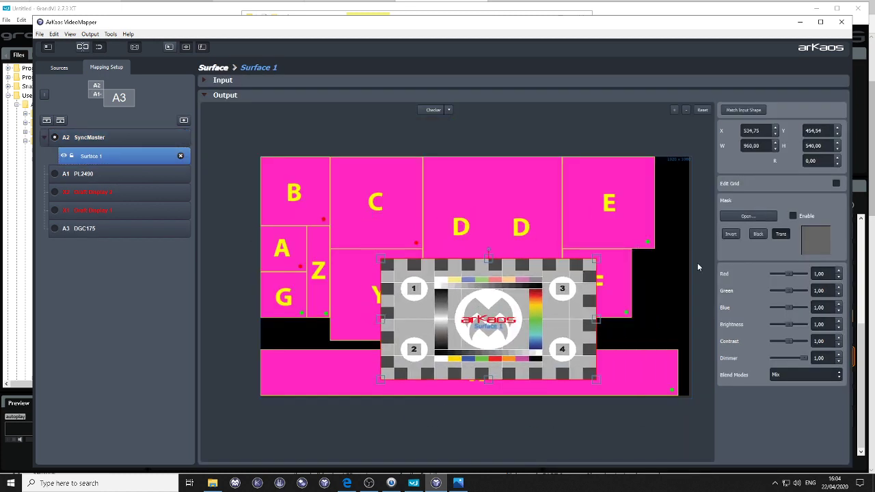
{"action": "scroll", "coordinate": [477, 306], "scroll_direction": "down", "scroll_amount": 4}
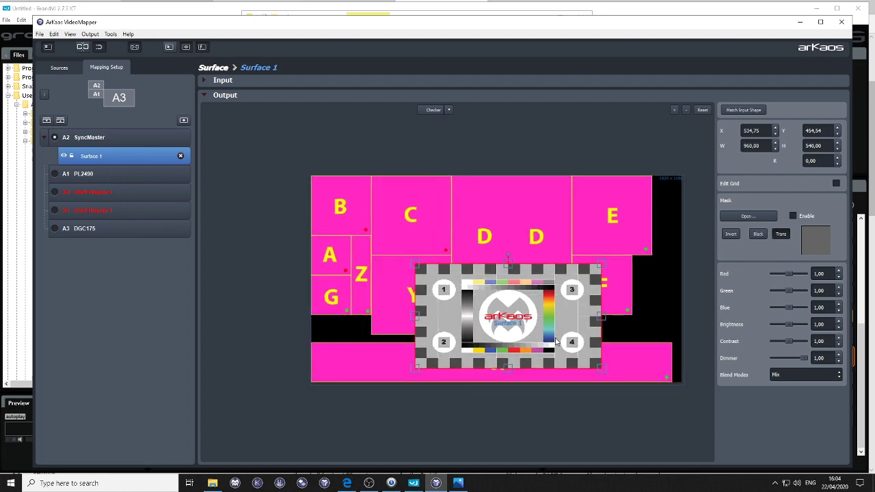
{"action": "left_click_drag", "start_coordinate": [547, 320], "coordinate": [547, 301]}
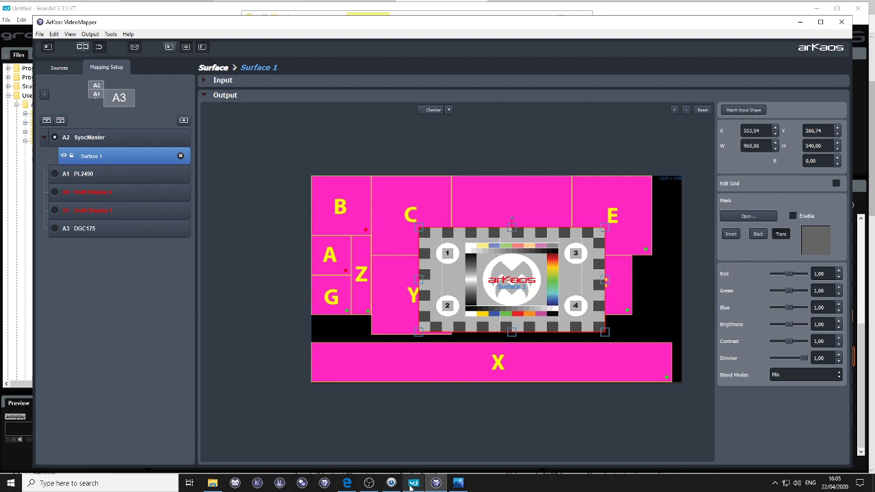
Check the panel dimensions in the Input image from File Explorer, and return to VideoMapper.
{"action": "left_click", "coordinate": [213, 484]}
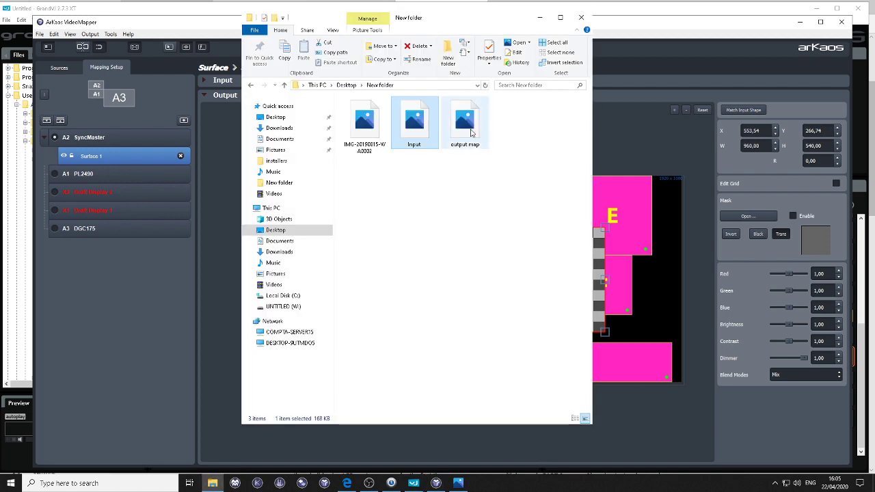
{"action": "double_click", "coordinate": [413, 128]}
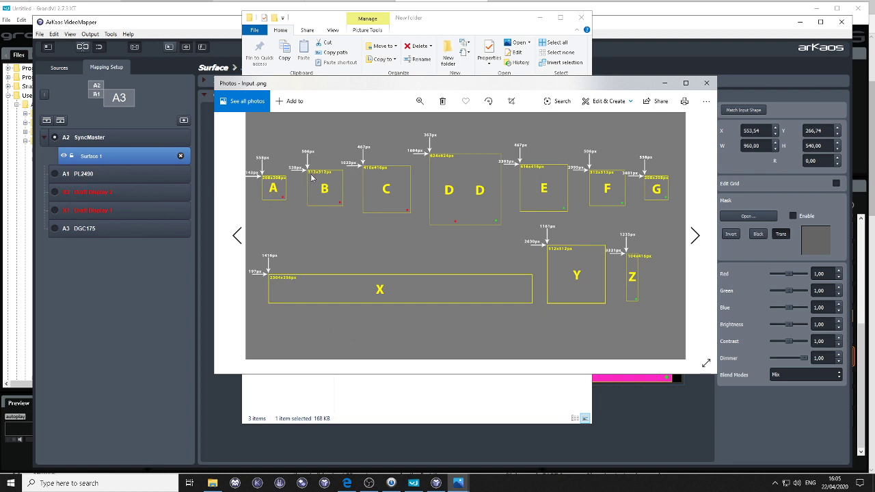
{"action": "left_click", "coordinate": [621, 385]}
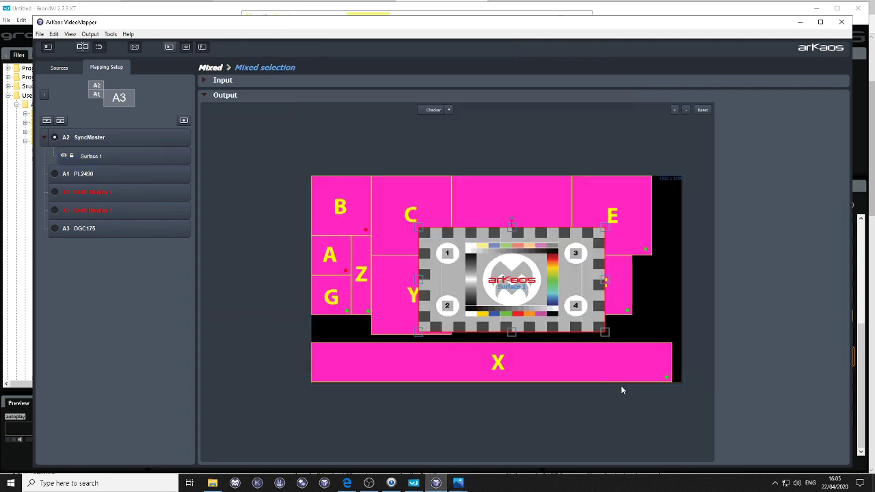
Set the X position of Surface 1 to 0.
{"action": "left_click", "coordinate": [525, 290]}
{"action": "double_click", "coordinate": [752, 130]}
{"action": "type", "text": "32"}
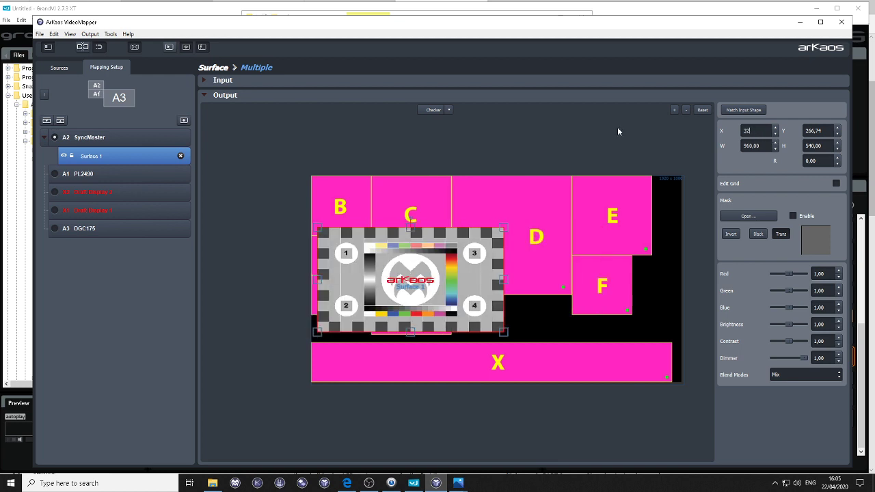
{"action": "key", "text": "BackSpace"}
{"action": "key", "text": "BackSpace"}
{"action": "type", "text": "0"}
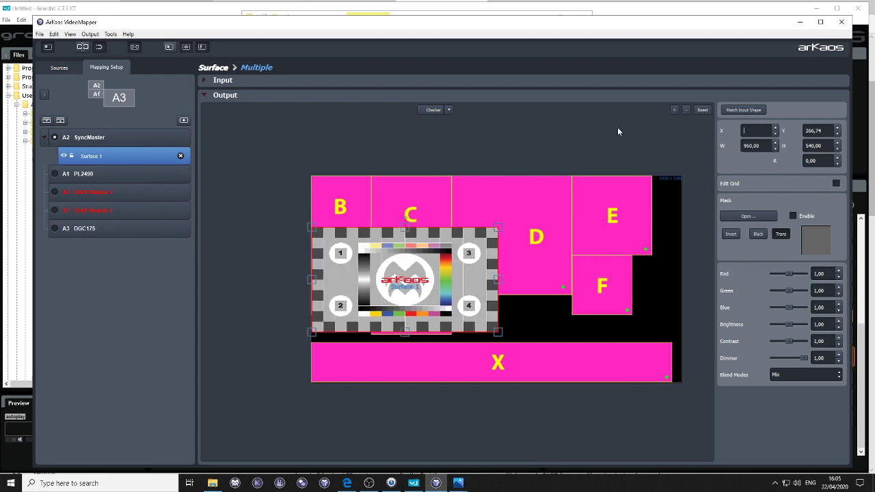
{"action": "type", "text": "324"}
{"action": "key", "text": "Tab"}
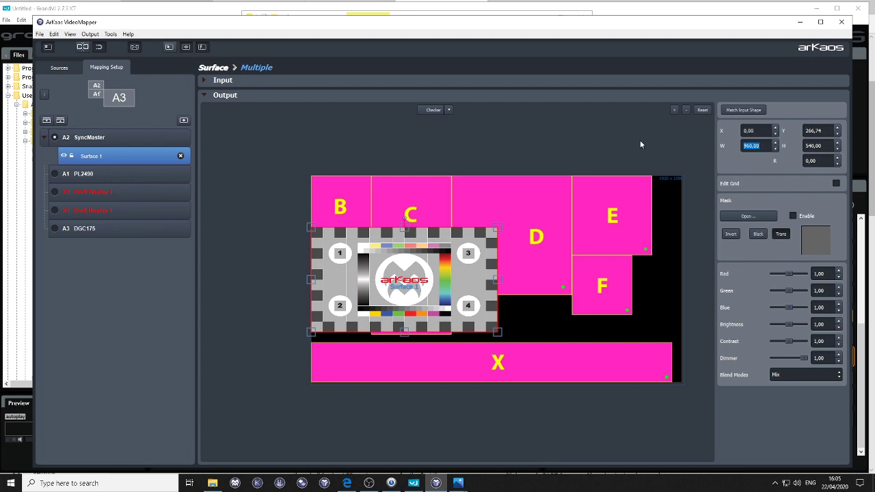
Resize Surface 1 to 312 by 312 and place it at X 0, Y 0 over panel B.
{"action": "type", "text": "312"}
{"action": "key", "text": "Tab"}
{"action": "type", "text": "312"}
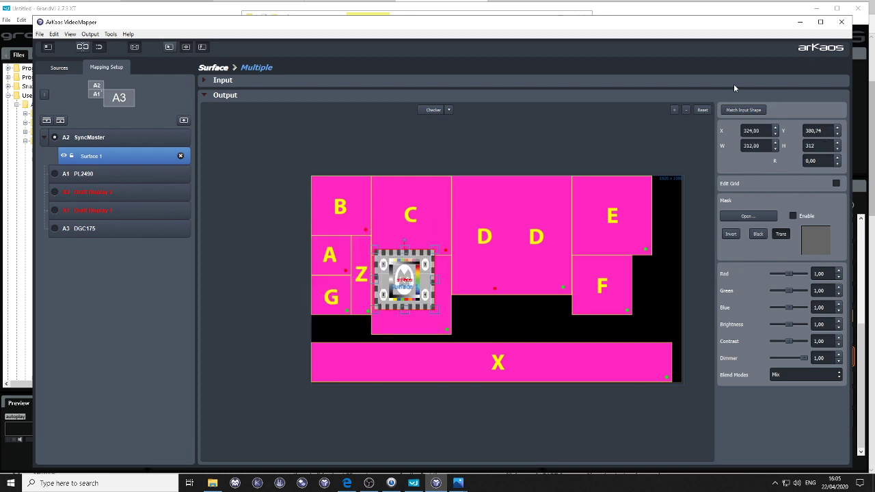
{"action": "left_click", "coordinate": [765, 133]}
{"action": "type", "text": "0"}
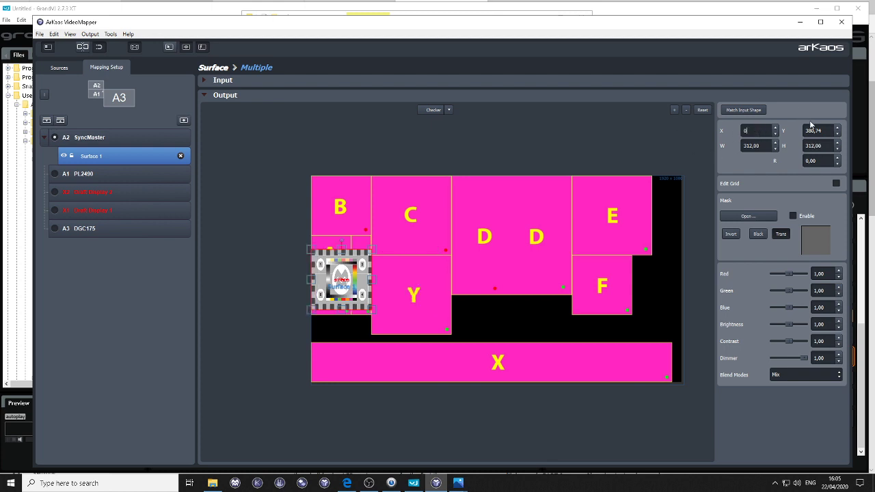
{"action": "left_click", "coordinate": [811, 130]}
{"action": "type", "text": "0"}
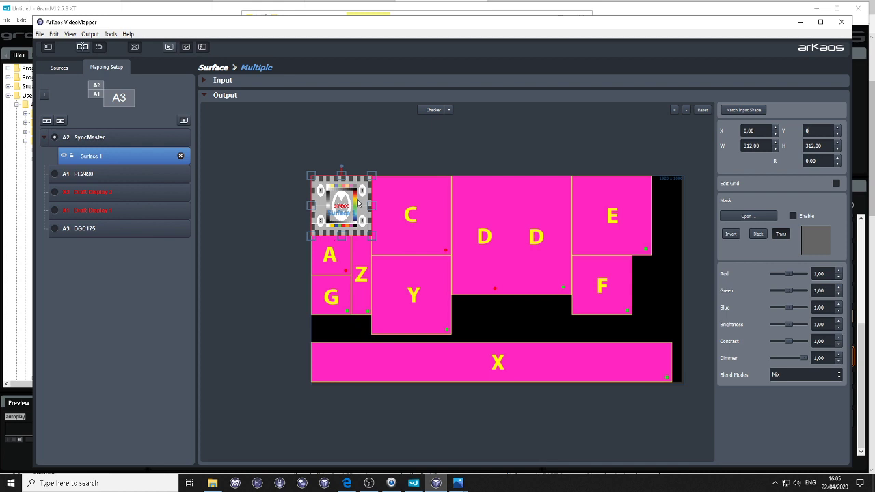
Rename Surface 1 as b and deselect it.
{"action": "double_click", "coordinate": [108, 155]}
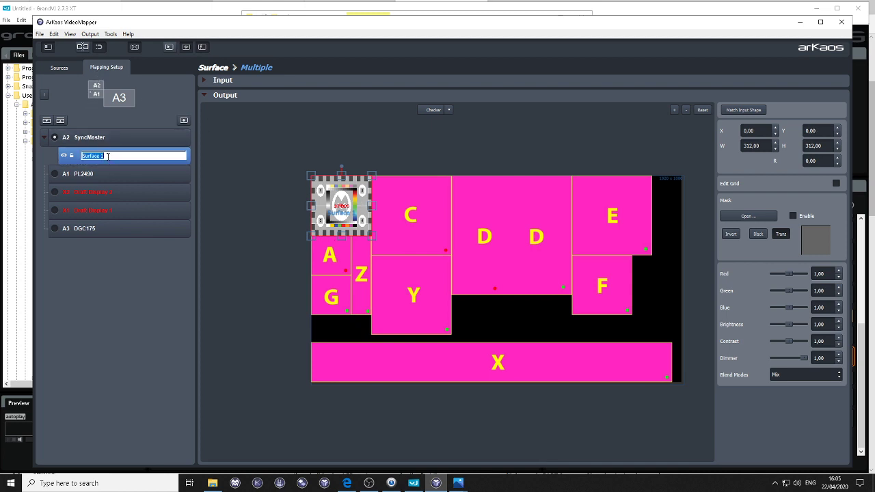
{"action": "type", "text": "b"}
{"action": "left_click", "coordinate": [395, 201]}
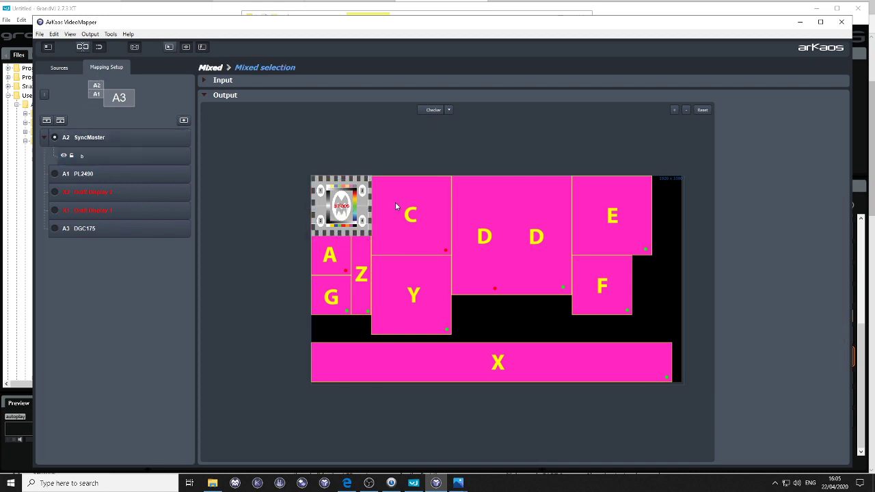
Check the dimensions of panel C in the Input image in Photos, and return to VideoMapper.
{"action": "mouse_move", "coordinate": [459, 483]}
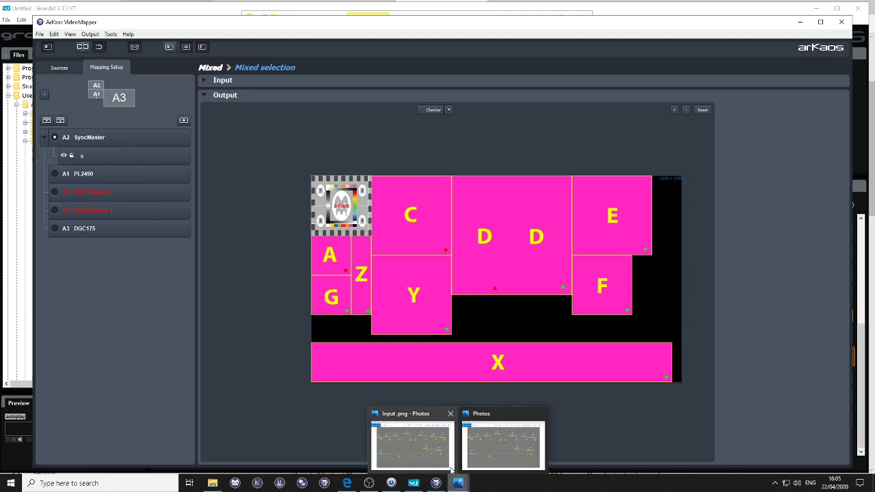
{"action": "left_click", "coordinate": [410, 444]}
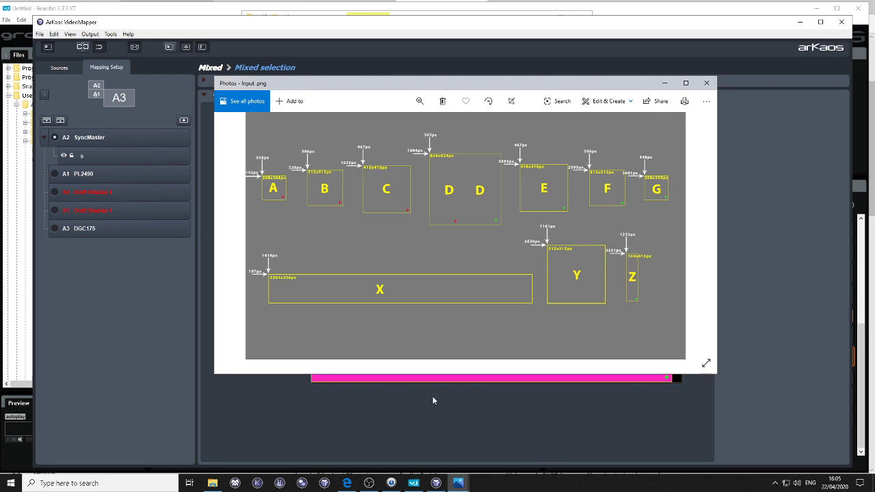
{"action": "left_click", "coordinate": [438, 483]}
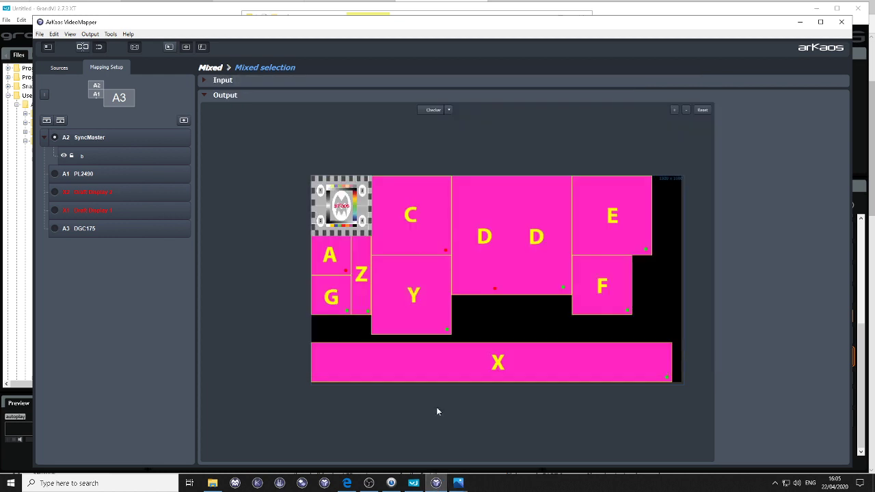
Add a quad surface to SyncMaster, size it 416 by 416, and place it over panel C at X 312, Y 0.
{"action": "left_click", "coordinate": [171, 138]}
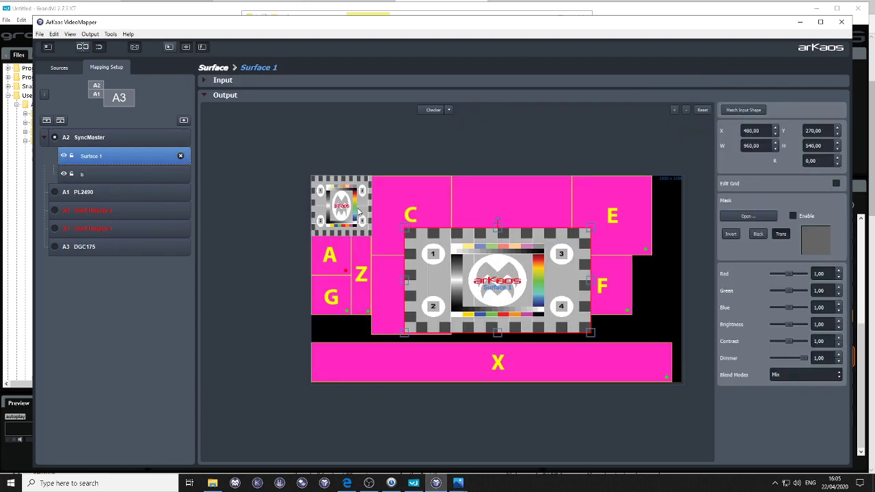
{"action": "double_click", "coordinate": [759, 146]}
{"action": "type", "text": "416"}
{"action": "key", "text": "Tab"}
{"action": "type", "text": "416"}
{"action": "left_click_drag", "start_coordinate": [484, 290], "coordinate": [399, 224]}
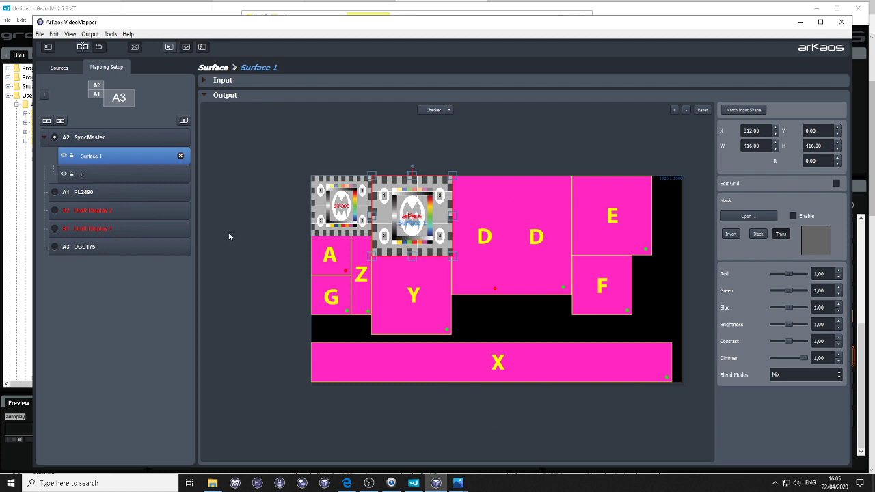
Rename the new surface over panel C as D and deselect it.
{"action": "double_click", "coordinate": [153, 158]}
{"action": "type", "text": "C"}
{"action": "key", "text": "Return"}
{"action": "left_click", "coordinate": [350, 216]}
{"action": "left_click", "coordinate": [410, 410]}
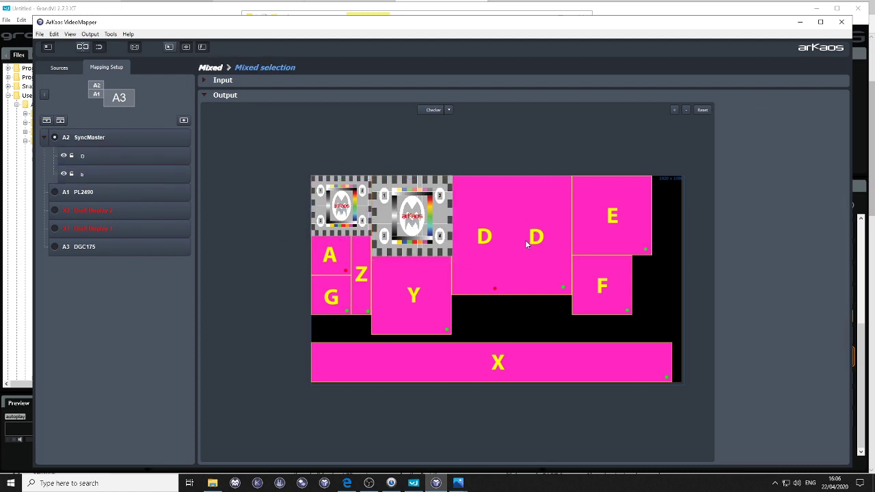
Check the dimensions of panel D in the Input image in Photos, and return to VideoMapper.
{"action": "mouse_move", "coordinate": [460, 486]}
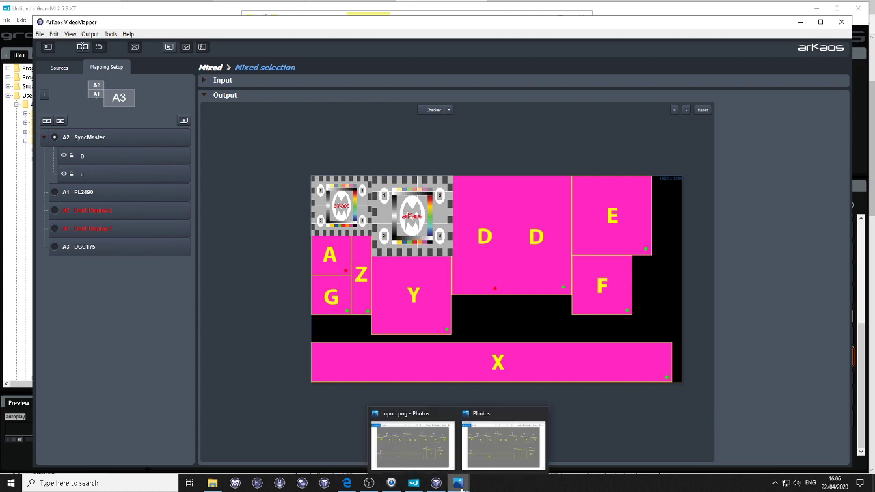
{"action": "left_click", "coordinate": [488, 441]}
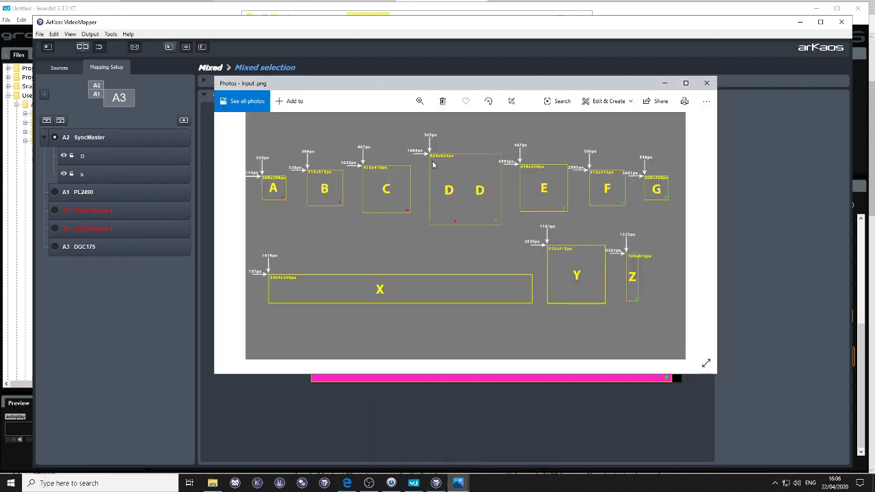
{"action": "left_click", "coordinate": [437, 487]}
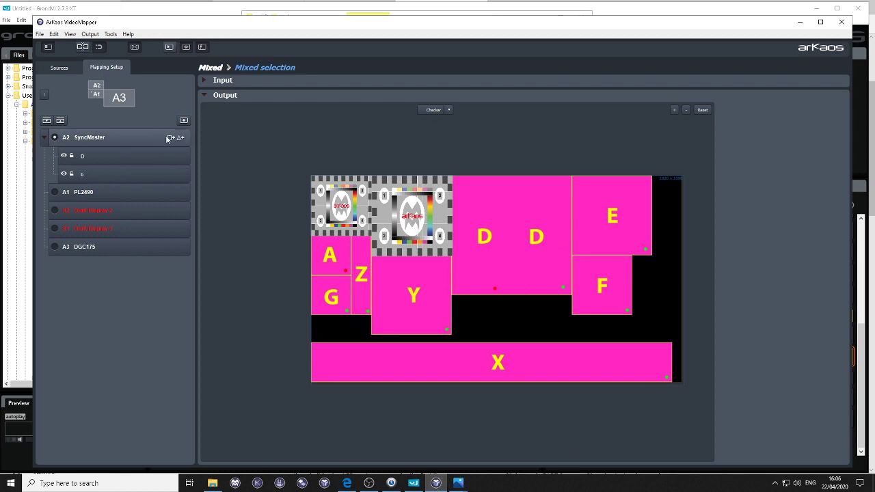
Add a quad surface to SyncMaster, size it 624 by 624, and place it over panel D at X 728, Y 0.
{"action": "left_click", "coordinate": [175, 140]}
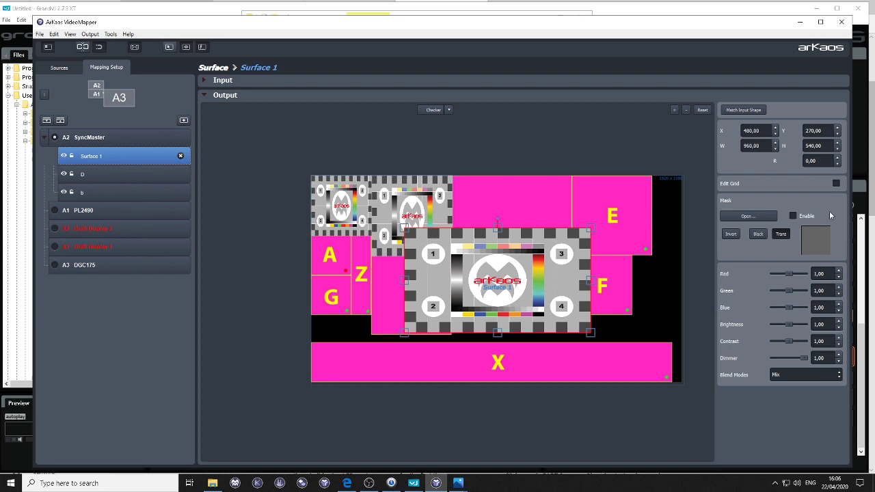
{"action": "left_click_drag", "start_coordinate": [761, 145], "coordinate": [750, 146]}
{"action": "type", "text": "624"}
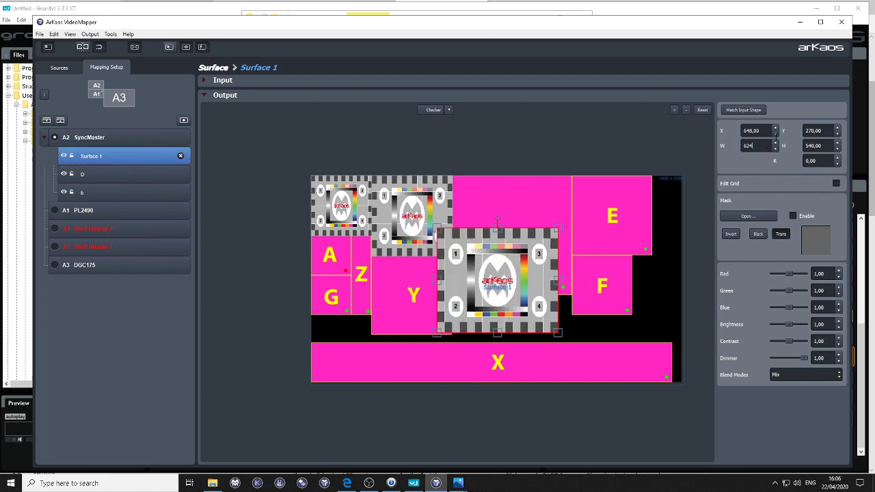
{"action": "key", "text": "Tab"}
{"action": "type", "text": "624"}
{"action": "left_click_drag", "start_coordinate": [471, 303], "coordinate": [487, 258]}
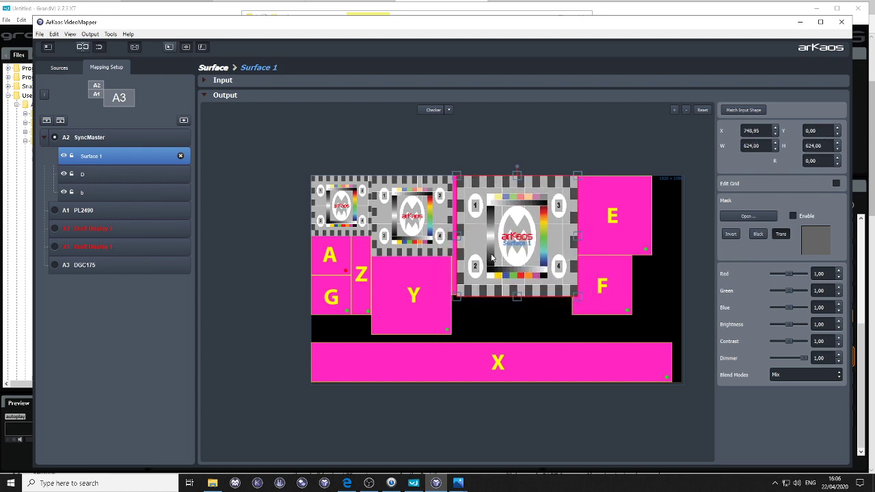
{"action": "double_click", "coordinate": [101, 157]}
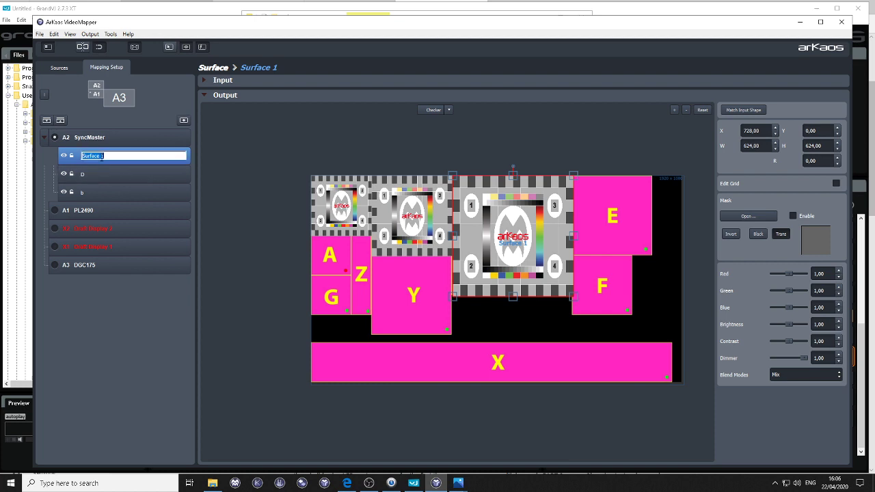
{"action": "mouse_move", "coordinate": [508, 250]}
{"action": "left_mouse_down"}
{"action": "mouse_move", "coordinate": [511, 345]}
{"action": "mouse_move", "coordinate": [505, 249]}
{"action": "left_mouse_up"}
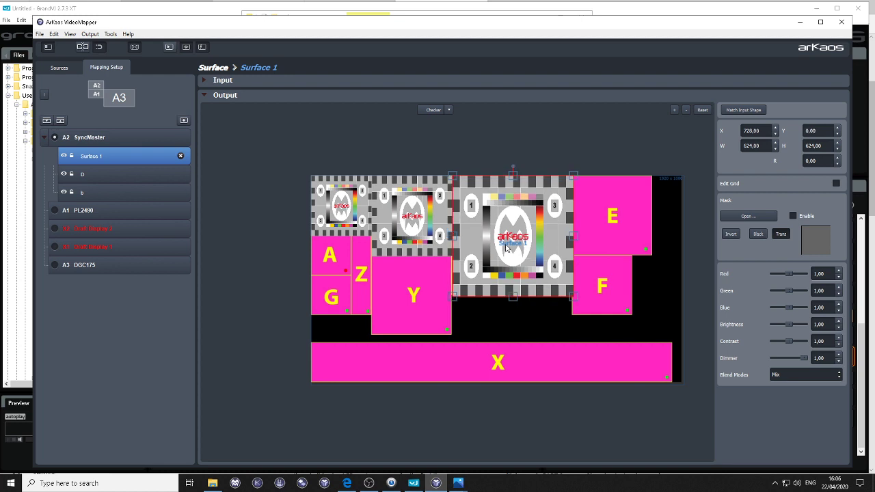
{"action": "double_click", "coordinate": [101, 155]}
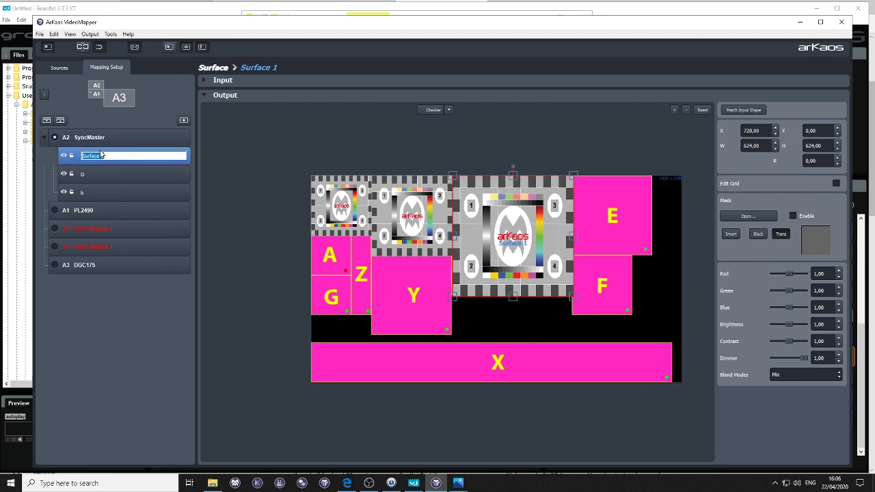
Rename the surface over panel C as C and the surface over panel D as D.
{"action": "left_click_drag", "start_coordinate": [342, 212], "coordinate": [409, 222]}
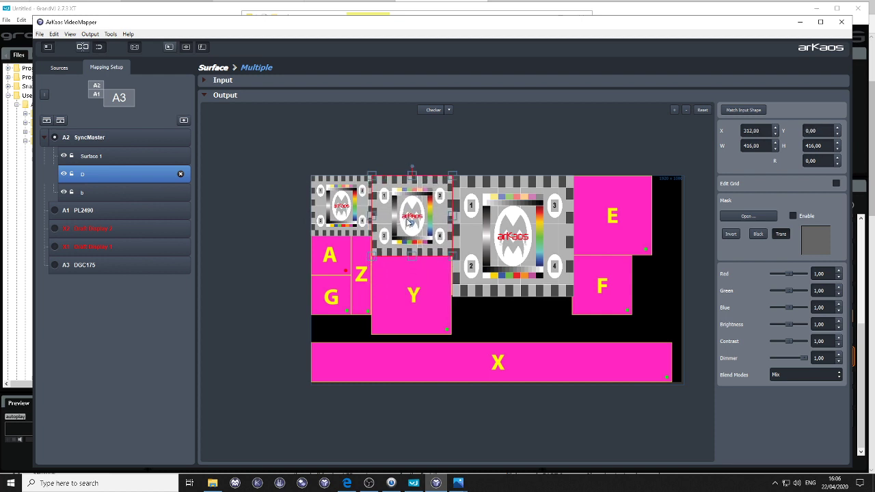
{"action": "double_click", "coordinate": [116, 175]}
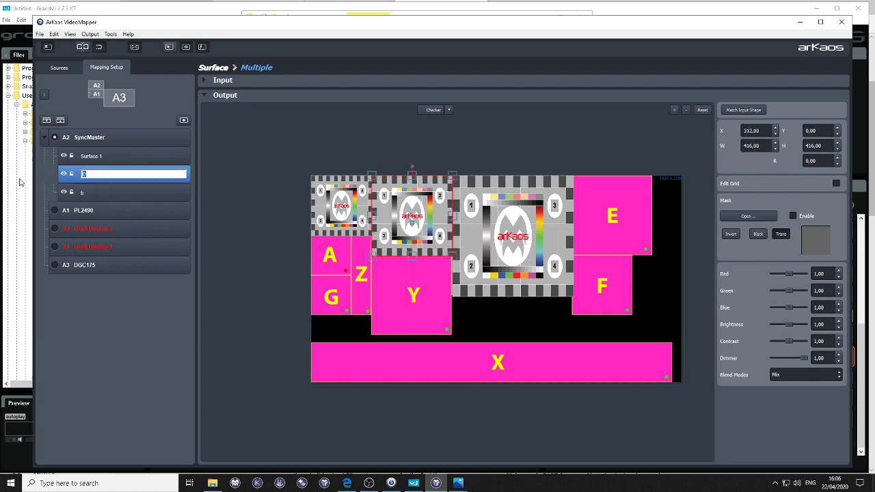
{"action": "type", "text": "c"}
{"action": "double_click", "coordinate": [102, 156]}
{"action": "type", "text": "D"}
{"action": "left_click", "coordinate": [220, 295]}
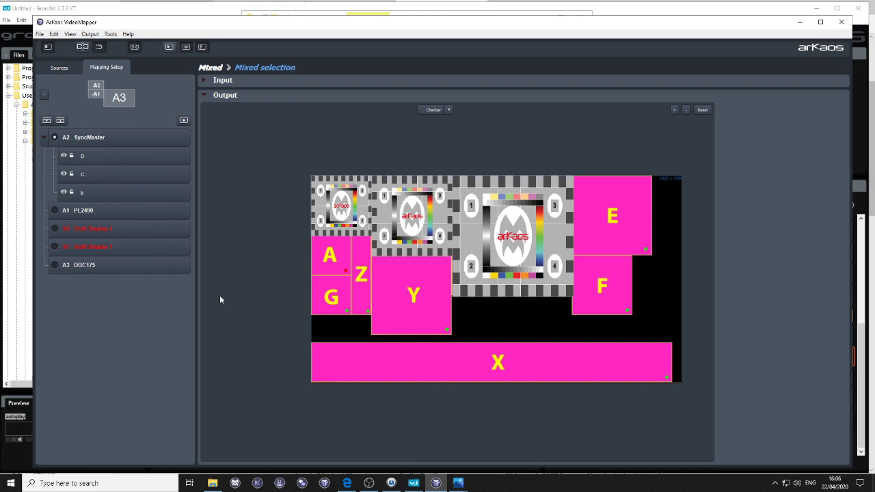
{"action": "left_click", "coordinate": [205, 96]}
{"action": "left_click", "coordinate": [206, 81]}
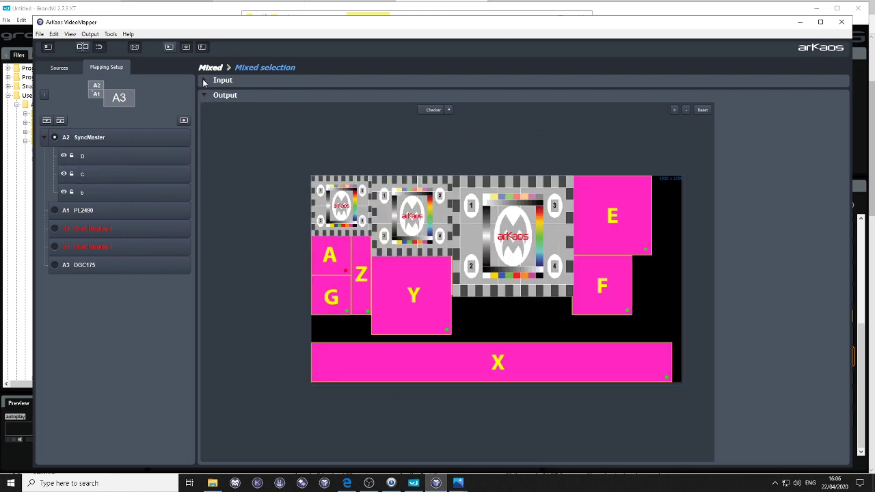
{"action": "left_click", "coordinate": [129, 178]}
{"action": "left_click", "coordinate": [144, 161]}
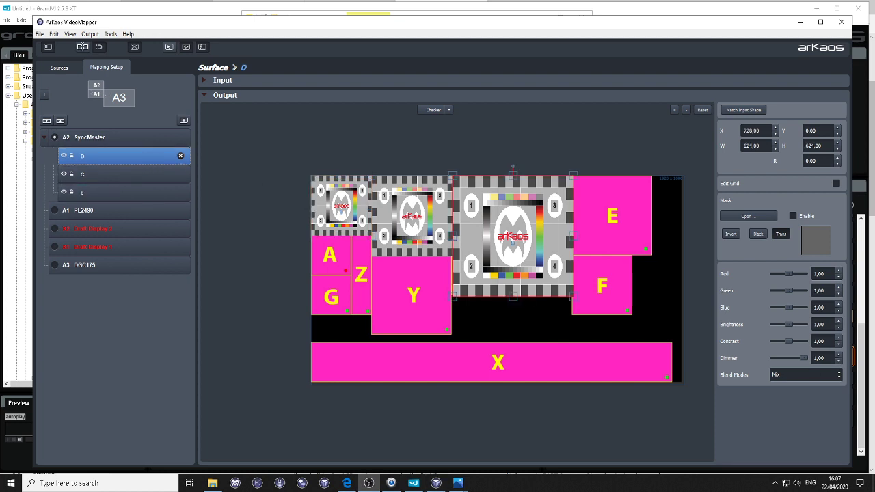
{"action": "left_click", "coordinate": [369, 483]}
{"action": "left_click", "coordinate": [84, 176]}
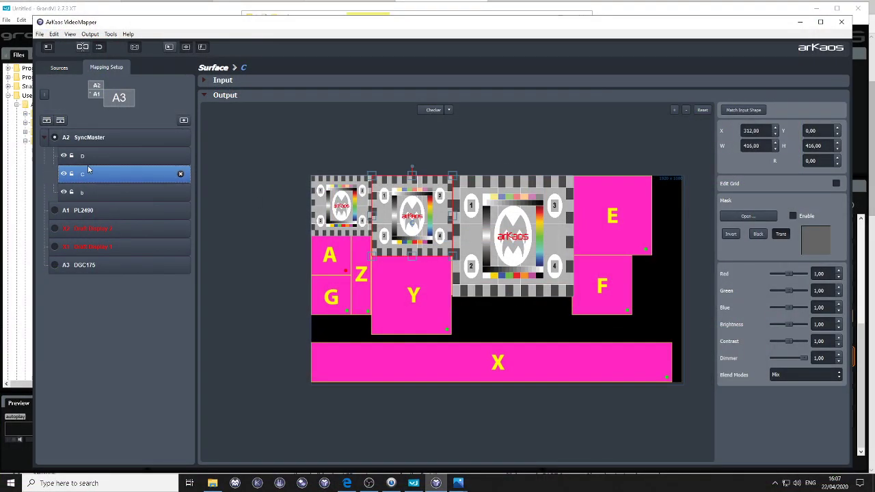
{"action": "left_click", "coordinate": [88, 159]}
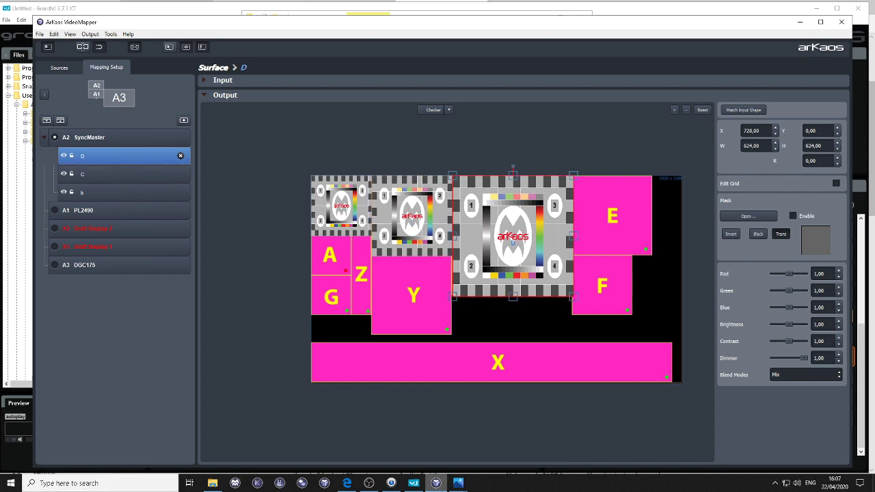
Switch to Photos and compare the panel layout in the Input image with the output map and the stage photo.
{"action": "mouse_move", "coordinate": [438, 489]}
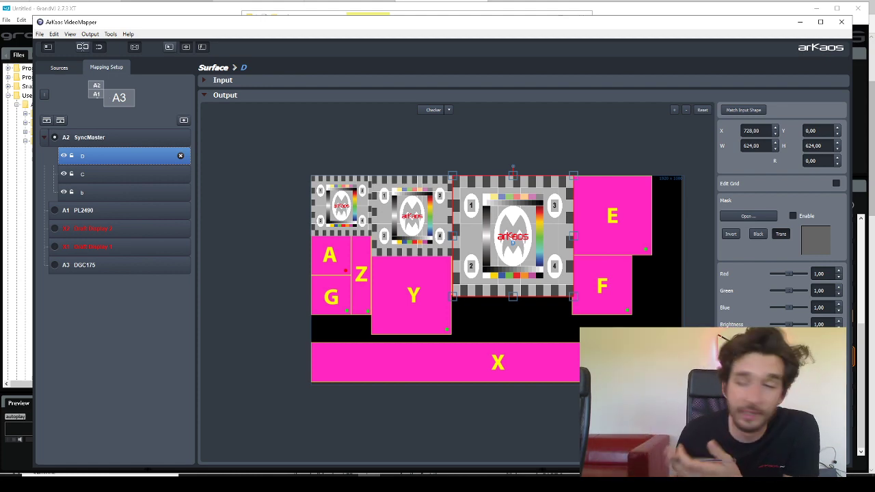
{"action": "mouse_move", "coordinate": [458, 476]}
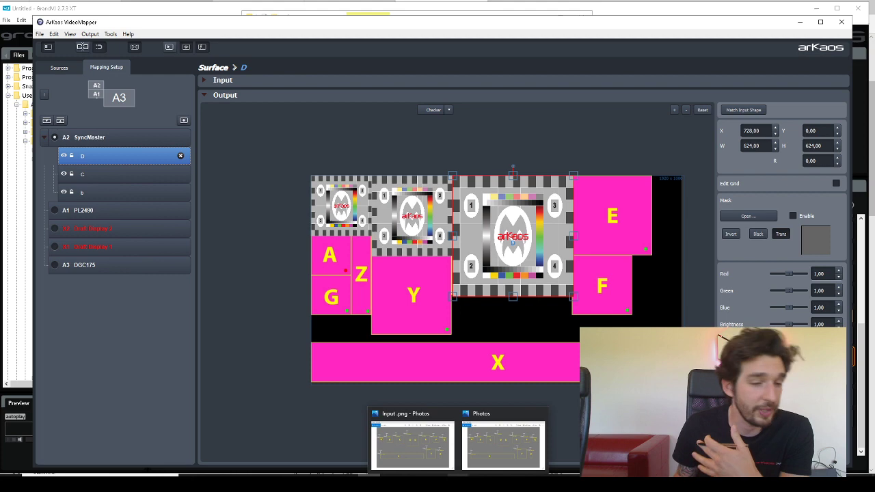
{"action": "left_click", "coordinate": [473, 458]}
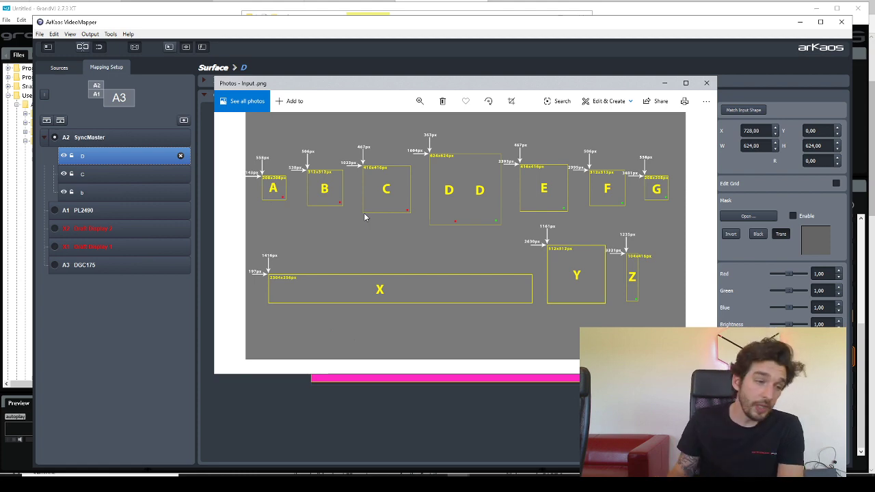
{"action": "key", "text": "Right"}
{"action": "key", "text": "Left"}
{"action": "key", "text": "Right"}
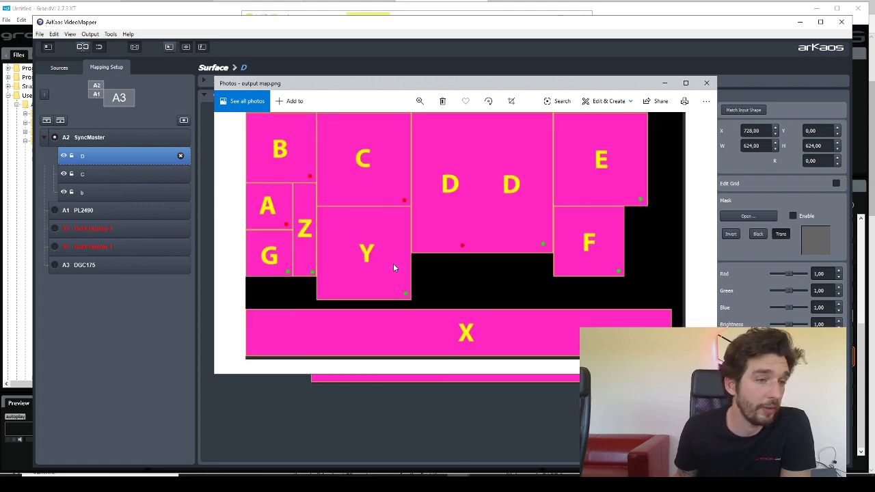
{"action": "key", "text": "Left"}
{"action": "key", "text": "Left"}
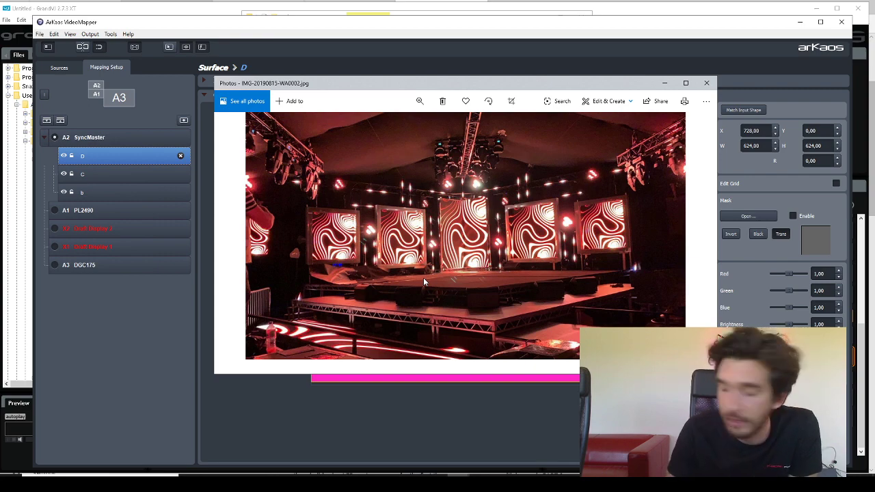
{"action": "key", "text": "Right"}
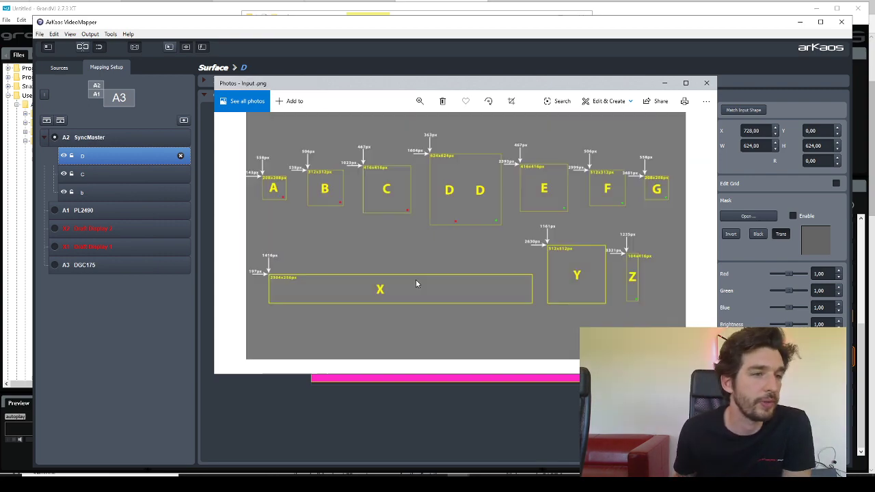
{"action": "key", "text": "Left"}
{"action": "key", "text": "Left"}
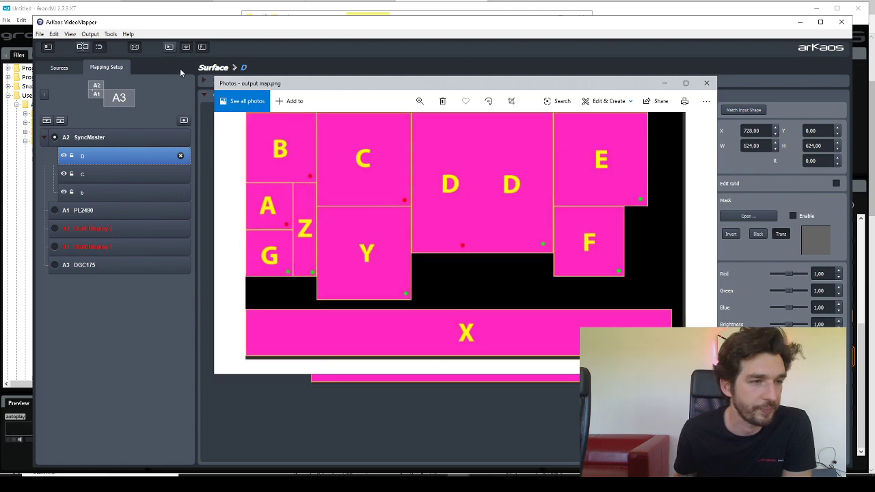
{"action": "key", "text": "Right"}
{"action": "key", "text": "Right"}
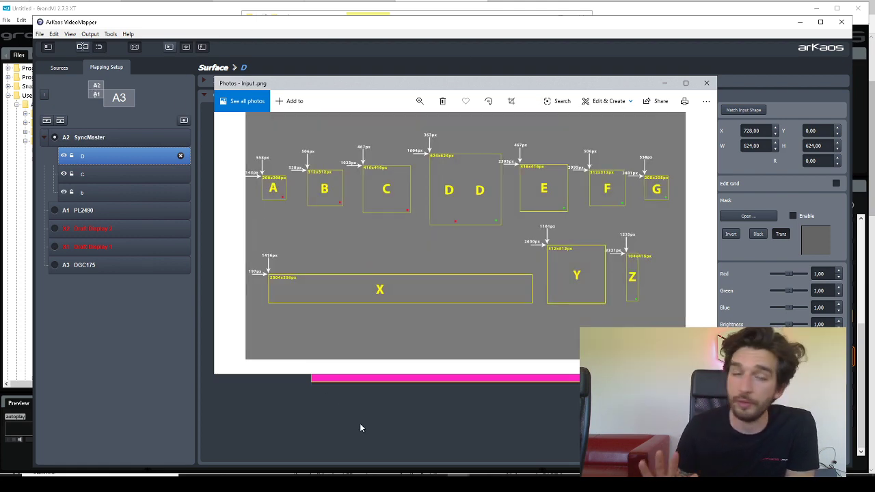
Enable a custom canvas resolution on the SyncMaster display and apply 3840 by 2160.
{"action": "left_click", "coordinate": [130, 138]}
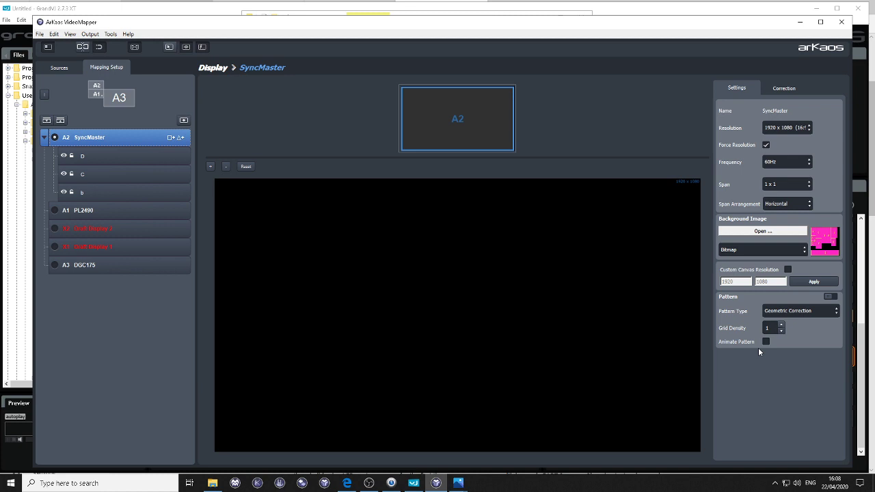
{"action": "left_click", "coordinate": [788, 270]}
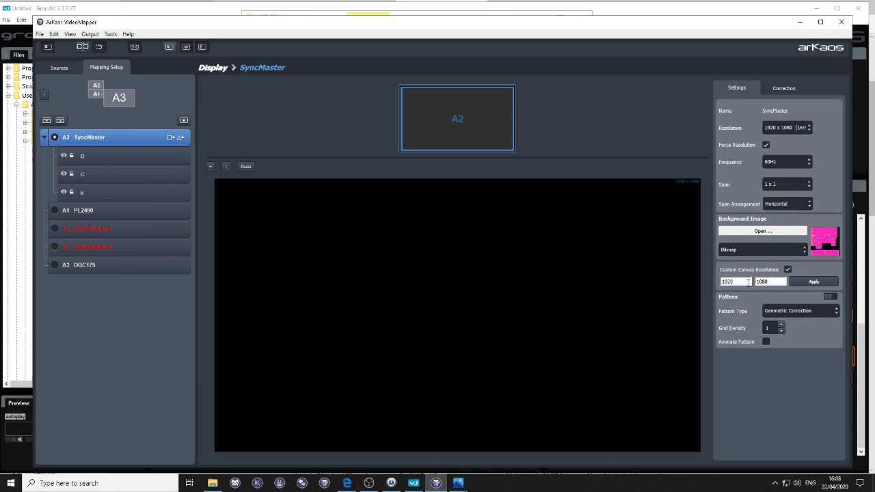
{"action": "type", "text": "3"}
{"action": "key", "text": "BackSpace"}
{"action": "key", "text": "BackSpace"}
{"action": "key", "text": "BackSpace"}
{"action": "key", "text": "BackSpace"}
{"action": "key", "text": "BackSpace"}
{"action": "type", "text": "3840"}
{"action": "left_click_drag", "start_coordinate": [773, 281], "coordinate": [706, 280]}
{"action": "type", "text": "2160"}
{"action": "left_click", "coordinate": [807, 283]}
Show the input mapping of surface D, try shifting its input area, and reset it to the full canvas.
{"action": "left_click", "coordinate": [129, 157]}
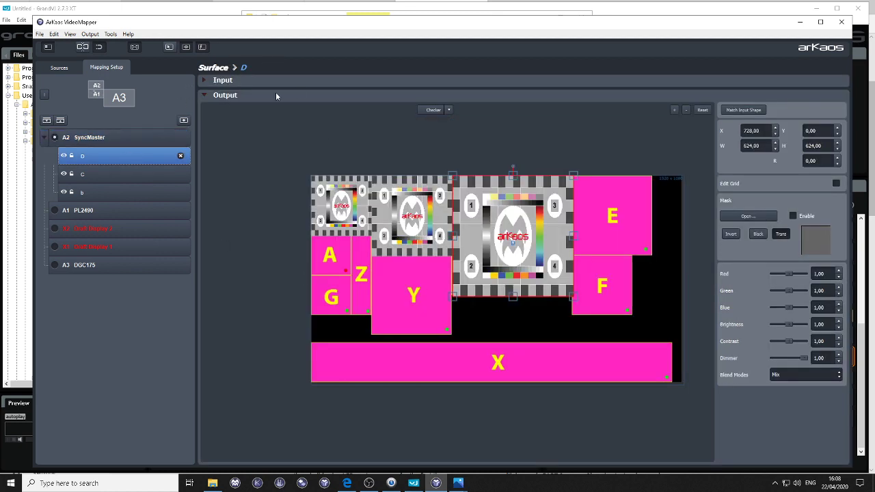
{"action": "left_click", "coordinate": [203, 83]}
{"action": "left_click", "coordinate": [202, 83]}
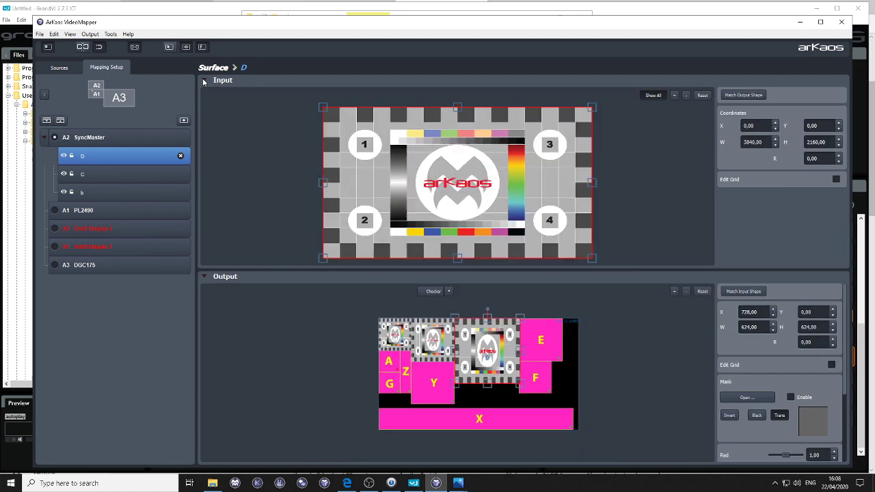
{"action": "left_click_drag", "start_coordinate": [566, 120], "coordinate": [559, 133]}
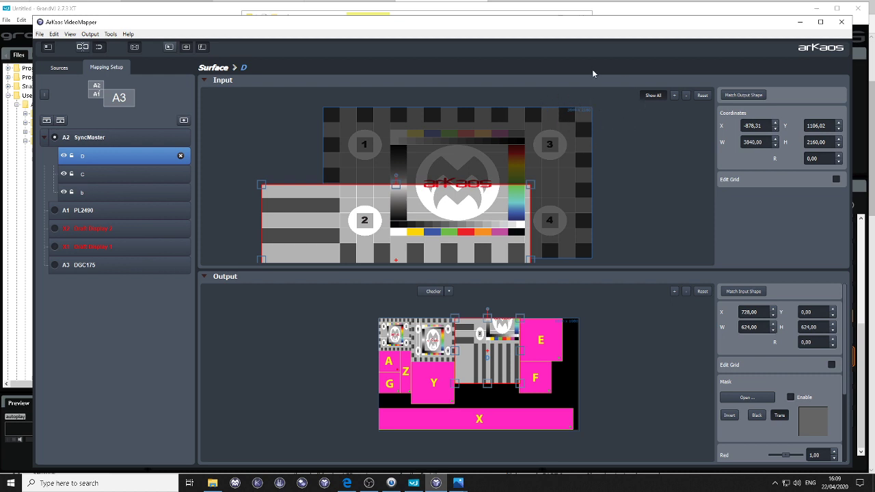
{"action": "double_click", "coordinate": [462, 228]}
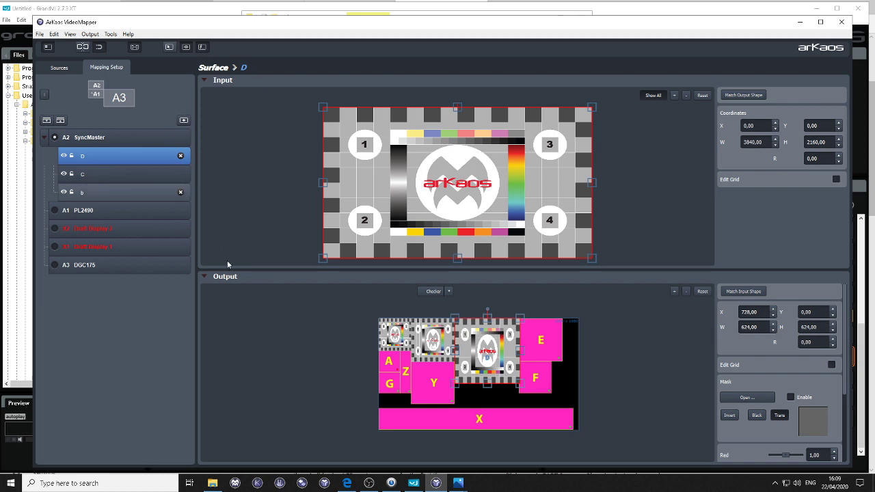
Load the Input image from New folder as a source in place of the test card.
{"action": "left_click", "coordinate": [61, 67]}
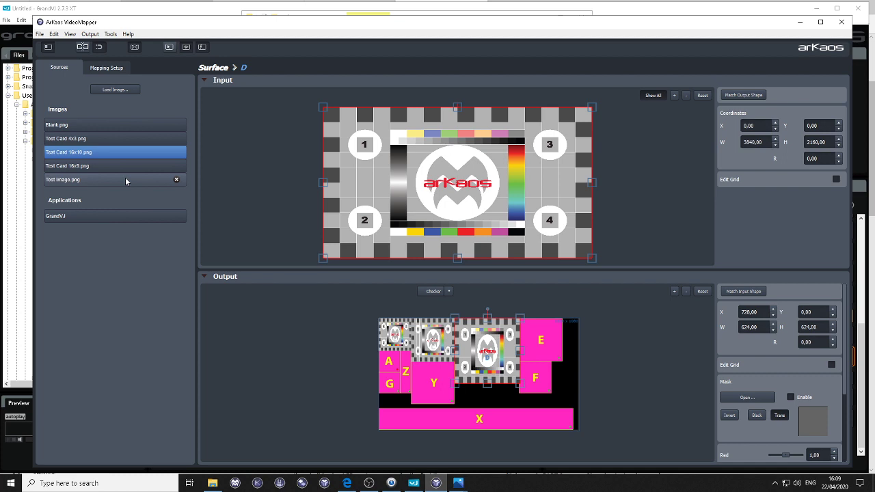
{"action": "left_click", "coordinate": [121, 90]}
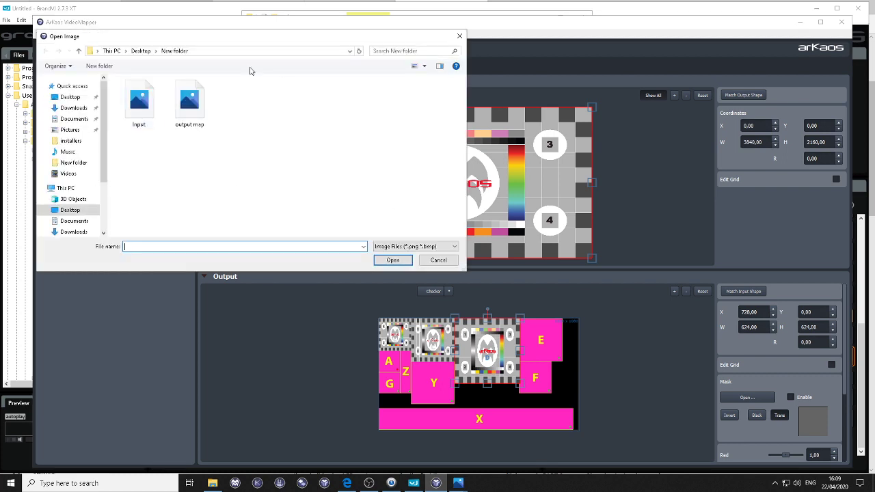
{"action": "double_click", "coordinate": [145, 109]}
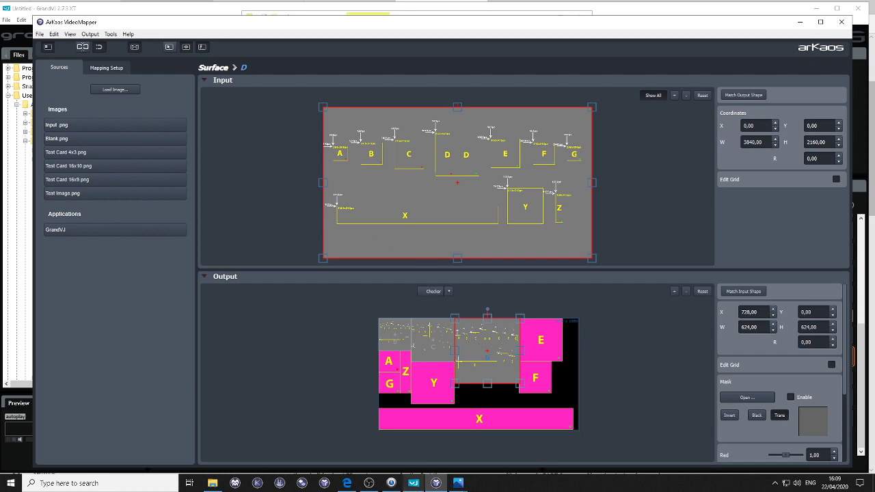
Switch to Photos, enlarge the window showing the Input image to examine the panel sizes and offsets, and return to VideoMapper.
{"action": "mouse_move", "coordinate": [456, 484]}
{"action": "left_click", "coordinate": [441, 471]}
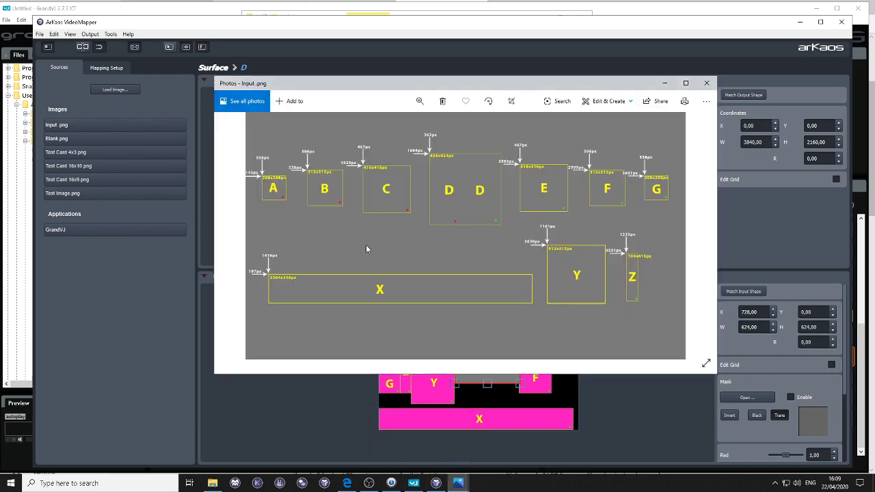
{"action": "scroll", "coordinate": [324, 189], "scroll_direction": "down", "scroll_amount": 1}
{"action": "scroll", "coordinate": [353, 175], "scroll_direction": "up", "scroll_amount": 1}
{"action": "left_click_drag", "start_coordinate": [373, 83], "coordinate": [335, 76]}
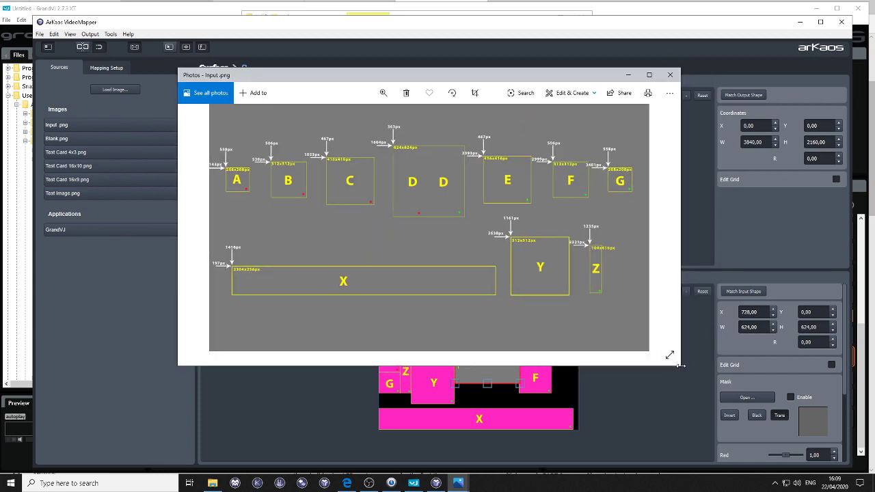
{"action": "left_click_drag", "start_coordinate": [679, 368], "coordinate": [764, 425]}
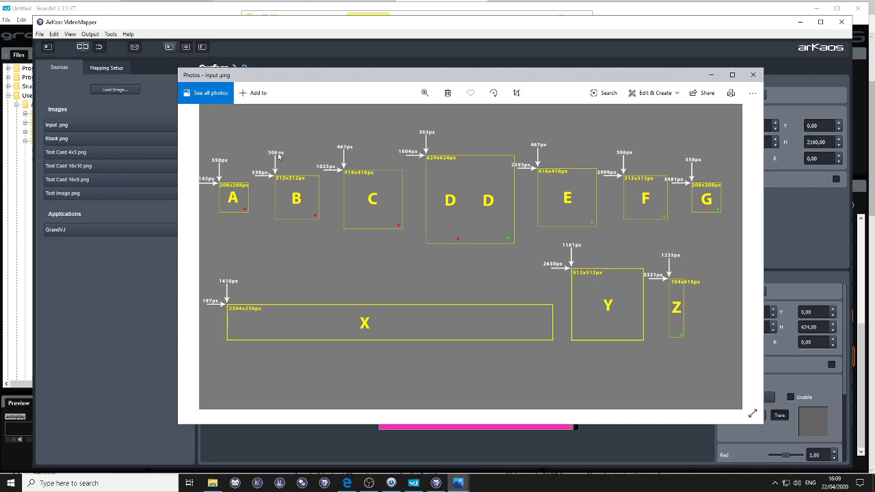
{"action": "left_click_drag", "start_coordinate": [336, 78], "coordinate": [290, 87]}
{"action": "left_click", "coordinate": [272, 439]}
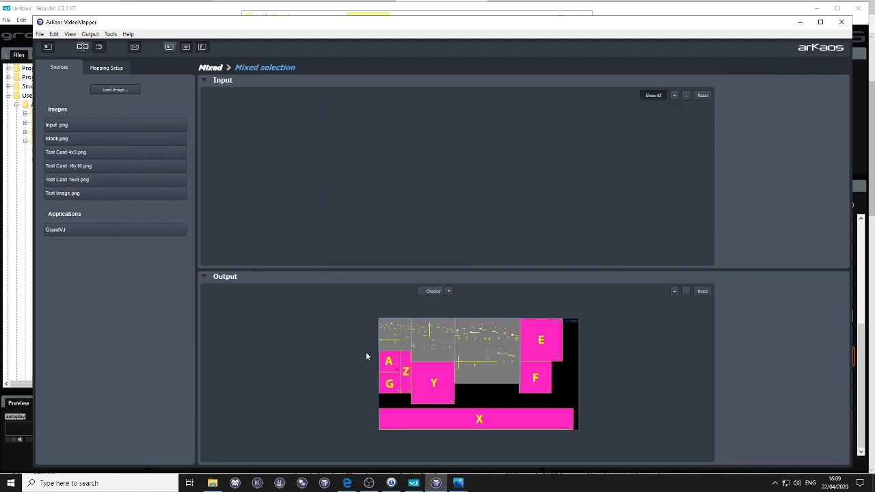
Select the surface over panel B in the output and set its input size to 312 by 312.
{"action": "left_click", "coordinate": [390, 333]}
{"action": "key", "text": "Tab"}
{"action": "type", "text": "312"}
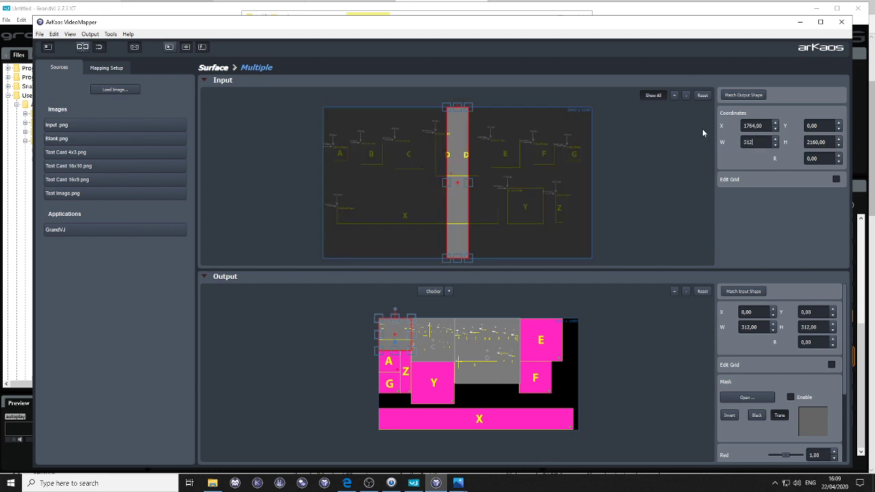
{"action": "key", "text": "Tab"}
{"action": "type", "text": "312"}
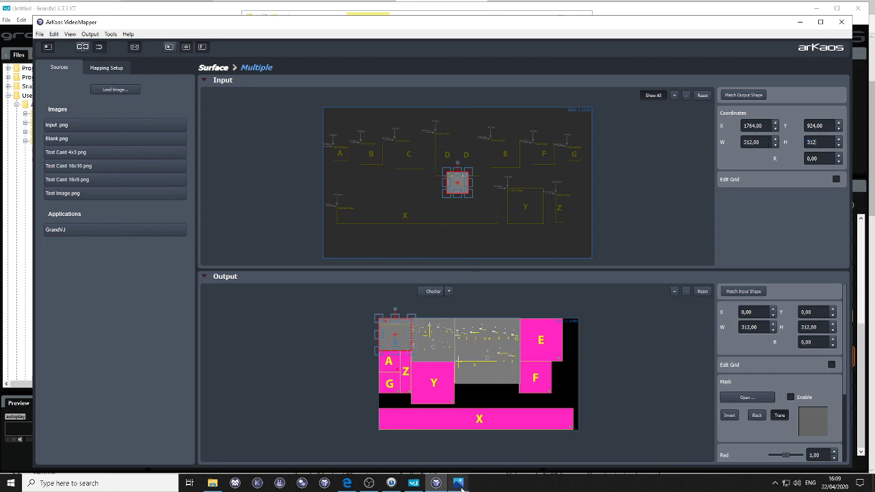
Look up panel B's horizontal offset in the Input image in Photos and set surface B's input X to 538 in VideoMapper.
{"action": "mouse_move", "coordinate": [460, 483]}
{"action": "left_click", "coordinate": [435, 453]}
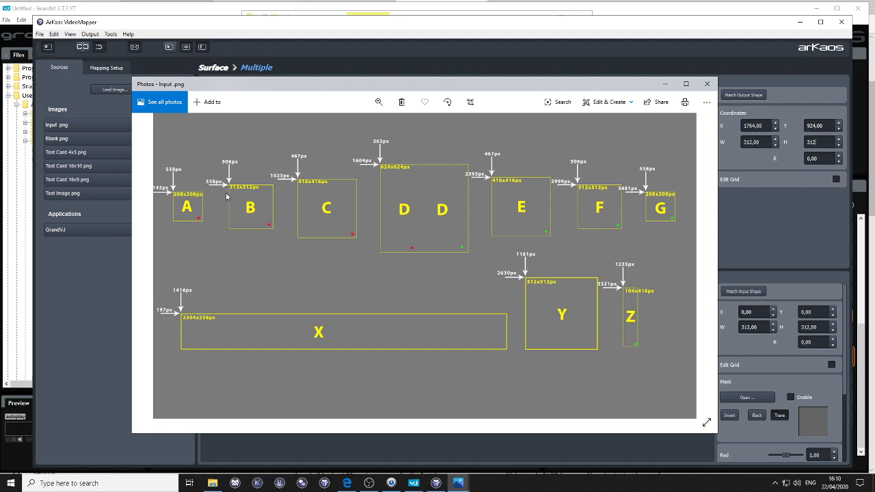
{"action": "left_click", "coordinate": [777, 220]}
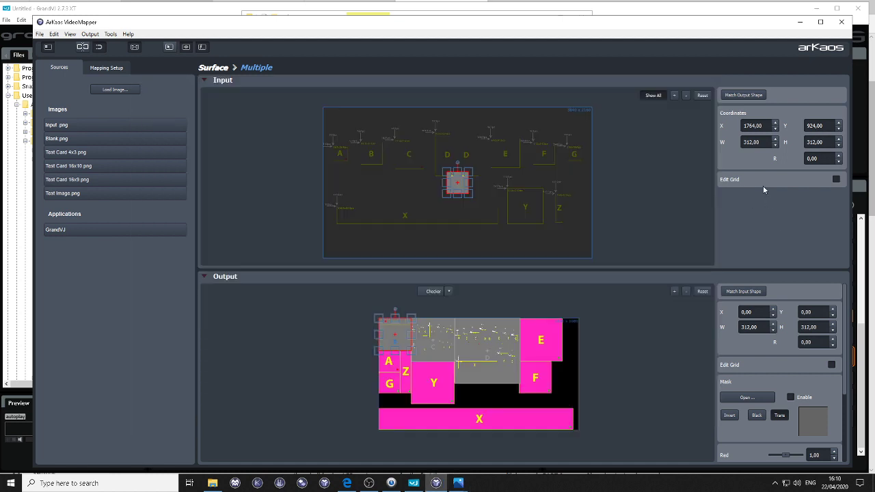
{"action": "double_click", "coordinate": [755, 125]}
{"action": "mouse_move", "coordinate": [461, 483]}
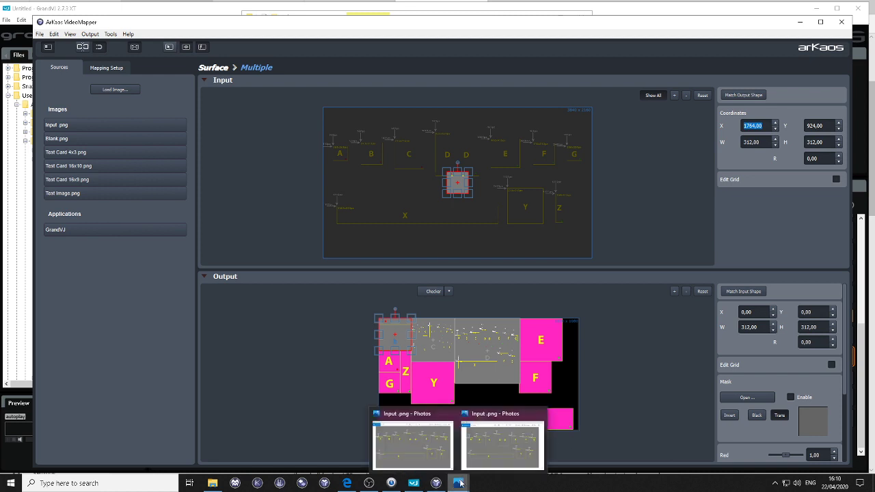
{"action": "left_click", "coordinate": [414, 468]}
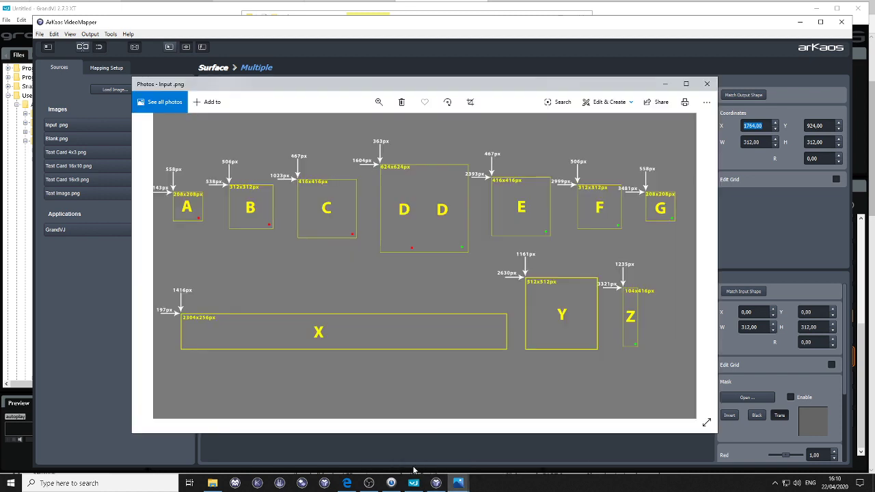
{"action": "left_click", "coordinate": [784, 231]}
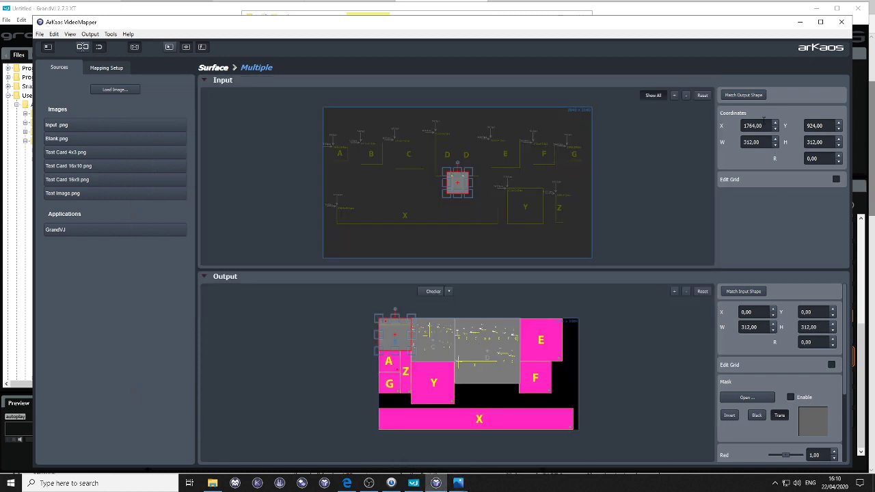
{"action": "double_click", "coordinate": [752, 126]}
{"action": "type", "text": "538"}
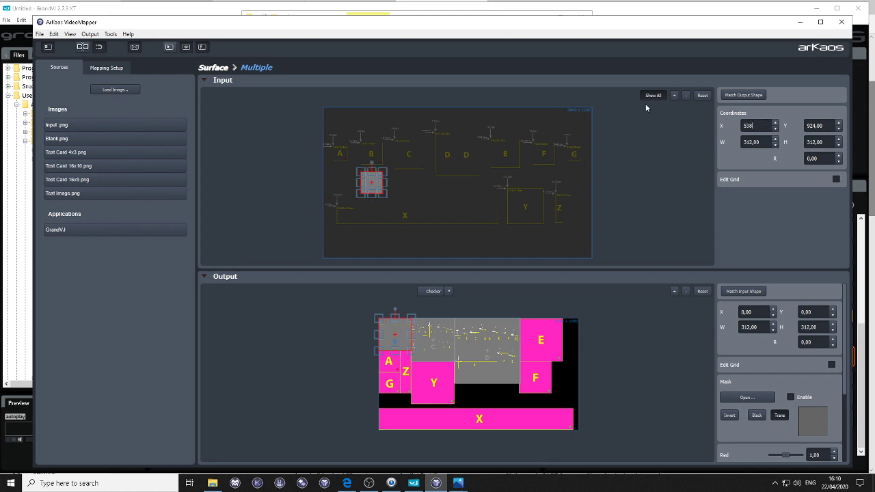
Check panel B's vertical offset in Photos and set surface B's input Y to 506 in VideoMapper.
{"action": "mouse_move", "coordinate": [458, 483]}
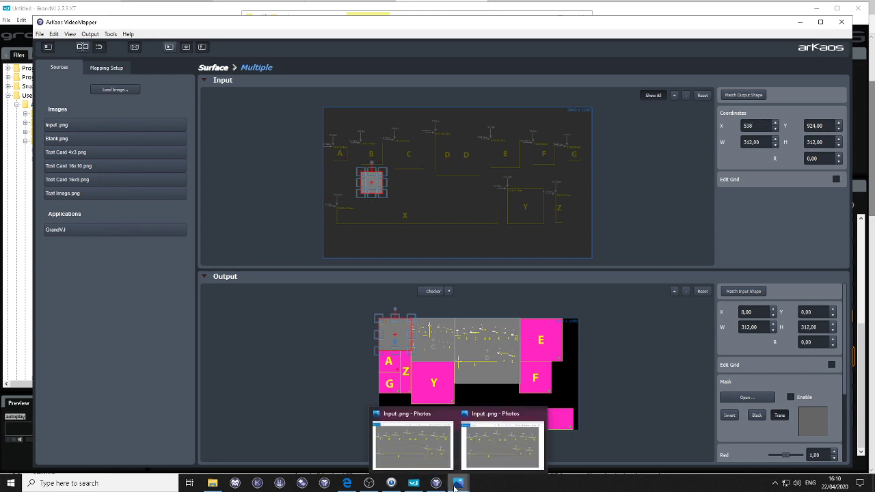
{"action": "left_click", "coordinate": [437, 454]}
{"action": "left_click", "coordinate": [787, 226]}
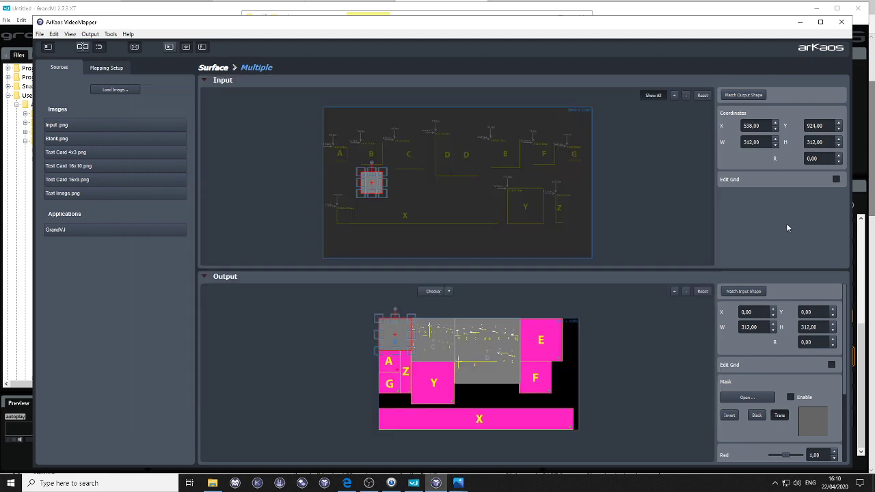
{"action": "key", "text": "Tab"}
{"action": "type", "text": "506"}
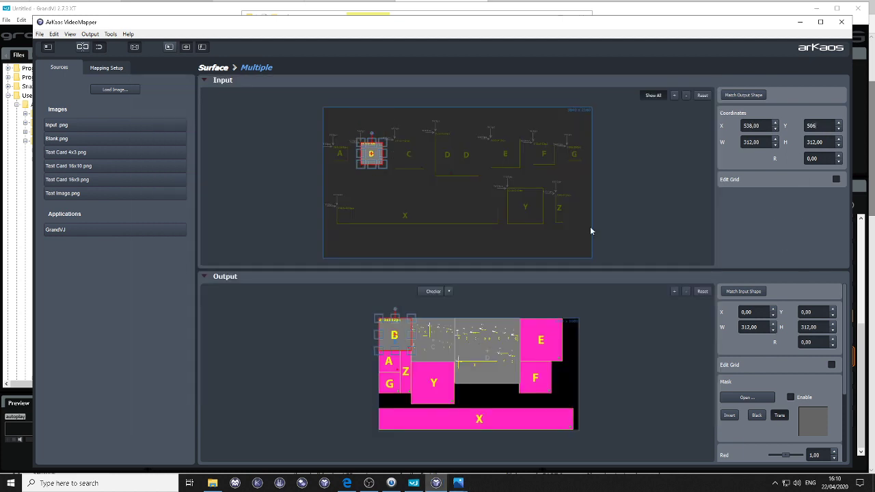
Collapse the input mapping and inspect surface B's output up close for alignment with panel B's outline.
{"action": "left_click", "coordinate": [207, 81]}
{"action": "scroll", "coordinate": [315, 229], "scroll_direction": "up", "scroll_amount": 6}
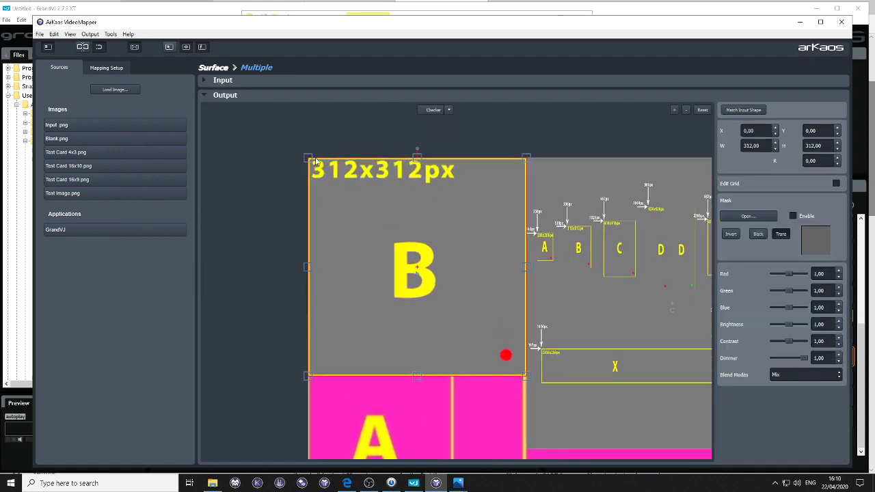
{"action": "scroll", "coordinate": [382, 253], "scroll_direction": "down", "scroll_amount": 6}
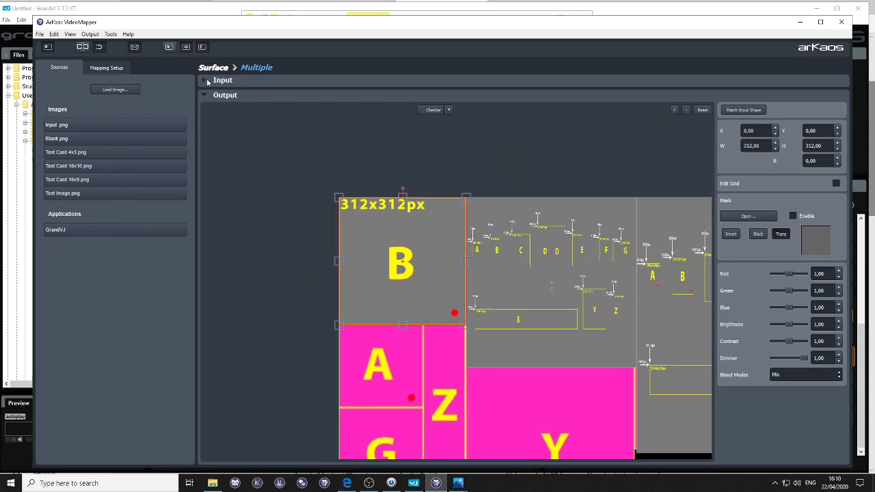